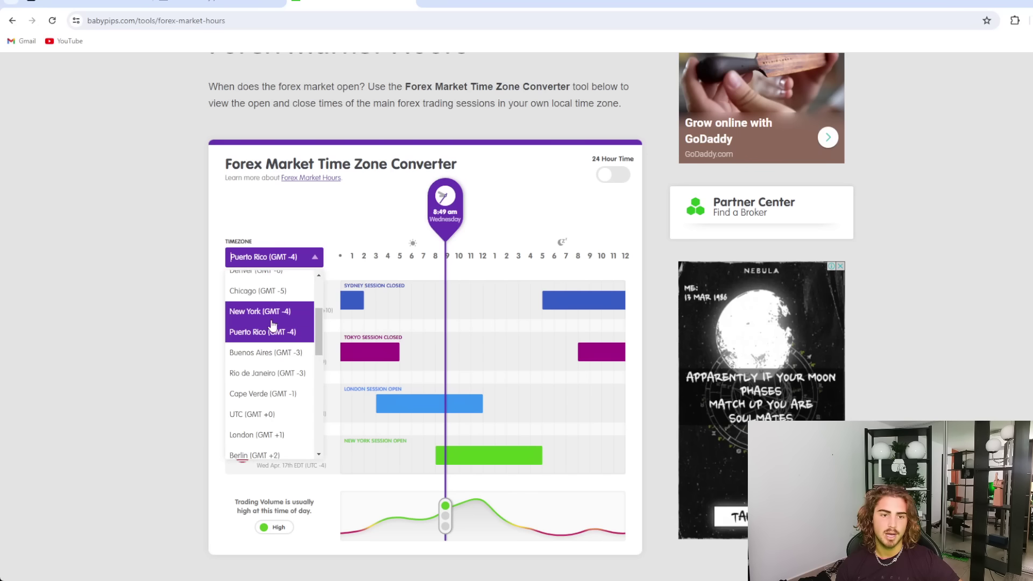
# Set the session converter's time zone to New York (GMT -4), and set the TradingView chart's time zone to (UTC-4) New York
pyautogui.click(272, 315)
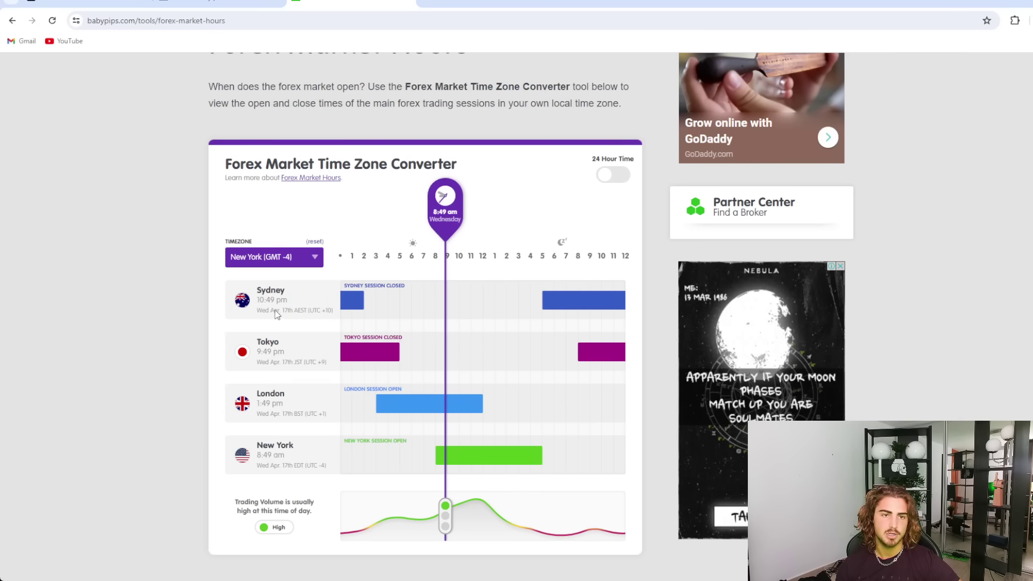
pyautogui.click(94, 4)
pyautogui.click(848, 547)
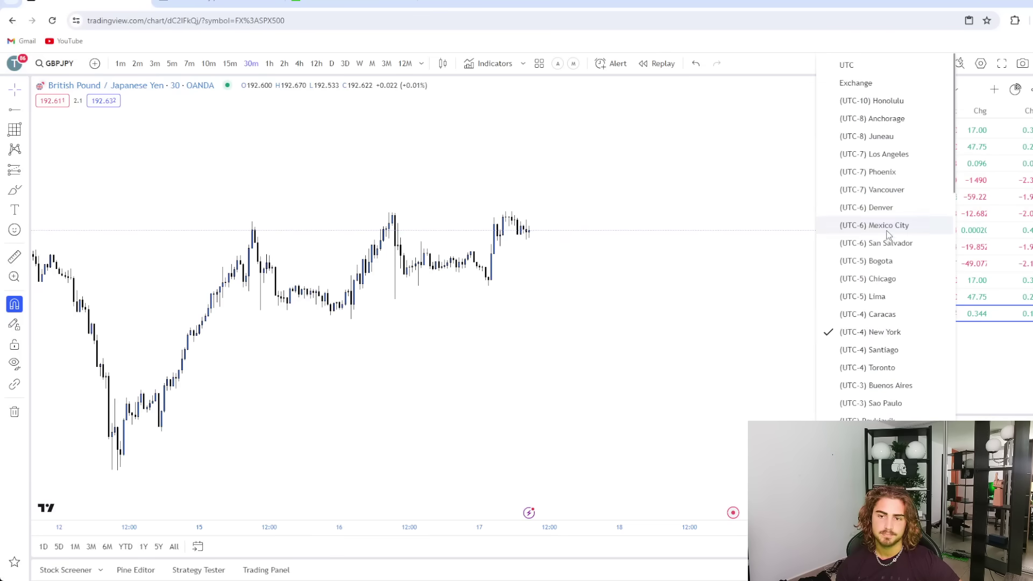
pyautogui.click(912, 332)
pyautogui.moveTo(566, 290); pyautogui.dragTo(680, 293)
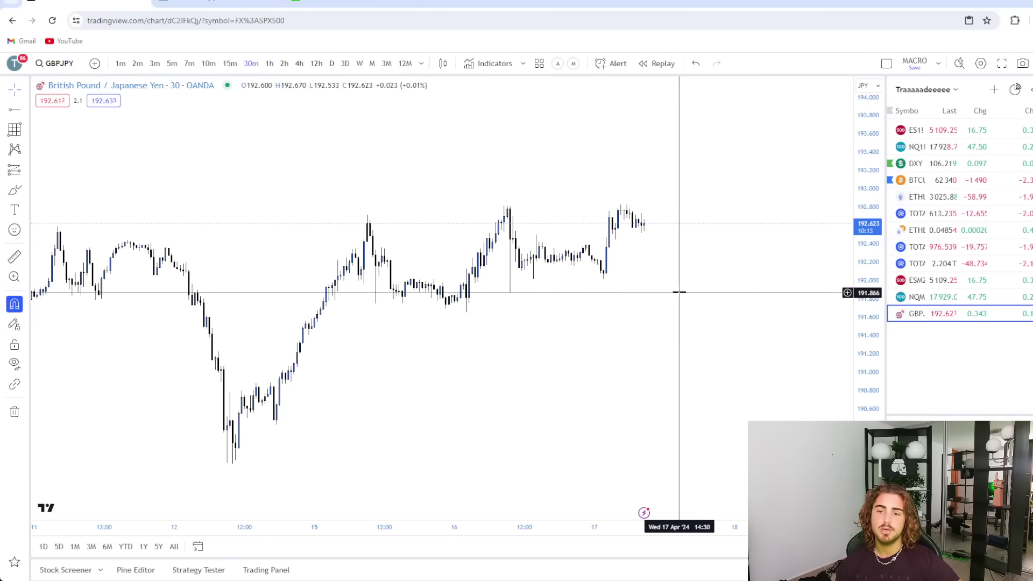
pyautogui.scroll(-3, 767, 377)
pyautogui.scroll(3, 721, 349)
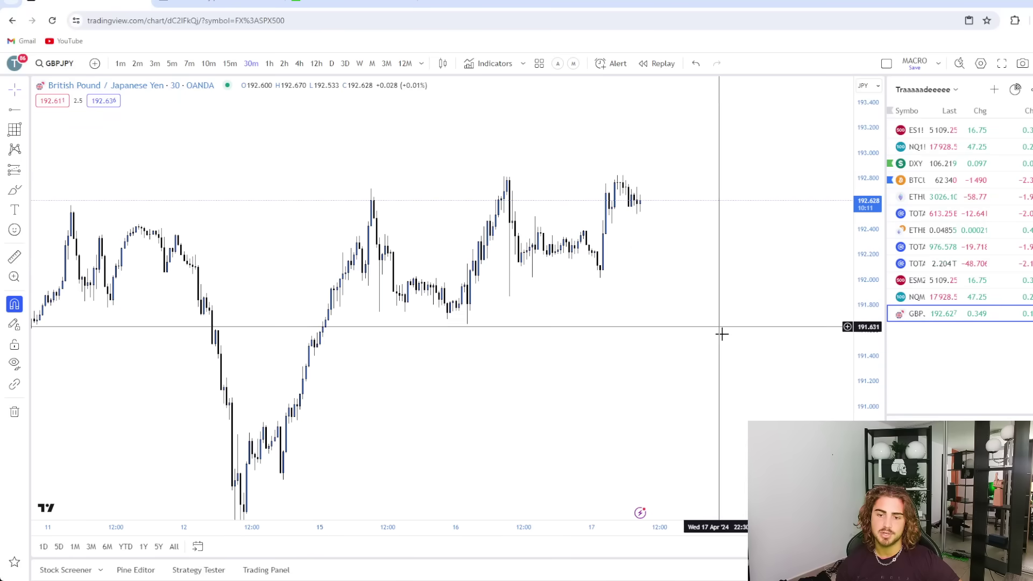
pyautogui.click(850, 547)
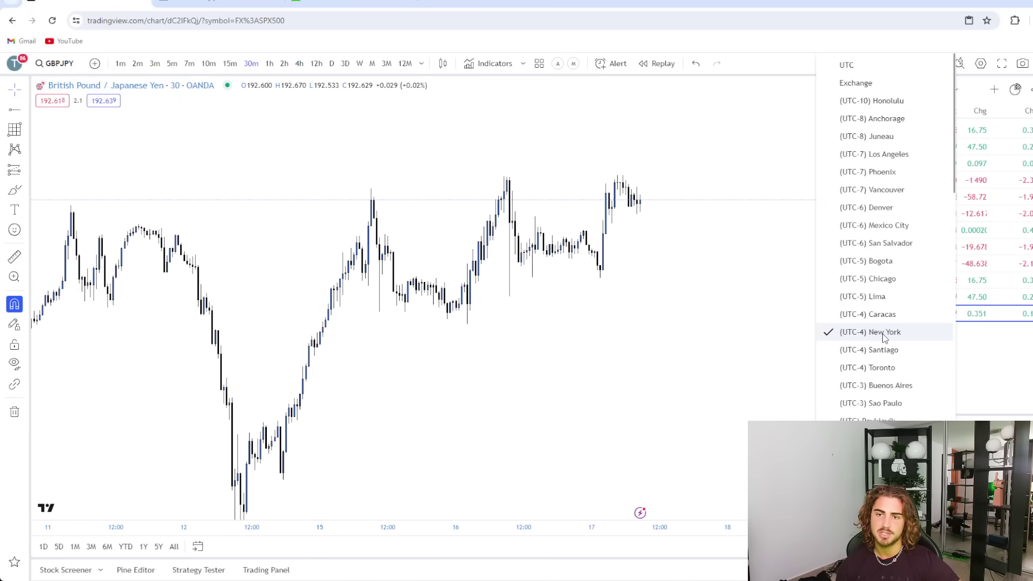
pyautogui.click(883, 334)
pyautogui.moveTo(860, 337); pyautogui.dragTo(860, 353)
pyautogui.moveTo(471, 305); pyautogui.dragTo(415, 325)
pyautogui.moveTo(810, 272); pyautogui.dragTo(808, 291)
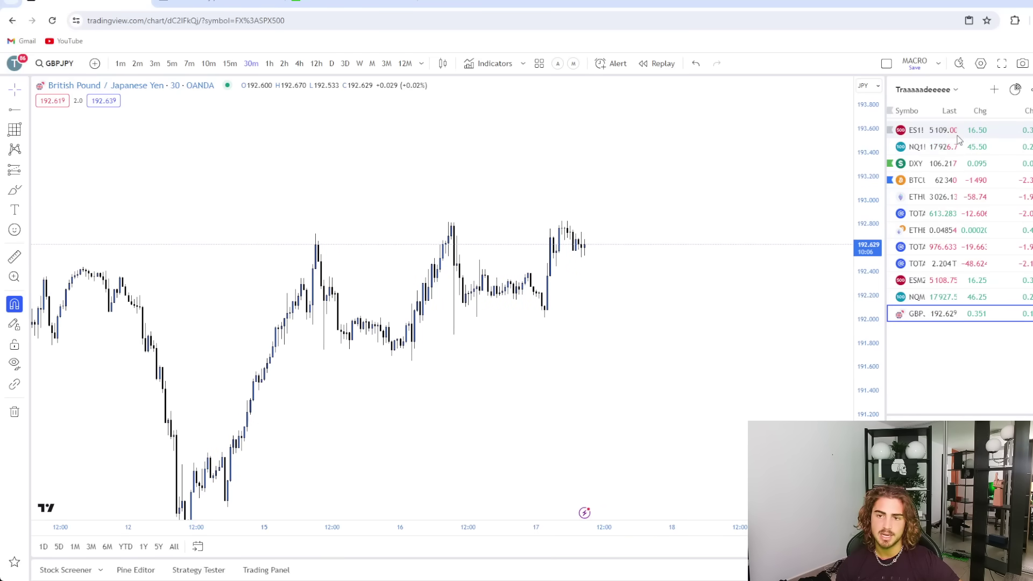
pyautogui.moveTo(649, 299); pyautogui.dragTo(673, 298)
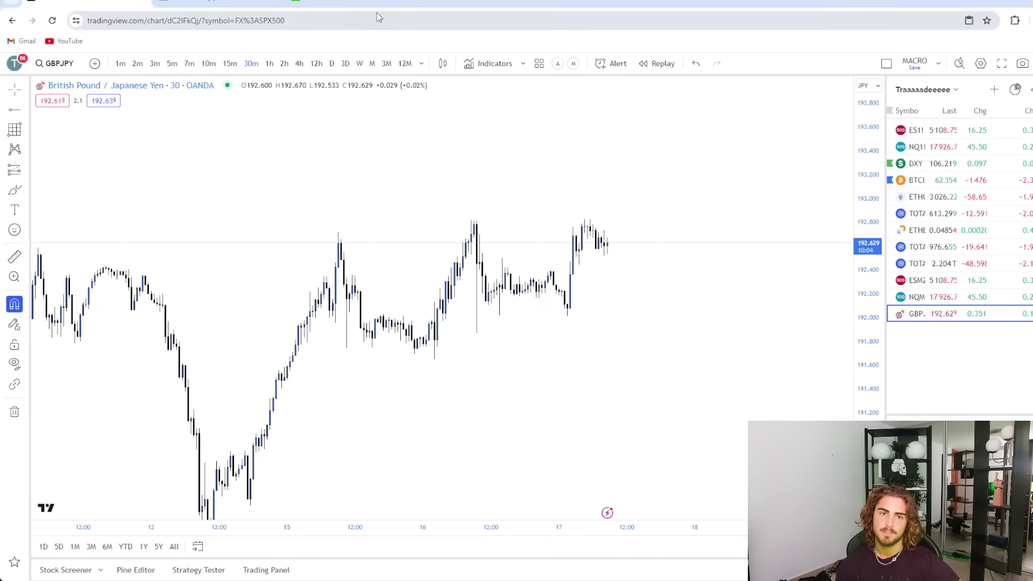
# Check the New York session open on the Babypips converter, and draw a vertical line at Wed 17 Apr '24 07:30 on the TradingView chart
pyautogui.click(364, 2)
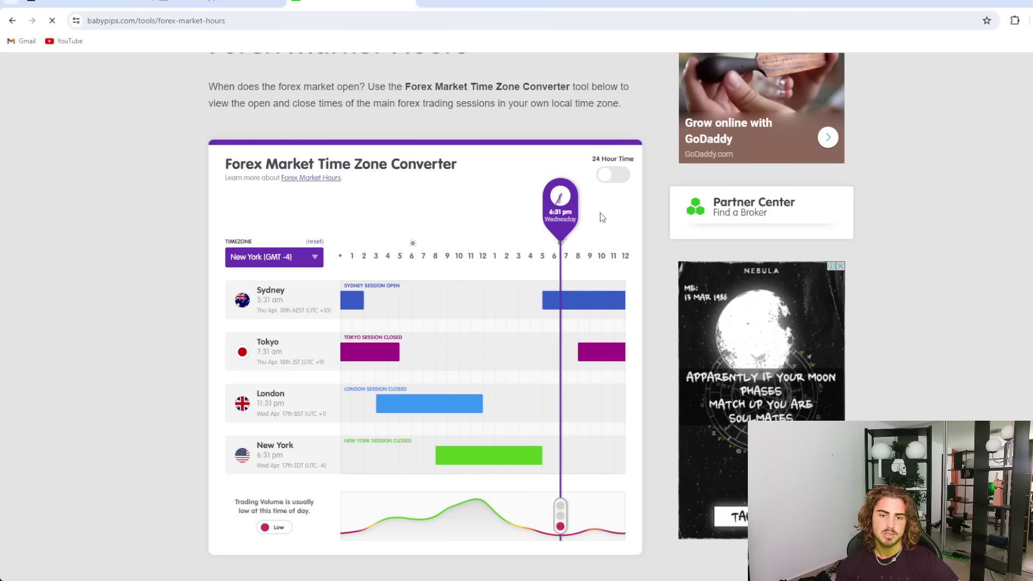
pyautogui.click(440, 262)
pyautogui.moveTo(440, 262); pyautogui.dragTo(439, 263)
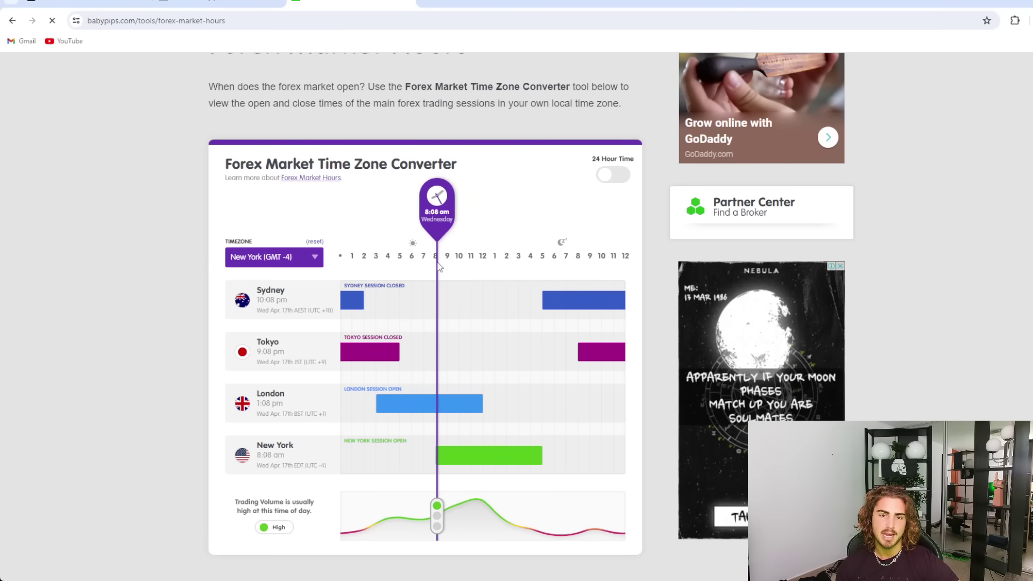
pyautogui.click(110, 3)
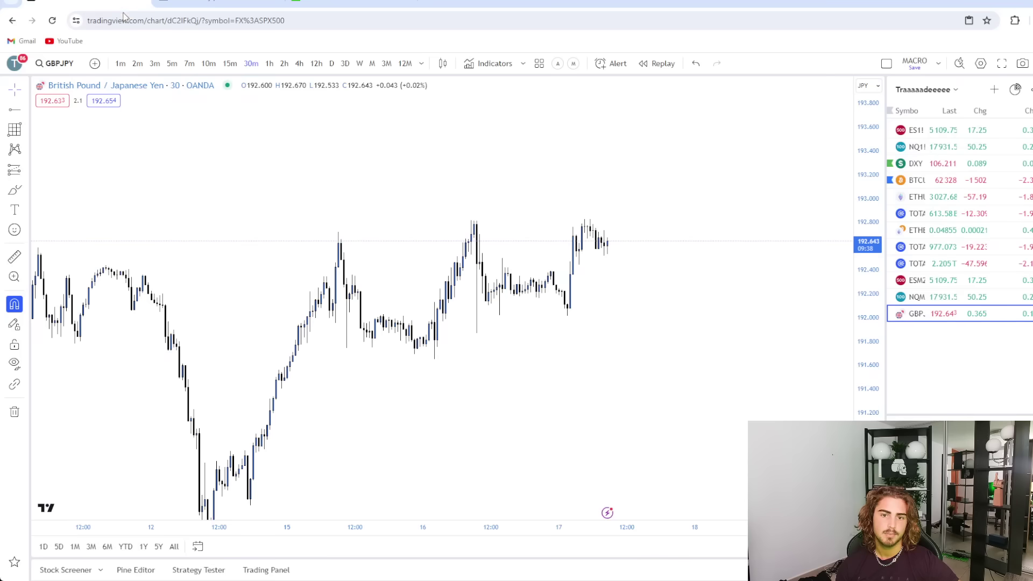
pyautogui.click(27, 110)
pyautogui.click(76, 299)
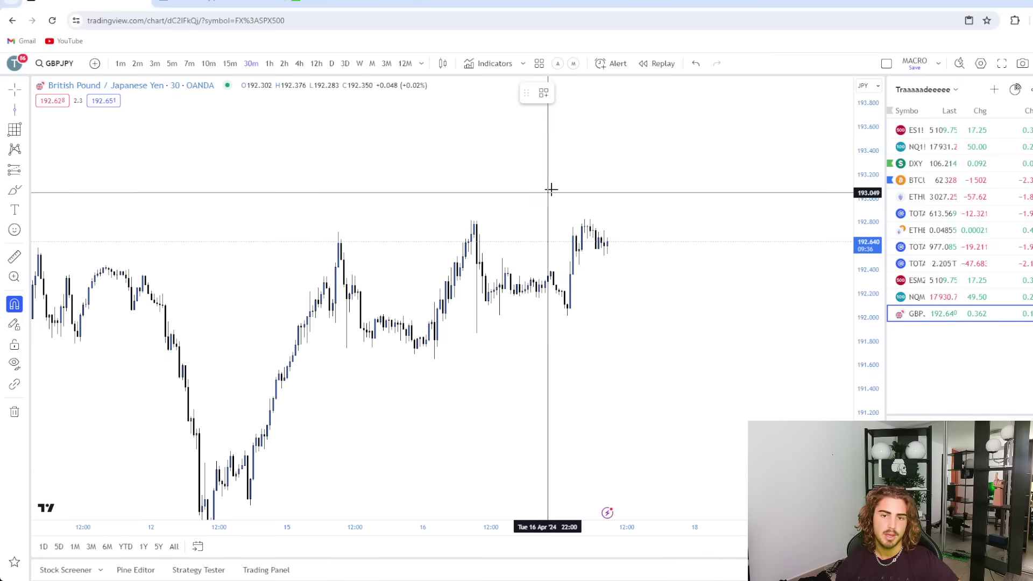
pyautogui.click(603, 192)
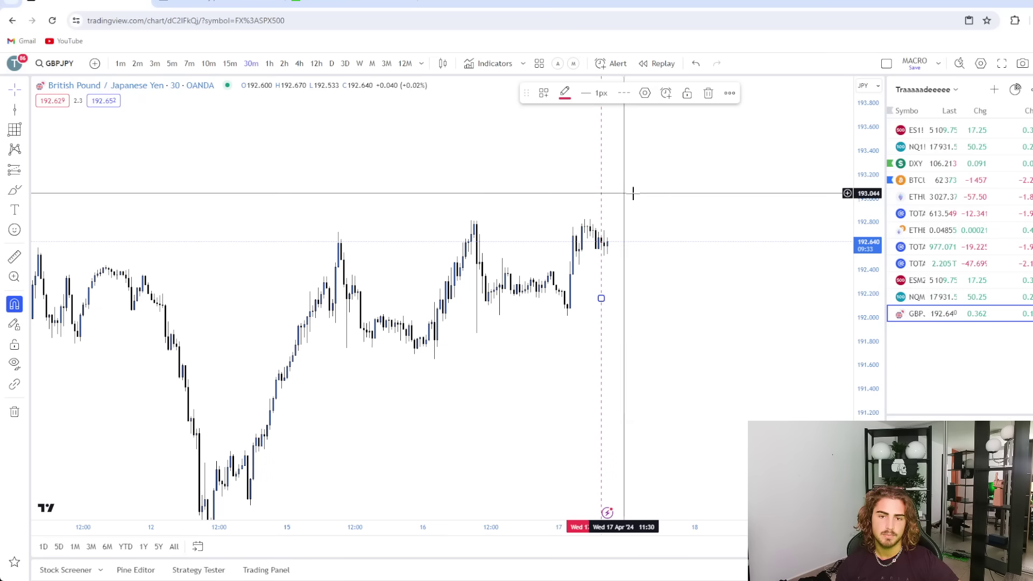
# Check the London session open on the Babypips converter, and draw a vertical line at Wed 17 Apr '24 03:00 on the TradingView chart
pyautogui.click(388, 9)
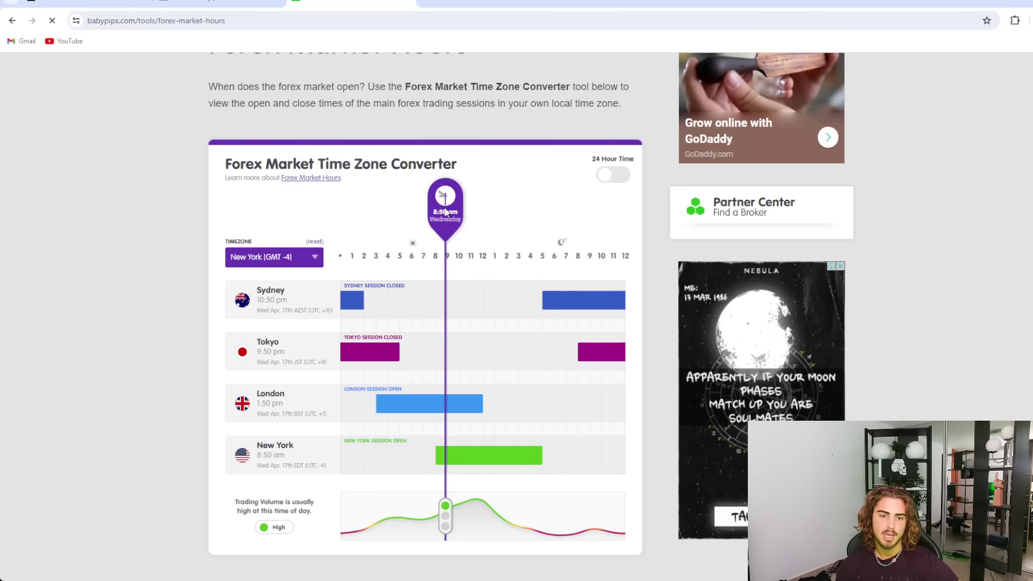
pyautogui.moveTo(445, 211); pyautogui.dragTo(372, 221)
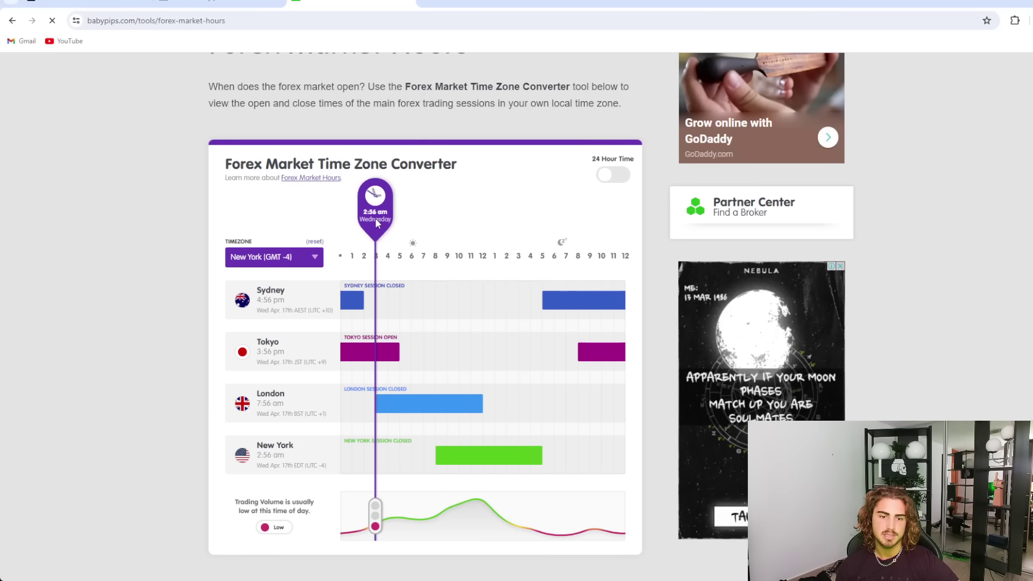
pyautogui.moveTo(377, 218); pyautogui.dragTo(440, 218)
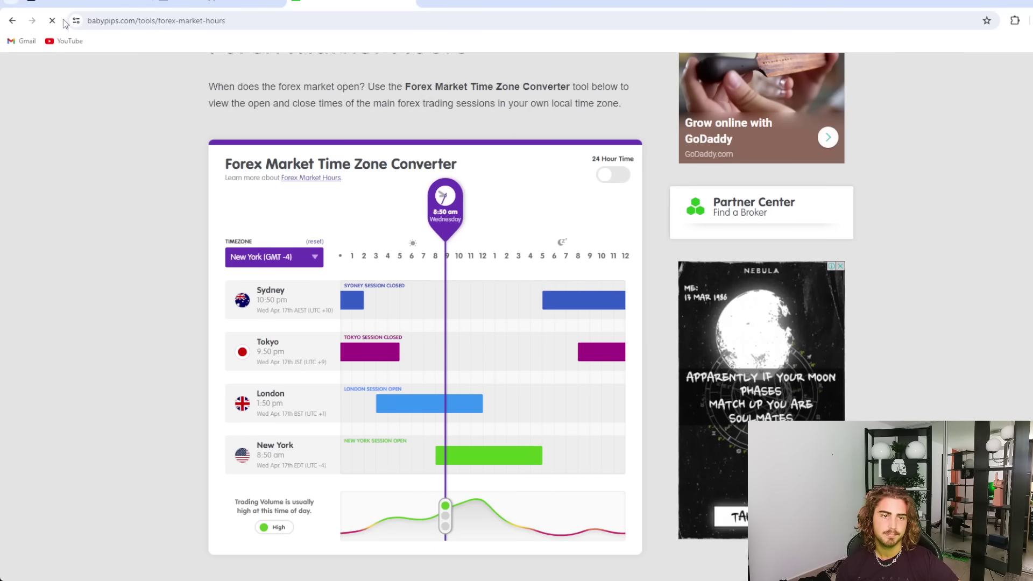
pyautogui.click(93, 8)
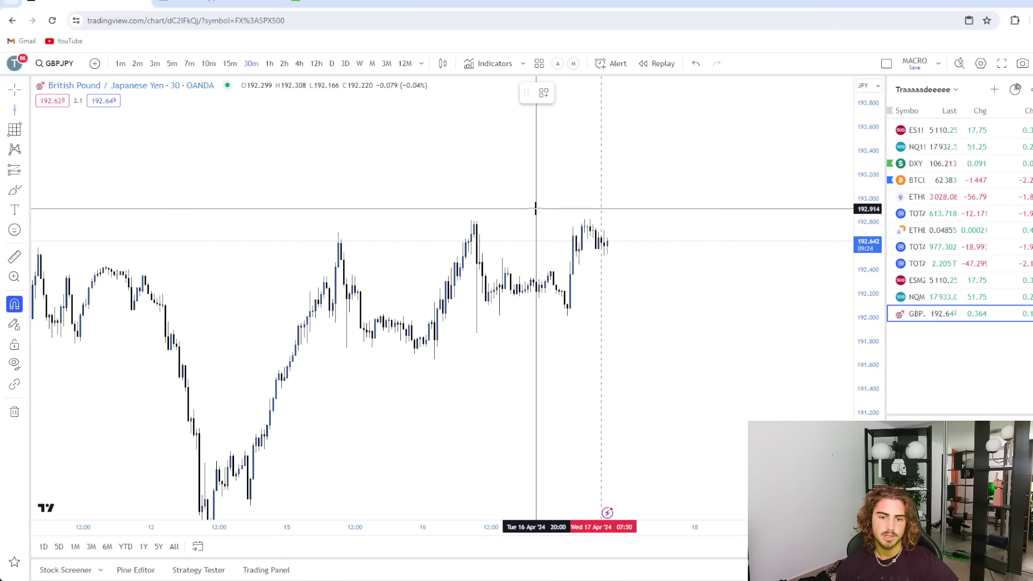
pyautogui.hotkey('alt', 'v')
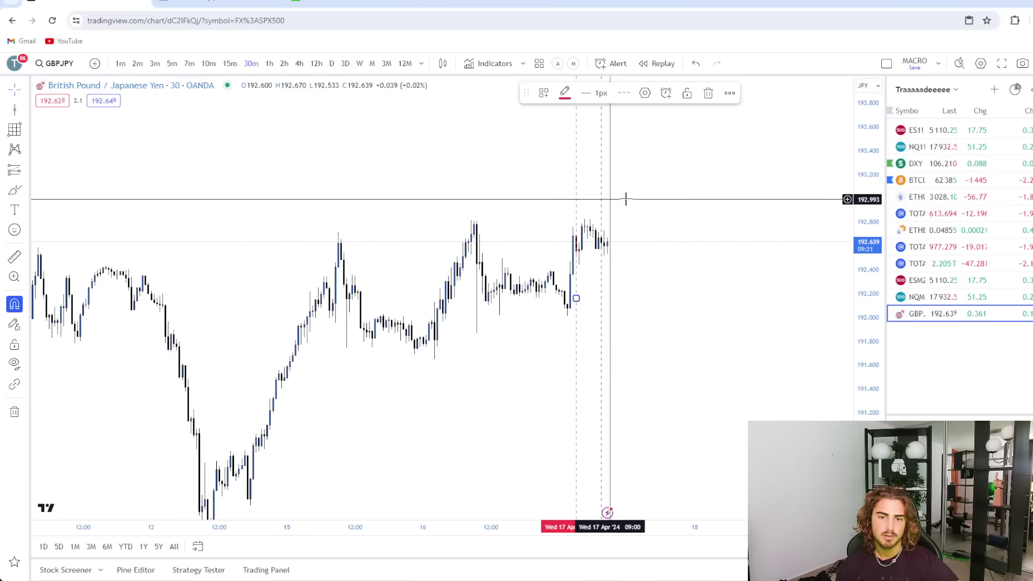
# Check the session times on the Babypips converter again, and place a vertical line at Tue 16 Apr '24 20:00 on the TradingView chart
pyautogui.click(365, 4)
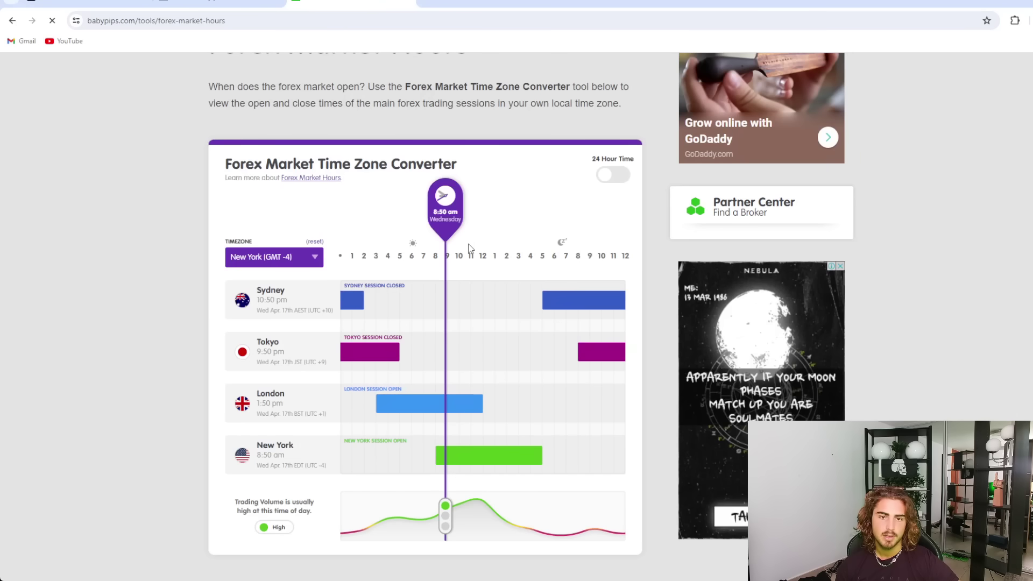
pyautogui.moveTo(441, 226)
pyautogui.mouseDown()
pyautogui.moveTo(587, 233)
pyautogui.moveTo(445, 232)
pyautogui.mouseUp()
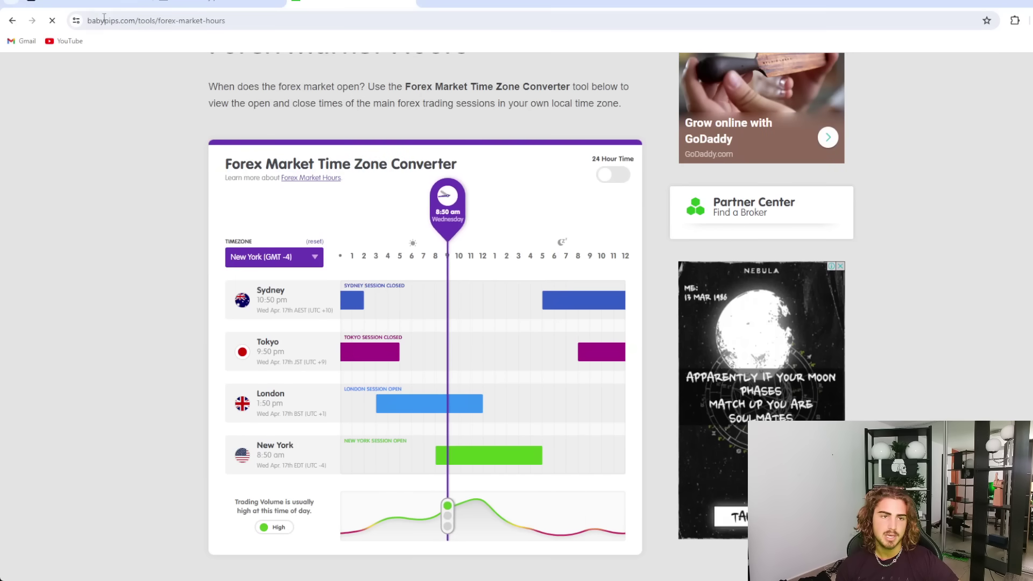
pyautogui.click(91, 4)
pyautogui.moveTo(651, 225); pyautogui.dragTo(640, 224)
pyautogui.click(14, 110)
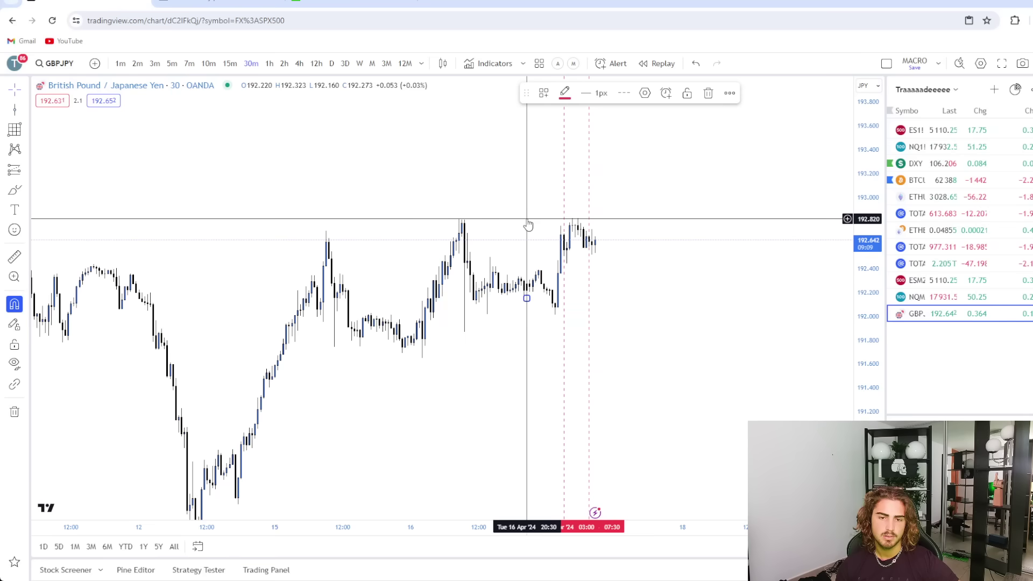
pyautogui.moveTo(527, 219); pyautogui.dragTo(546, 210)
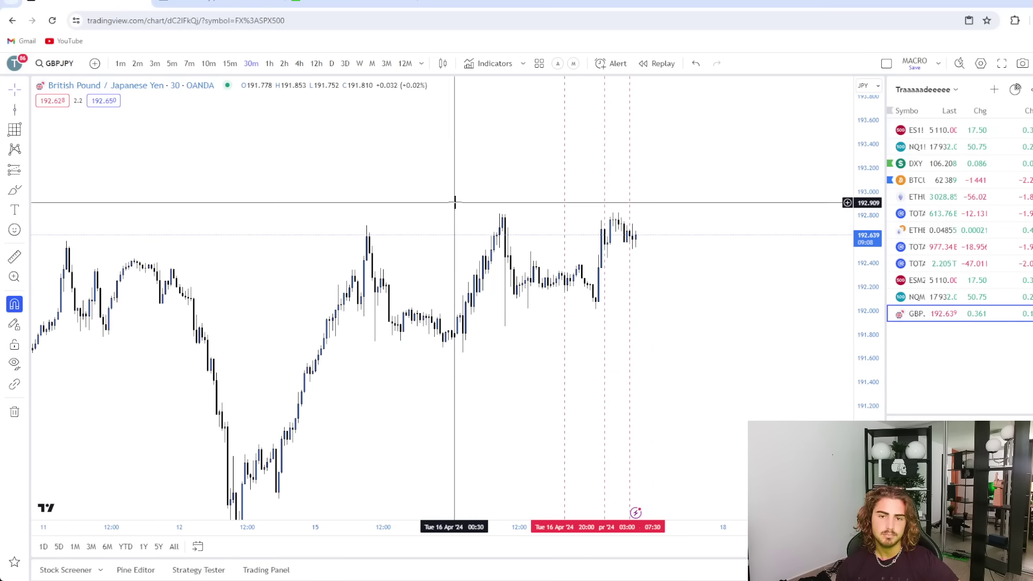
# Move the New York session's vertical line from the 07:30 candle to Wed 17 Apr '24 08:00
pyautogui.scroll(8, 393, 375)
pyautogui.moveTo(442, 360); pyautogui.dragTo(627, 300)
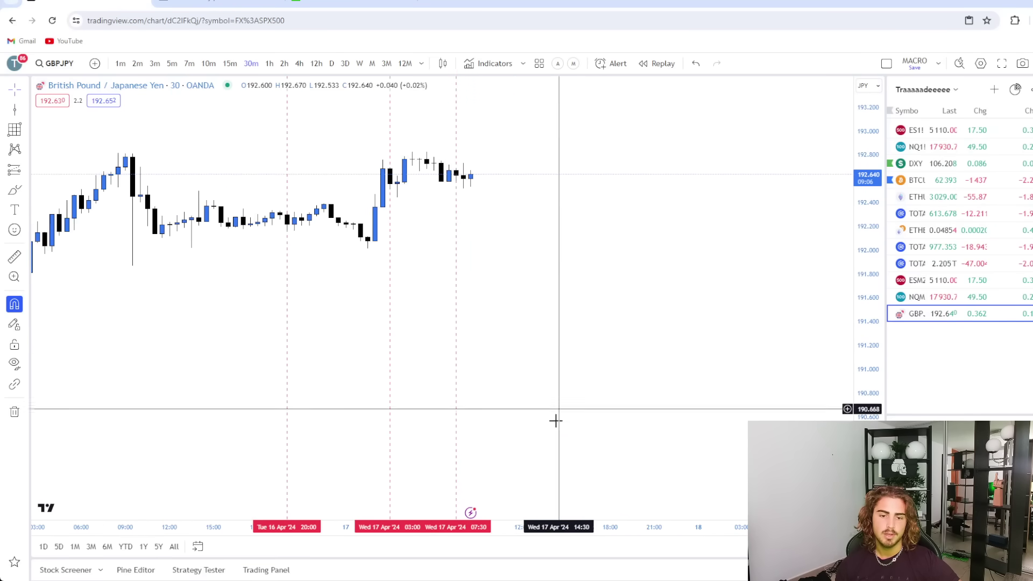
pyautogui.hscroll(-3, 530, 304)
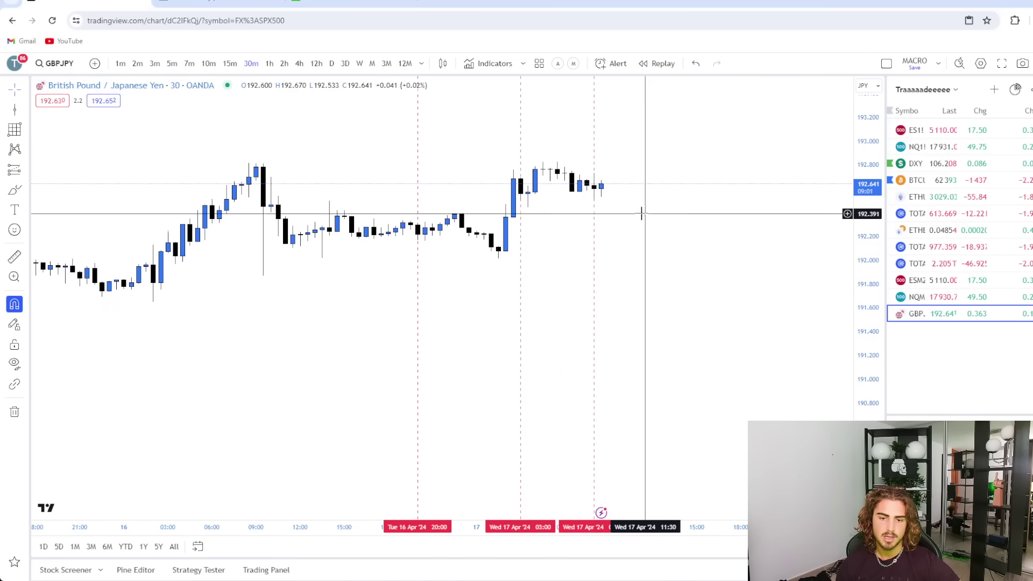
pyautogui.scroll(-1, 683, 291)
pyautogui.moveTo(700, 284); pyautogui.dragTo(646, 316)
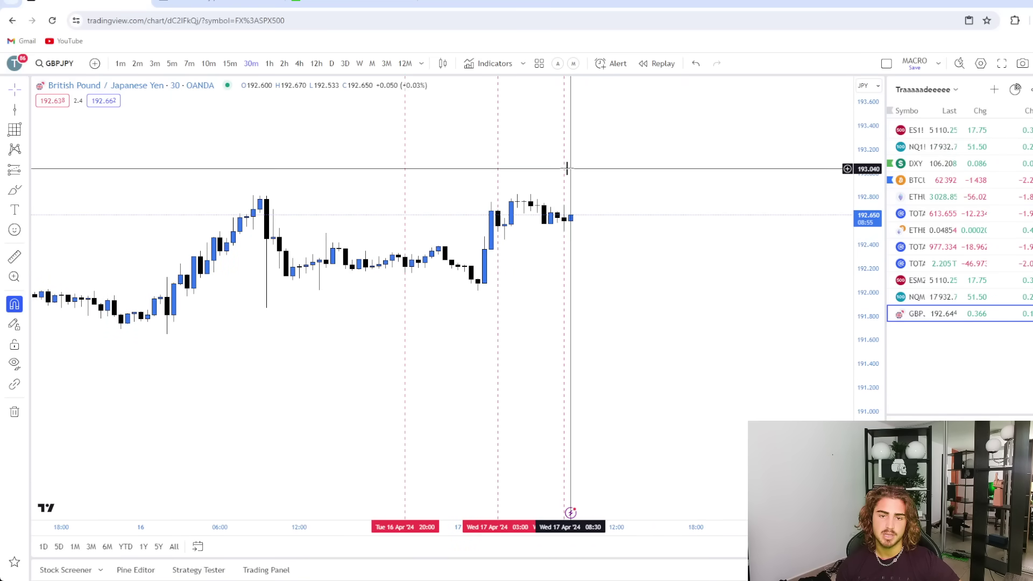
# Draw vertical lines for the previous day's sessions at Tue 16 Apr '24 08:00, Tue 16 Apr '24 03:00 and Mon 15 Apr '24 22:00
pyautogui.scroll(-3, 557, 282)
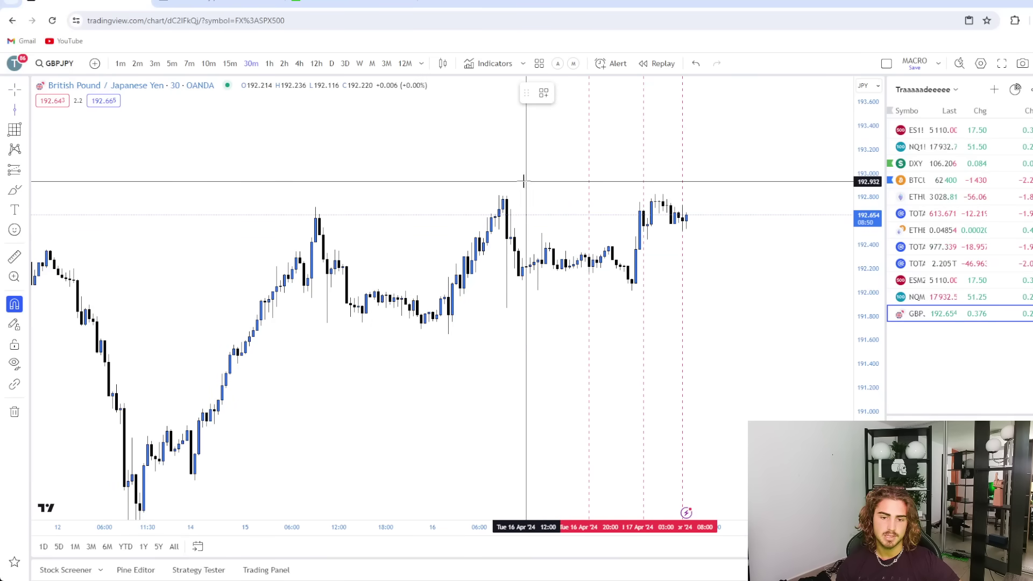
pyautogui.click(495, 182)
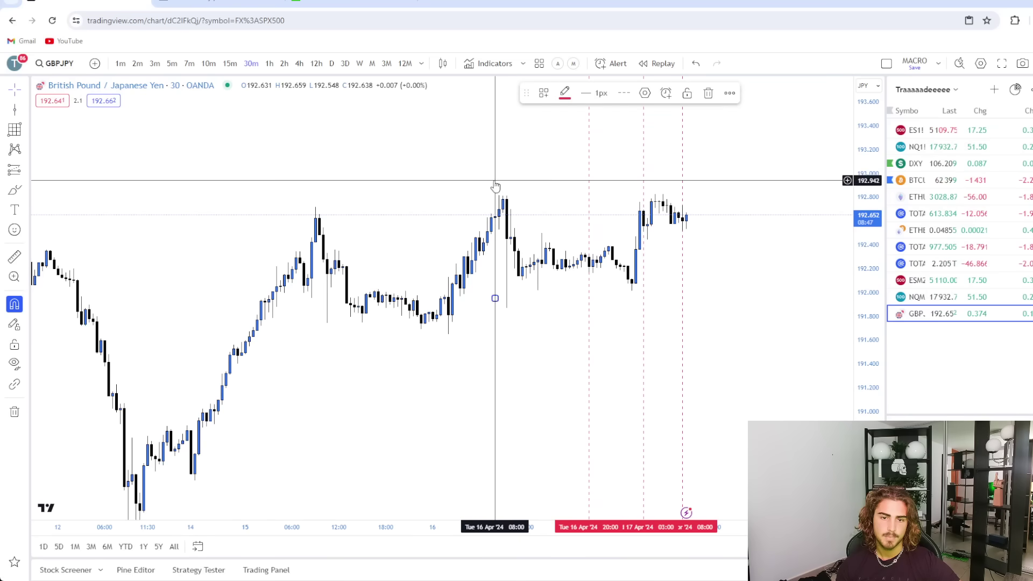
pyautogui.click(15, 112)
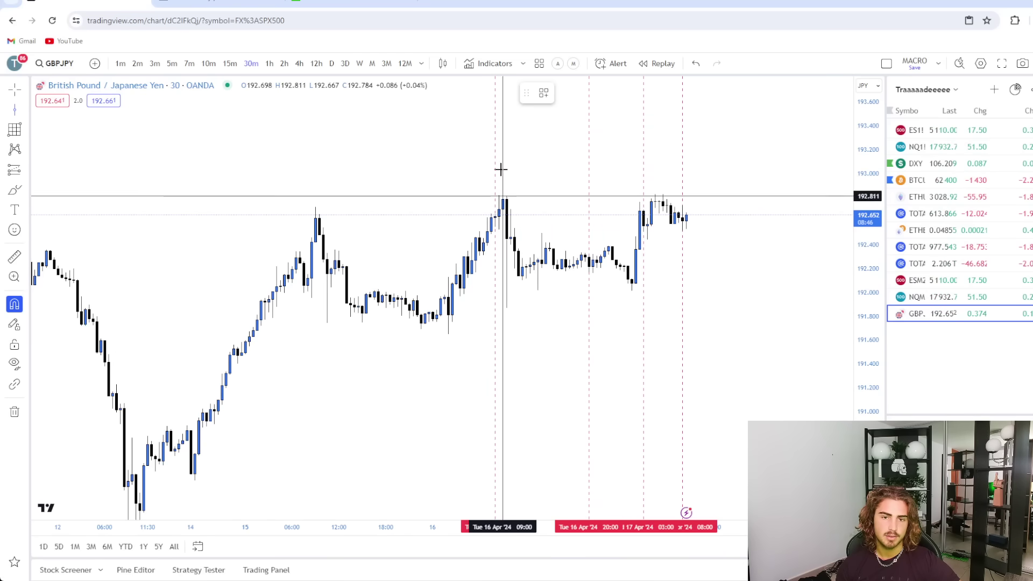
pyautogui.click(456, 168)
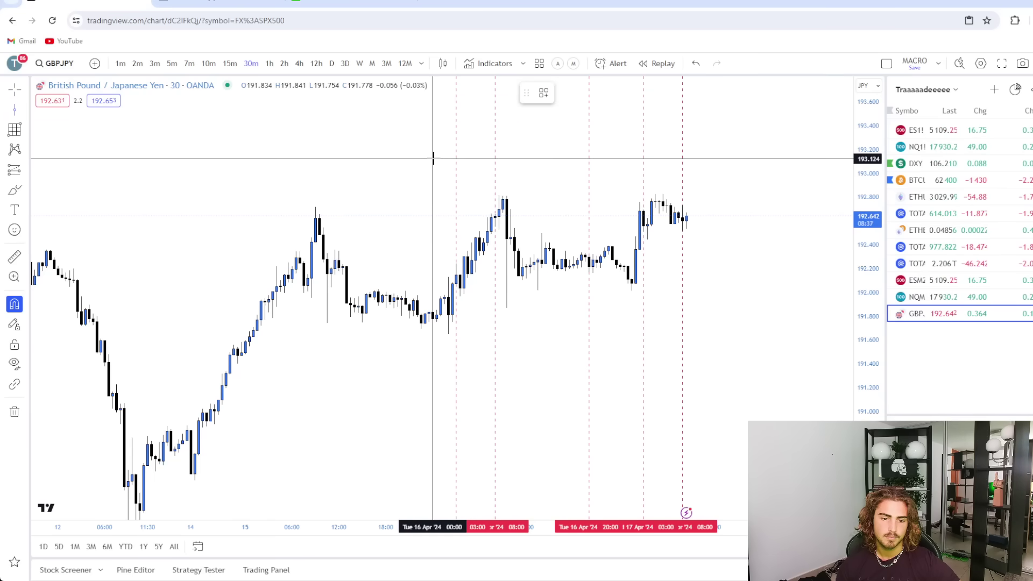
pyautogui.click(417, 158)
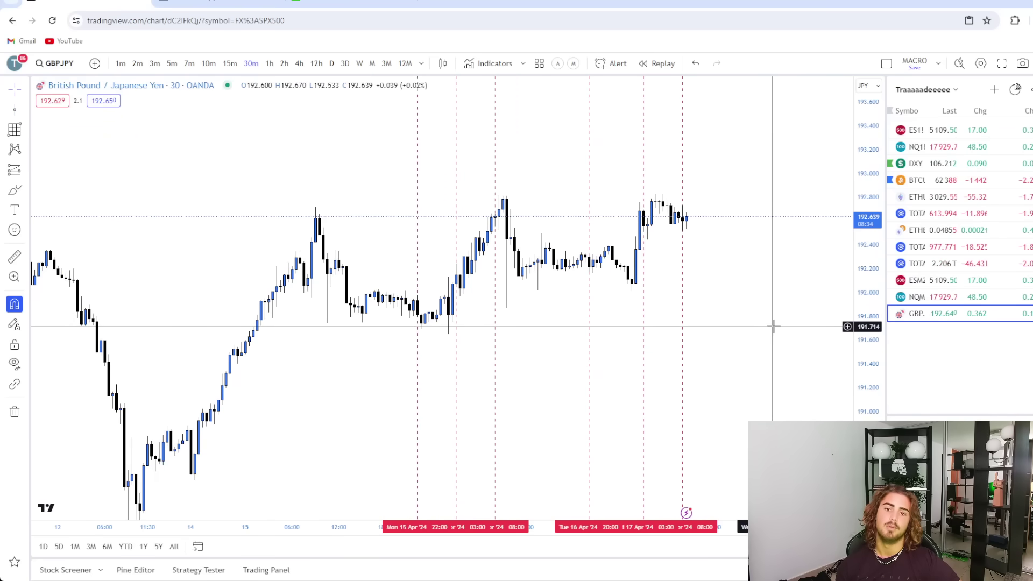
# Examine the GBPJPY 30-minute price action between the vertical session lines of 15 to 17 April
pyautogui.scroll(1, 774, 318)
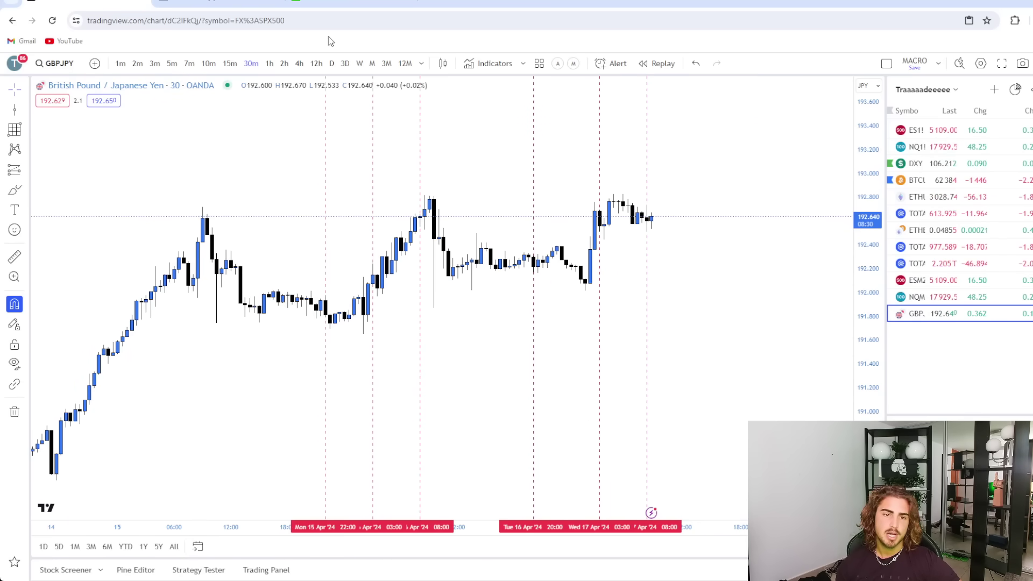
pyautogui.moveTo(880, 367); pyautogui.dragTo(871, 241)
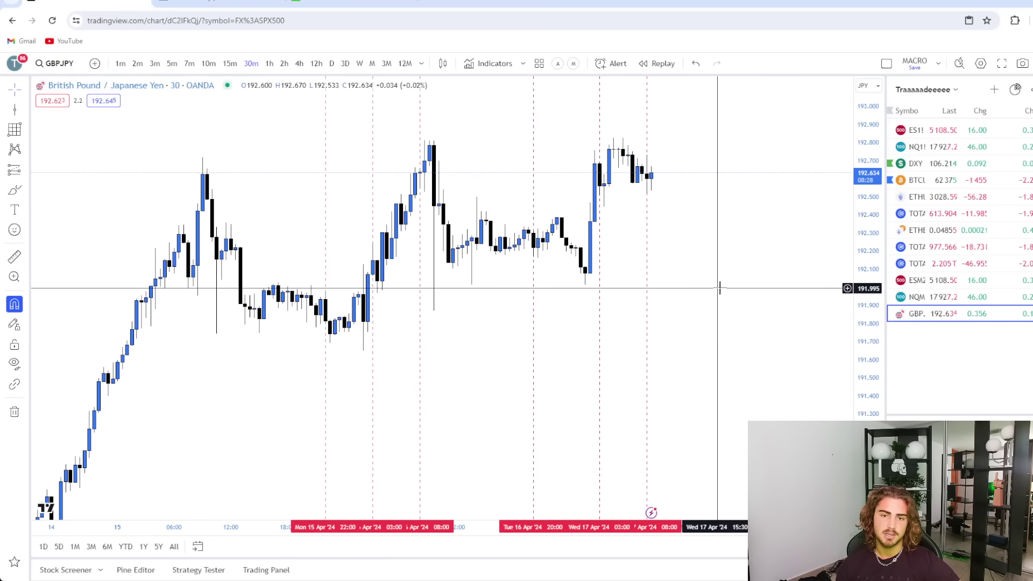
pyautogui.moveTo(726, 290); pyautogui.dragTo(776, 284)
pyautogui.scroll(3, 678, 312)
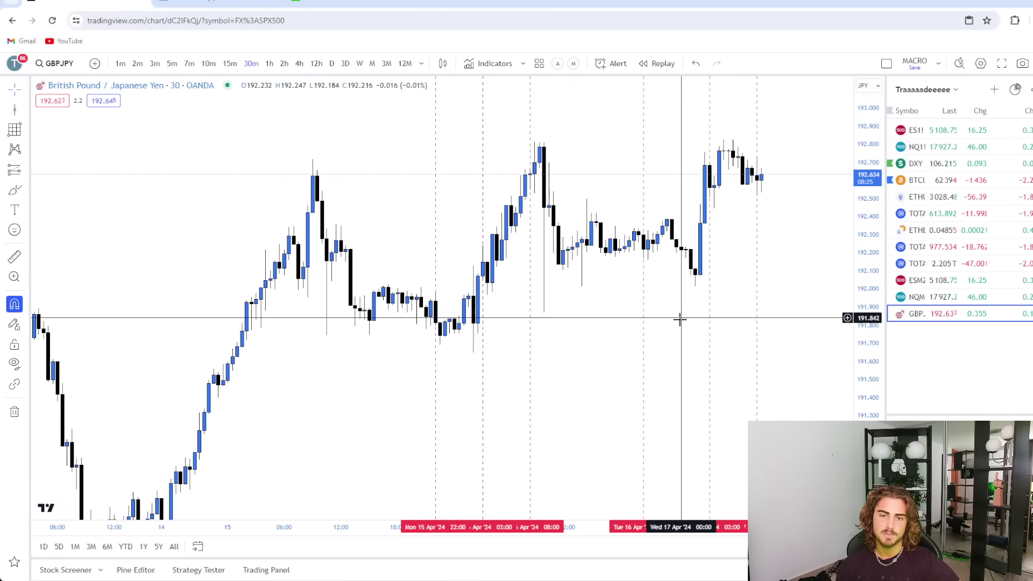
pyautogui.moveTo(862, 372); pyautogui.dragTo(703, 233)
pyautogui.moveTo(604, 260); pyautogui.dragTo(705, 347)
pyautogui.scroll(-2, 707, 323)
pyautogui.moveTo(858, 186); pyautogui.dragTo(856, 301)
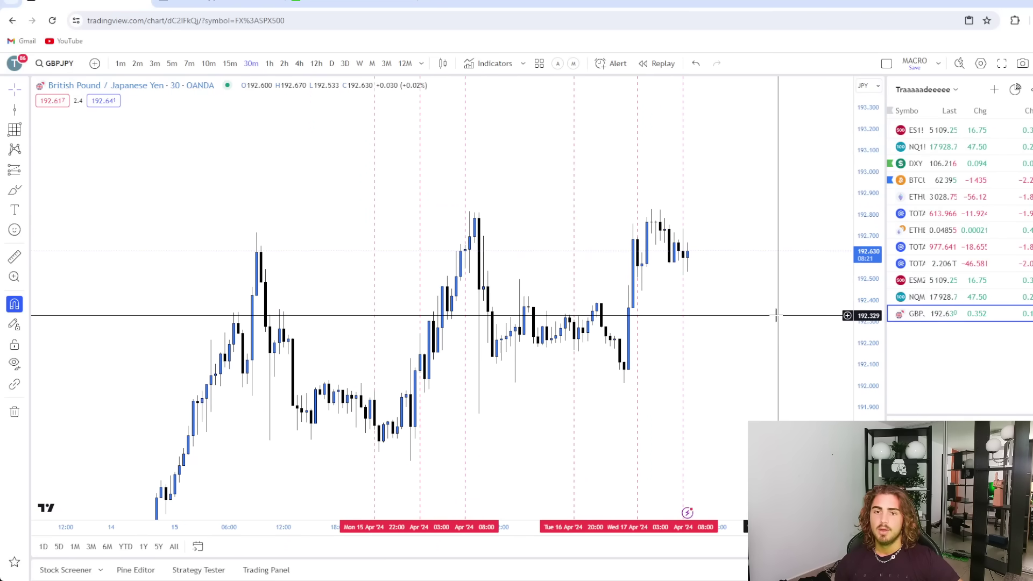
pyautogui.scroll(5, 773, 312)
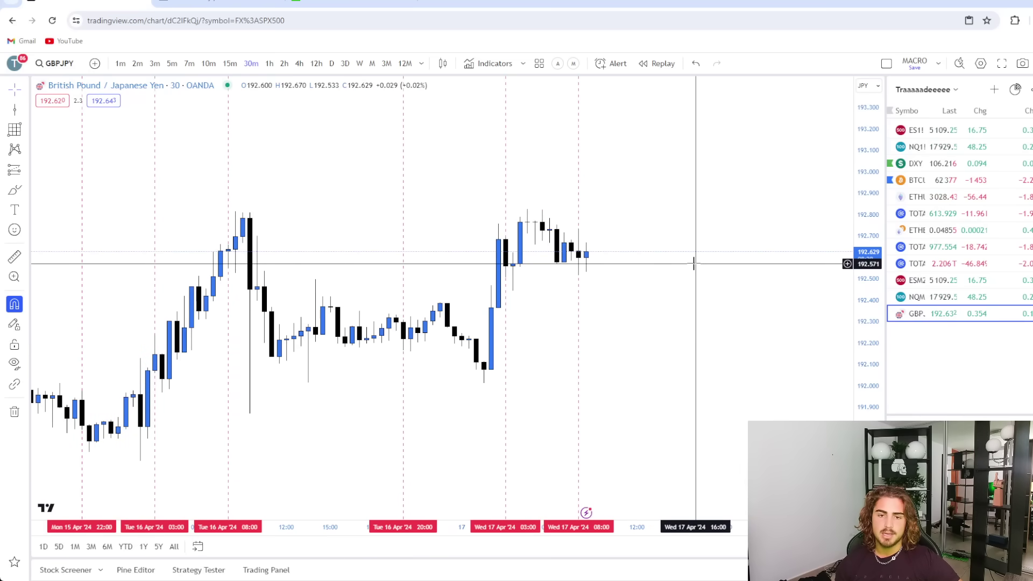
pyautogui.moveTo(873, 369); pyautogui.dragTo(871, 294)
pyautogui.moveTo(746, 297); pyautogui.dragTo(694, 305)
pyautogui.moveTo(678, 186); pyautogui.dragTo(677, 231)
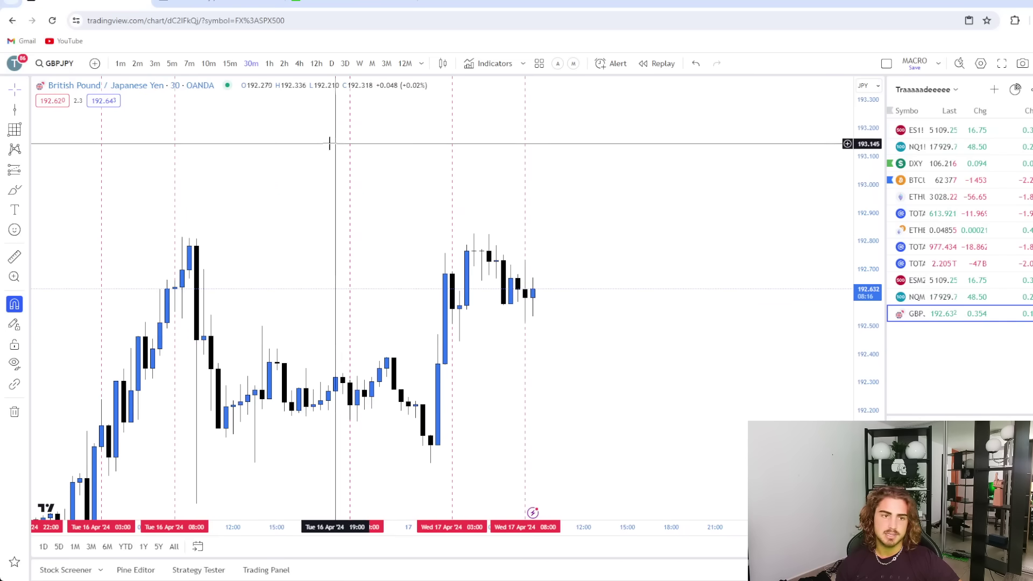
# Place a horizontal ray at 192.826 on the London session high, starting from the Wed 17 Apr '24 04:30 candle
pyautogui.click(28, 113)
pyautogui.click(75, 236)
pyautogui.click(474, 234)
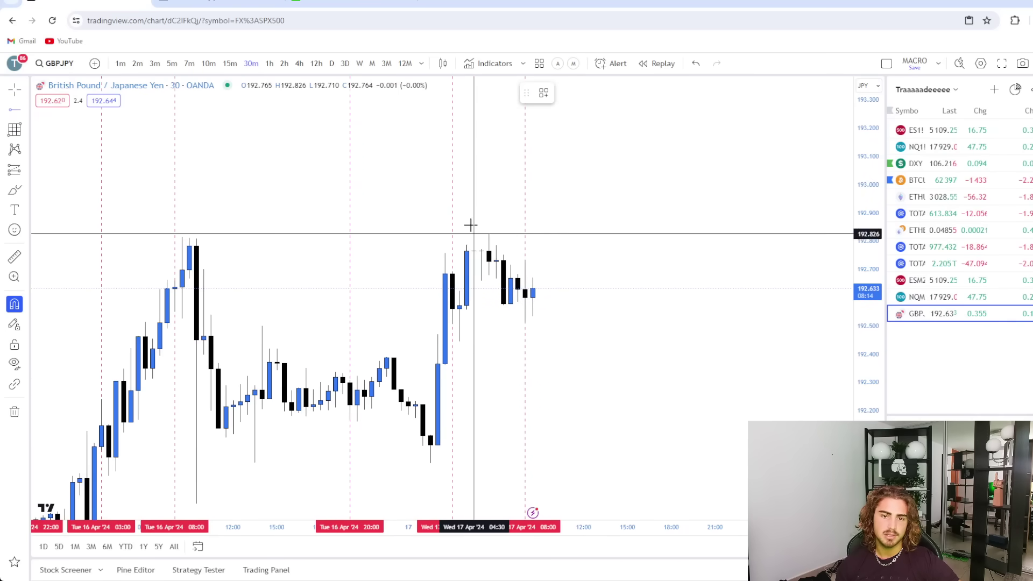
pyautogui.click(473, 225)
pyautogui.click(564, 93)
pyautogui.click(680, 118)
pyautogui.moveTo(687, 211); pyautogui.dragTo(695, 196)
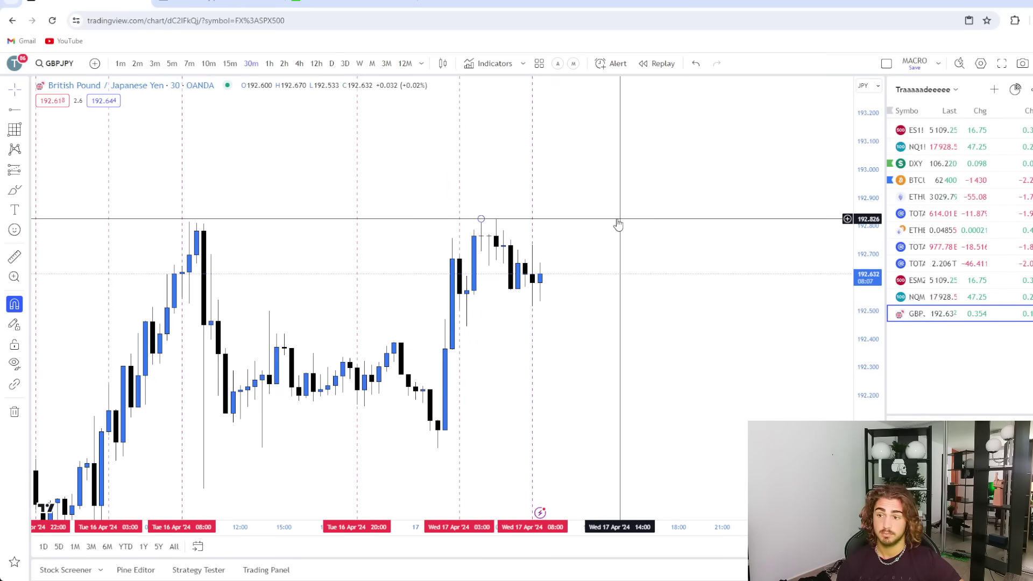
pyautogui.click(484, 220)
pyautogui.click(635, 182)
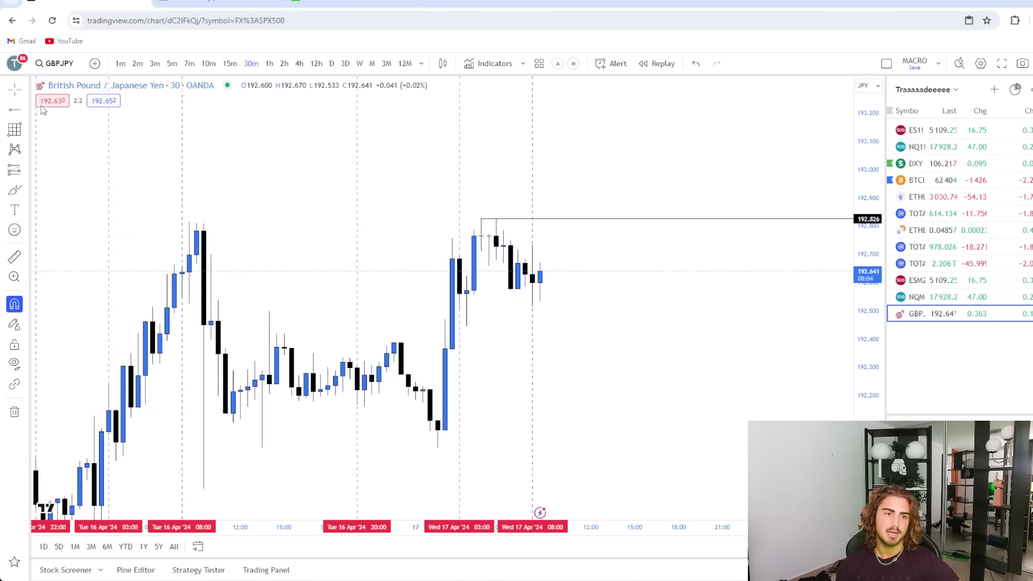
# Place a second horizontal ray at 192.444 on the London session's low wick
pyautogui.click(17, 110)
pyautogui.click(12, 93)
pyautogui.moveTo(651, 360); pyautogui.dragTo(669, 337)
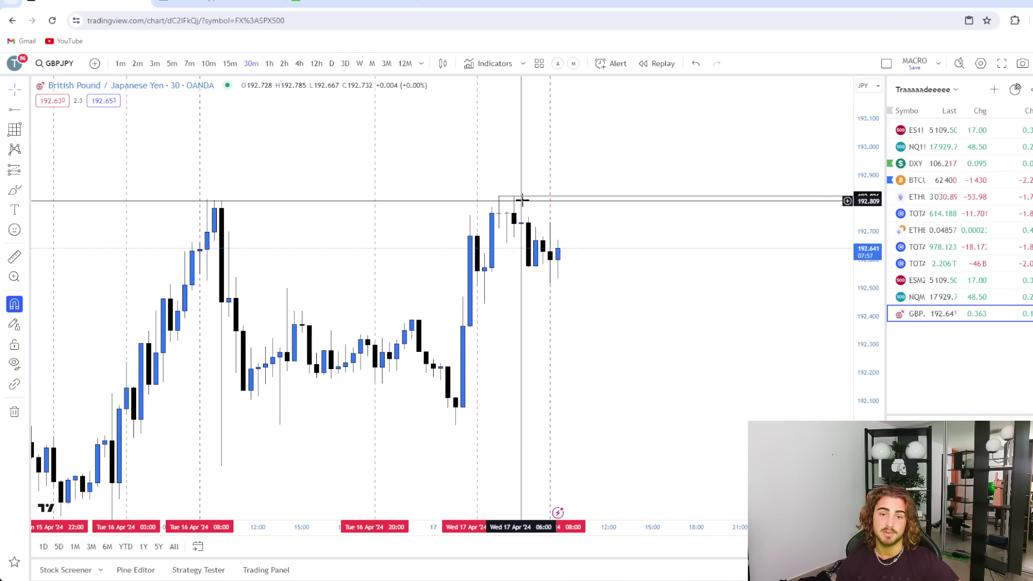
pyautogui.click(15, 110)
pyautogui.click(484, 304)
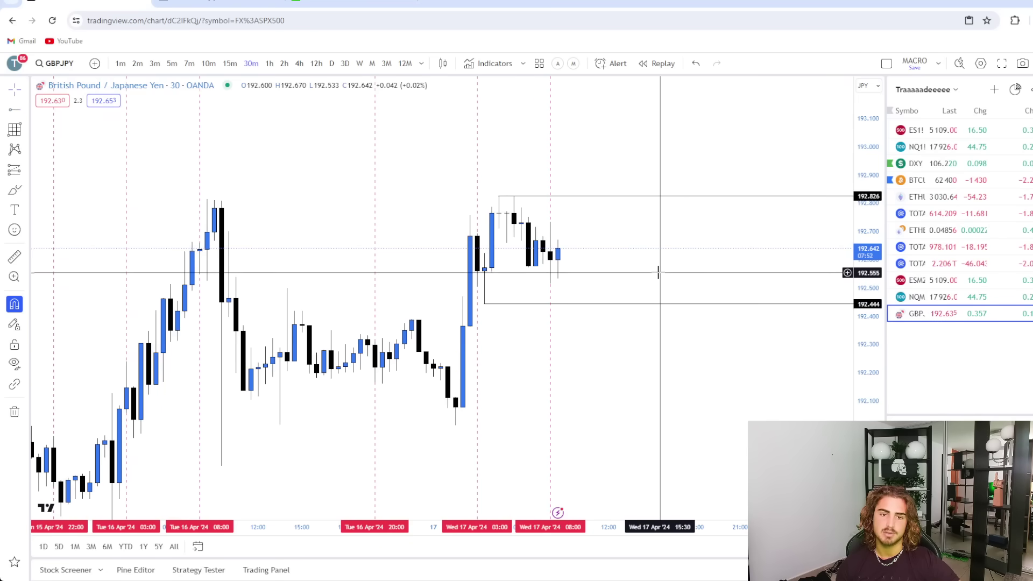
pyautogui.moveTo(687, 254); pyautogui.dragTo(682, 266)
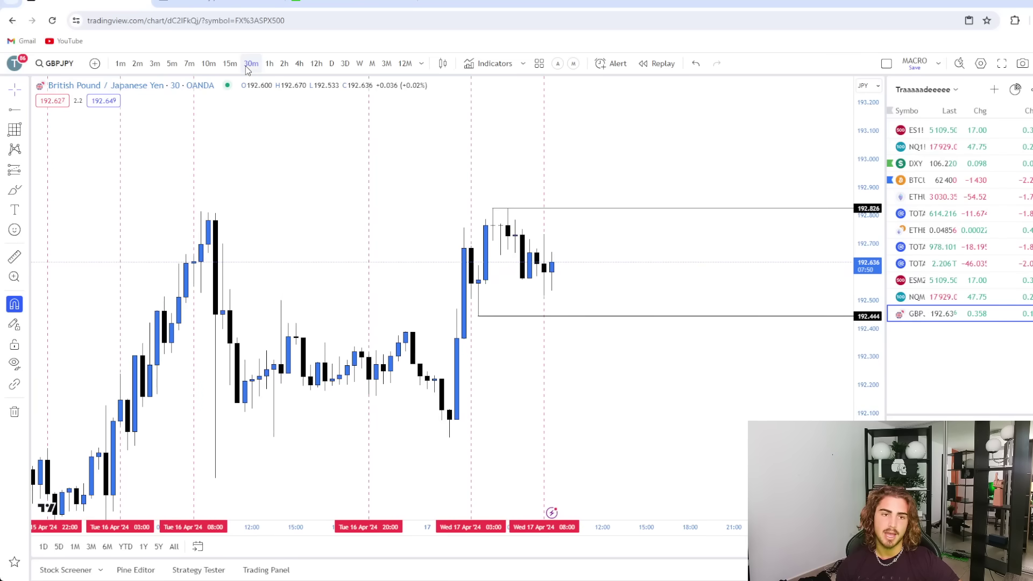
# Draw a rectangle zone over the session low from Wed 17 Apr '24 03:00, spanning about 192.561 to 192.440 and extending past current price
pyautogui.click(26, 187)
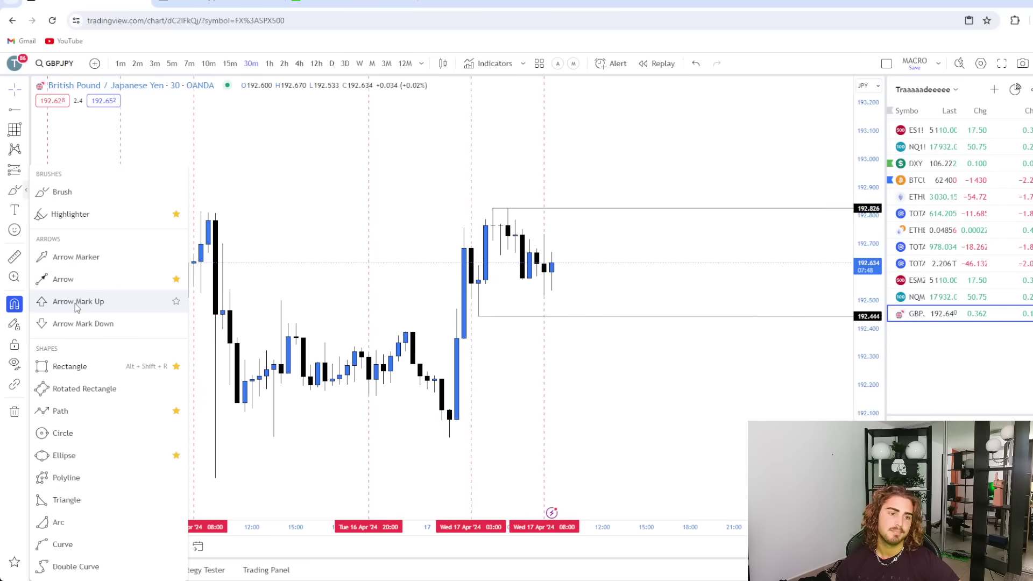
pyautogui.click(75, 366)
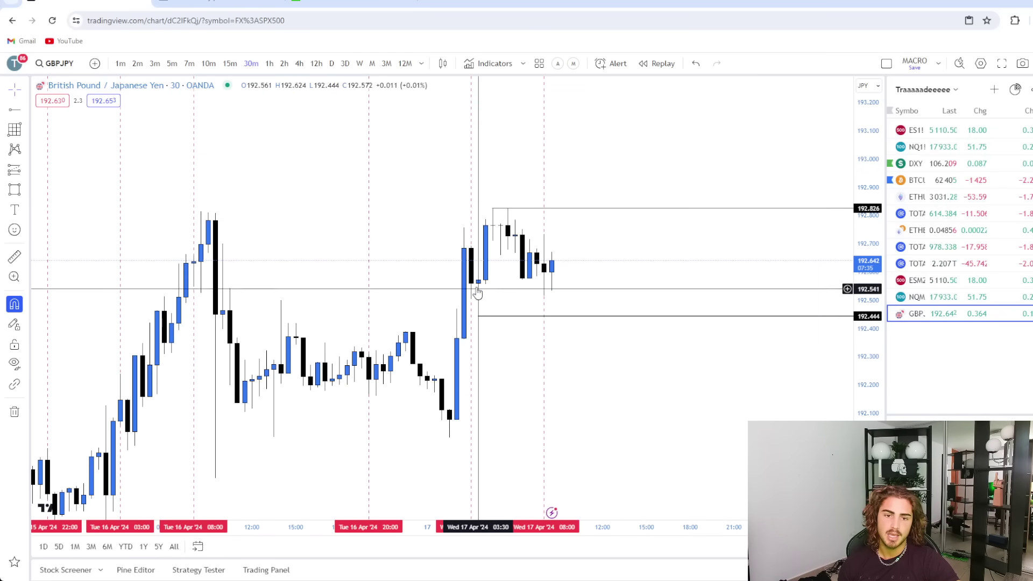
pyautogui.click(21, 192)
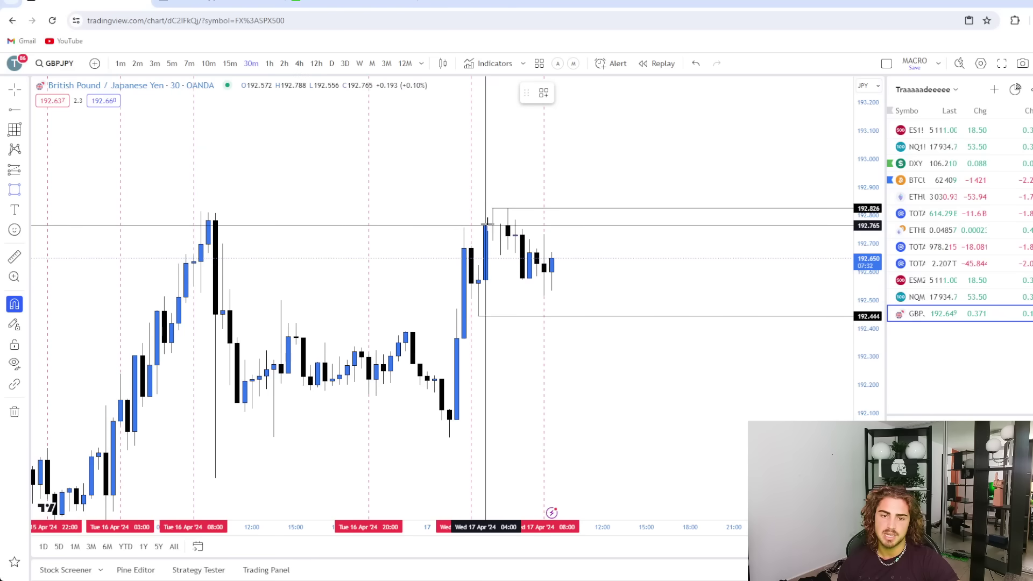
pyautogui.click(478, 316)
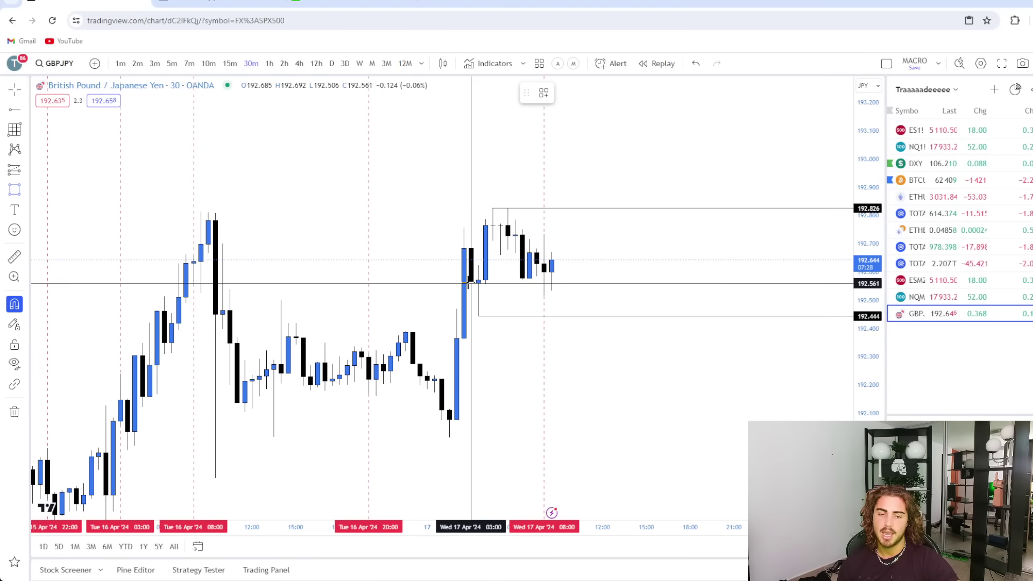
pyautogui.moveTo(471, 283); pyautogui.dragTo(807, 318)
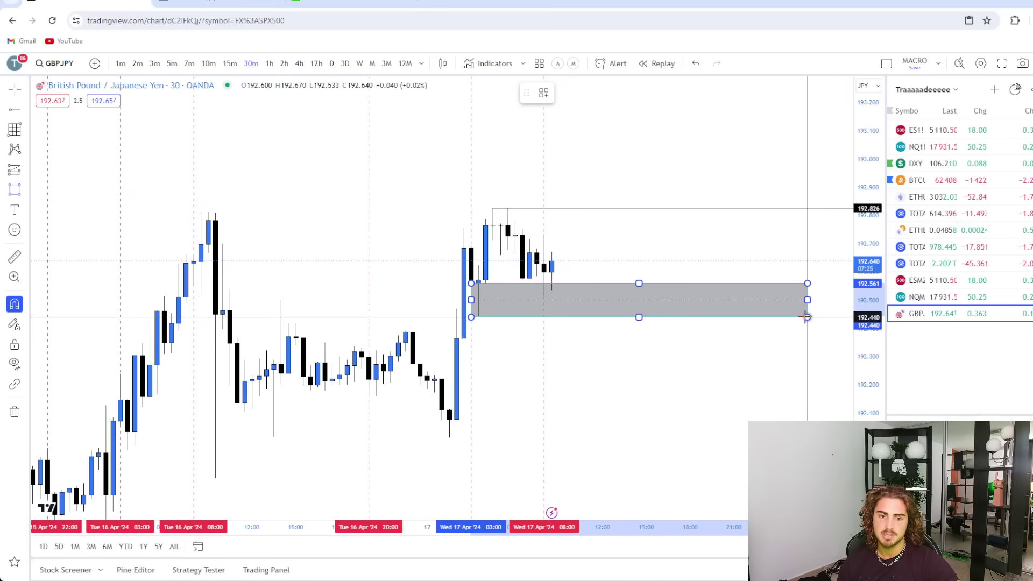
pyautogui.click(731, 254)
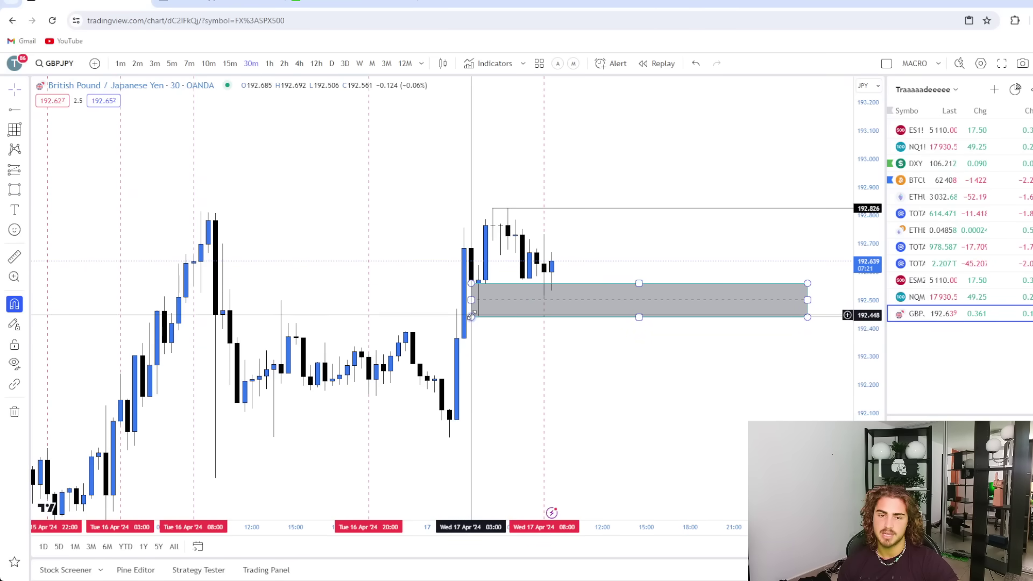
# Draw a rectangle zone over the session high from Wed 17 Apr '24 04:00, spanning about 192.765 to 192.828
pyautogui.moveTo(696, 236); pyautogui.dragTo(695, 250)
pyautogui.click(14, 190)
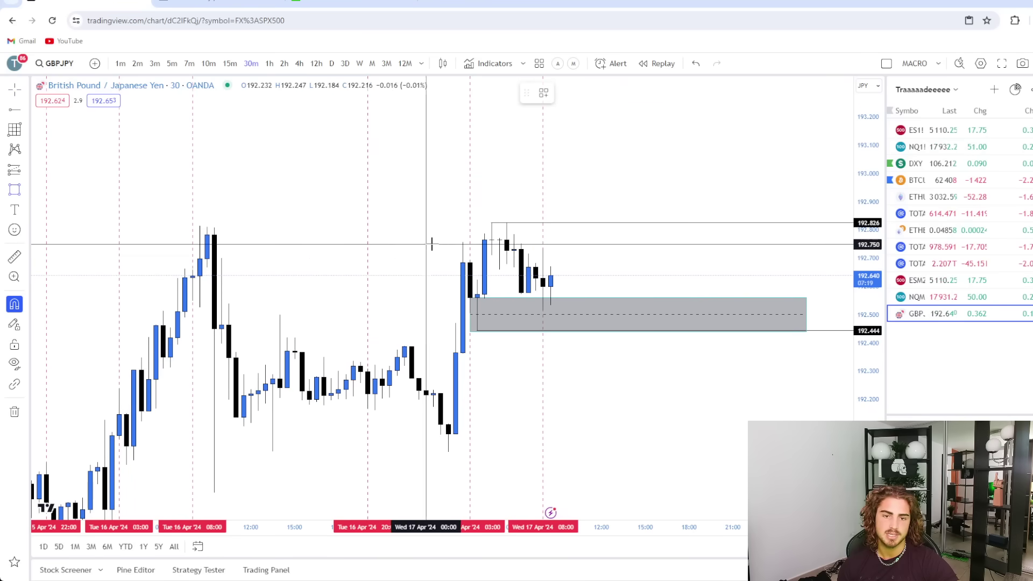
pyautogui.moveTo(483, 236); pyautogui.dragTo(733, 222)
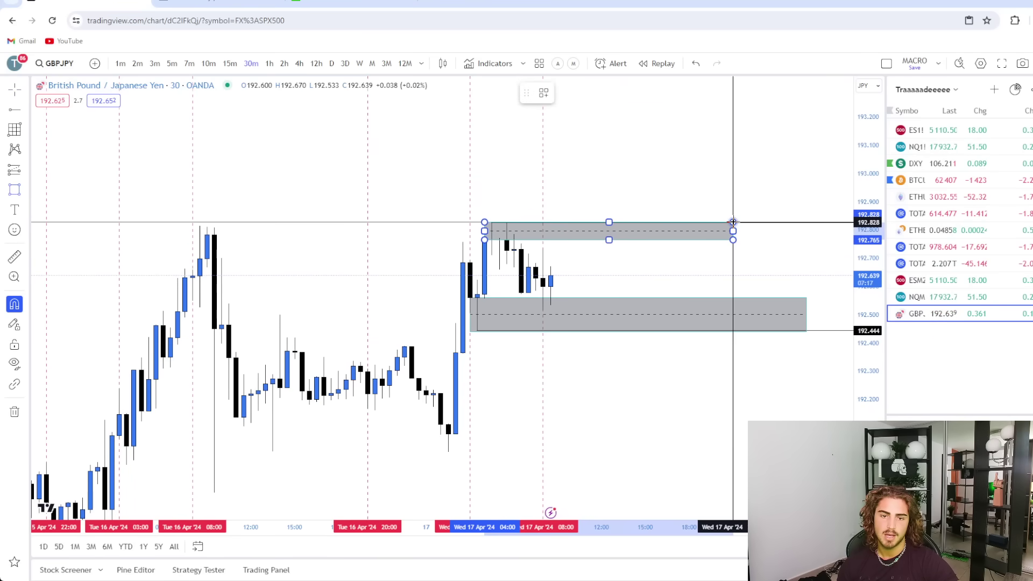
# Show GBPJPY on the 5-minute timeframe and examine how price moves between the two rectangle zones
pyautogui.click(171, 64)
pyautogui.scroll(-5, 769, 300)
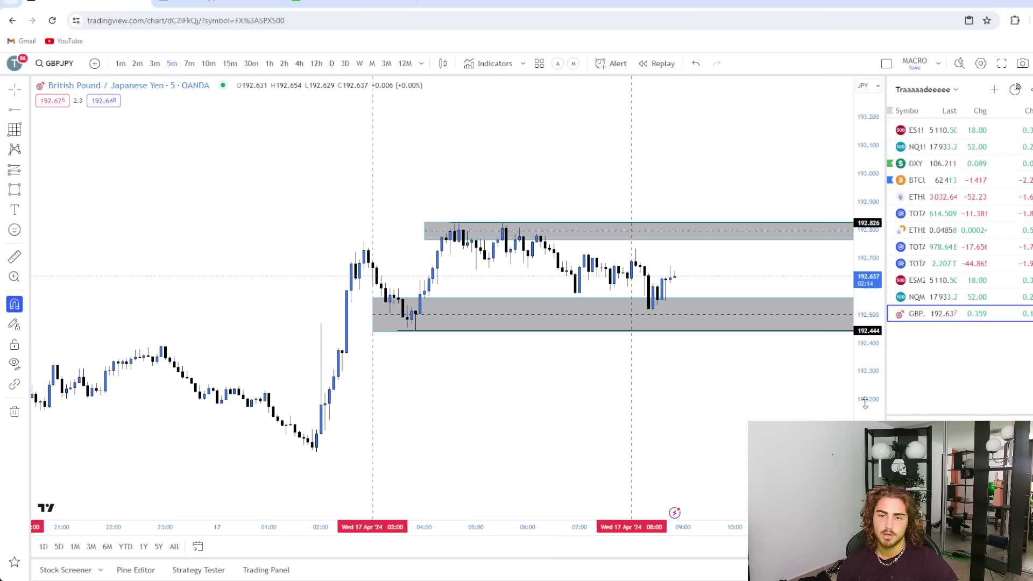
pyautogui.moveTo(871, 426); pyautogui.dragTo(870, 312)
pyautogui.moveTo(773, 273); pyautogui.dragTo(735, 284)
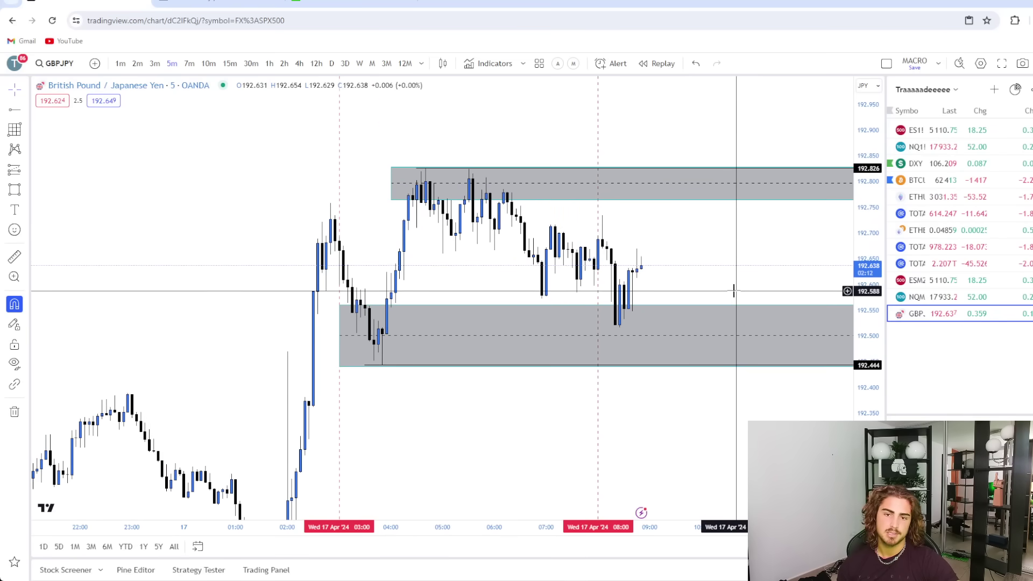
pyautogui.moveTo(738, 247); pyautogui.dragTo(709, 254)
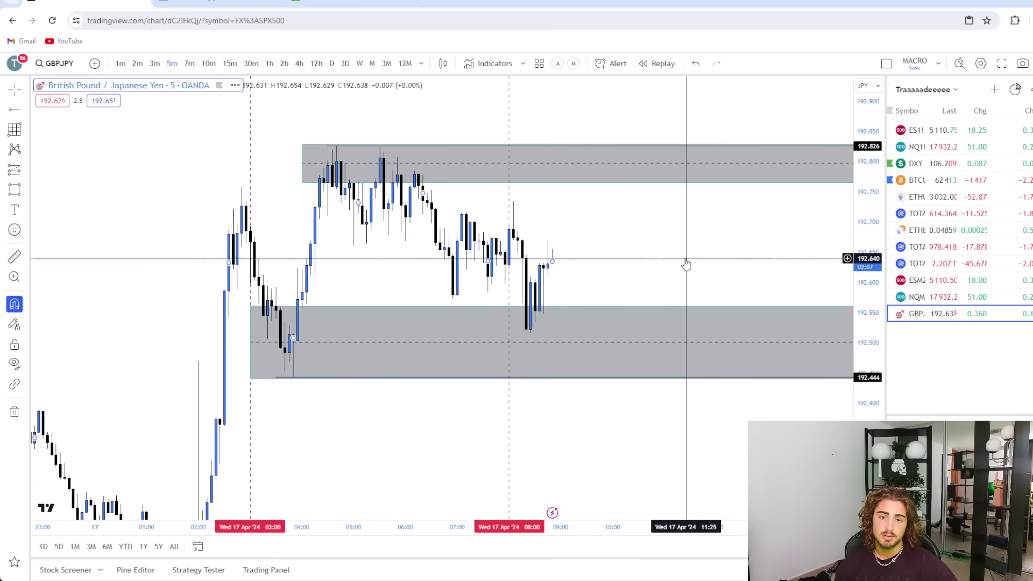
# Switch to the 4-hour timeframe and examine the March and April price action leading up to the session zones
pyautogui.click(289, 64)
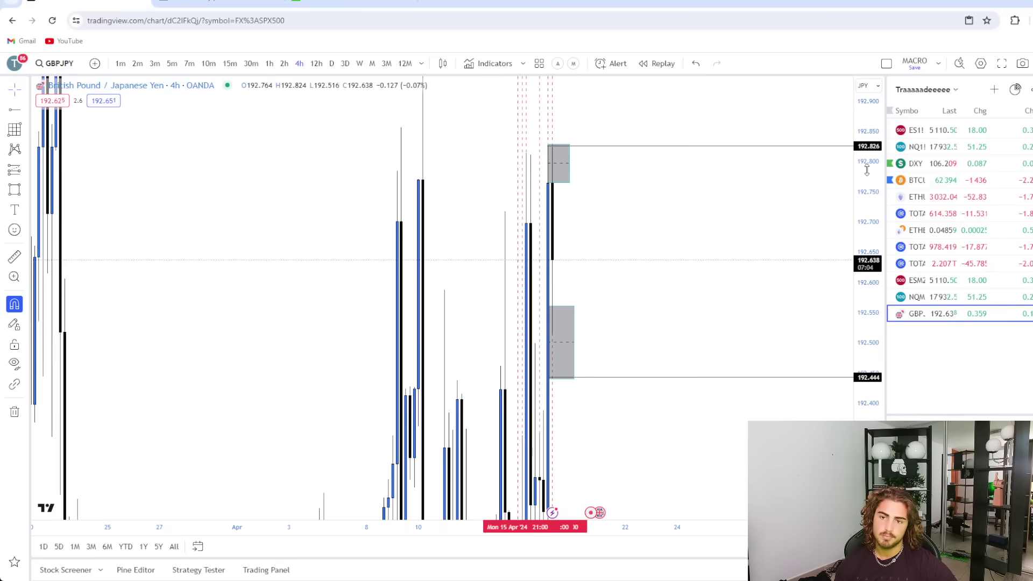
pyautogui.moveTo(857, 180); pyautogui.dragTo(695, 358)
pyautogui.moveTo(861, 123); pyautogui.dragTo(856, 409)
pyautogui.scroll(4, 664, 339)
pyautogui.moveTo(567, 455); pyautogui.dragTo(793, 284)
pyautogui.moveTo(867, 172); pyautogui.dragTo(857, 359)
pyautogui.scroll(-5, 789, 376)
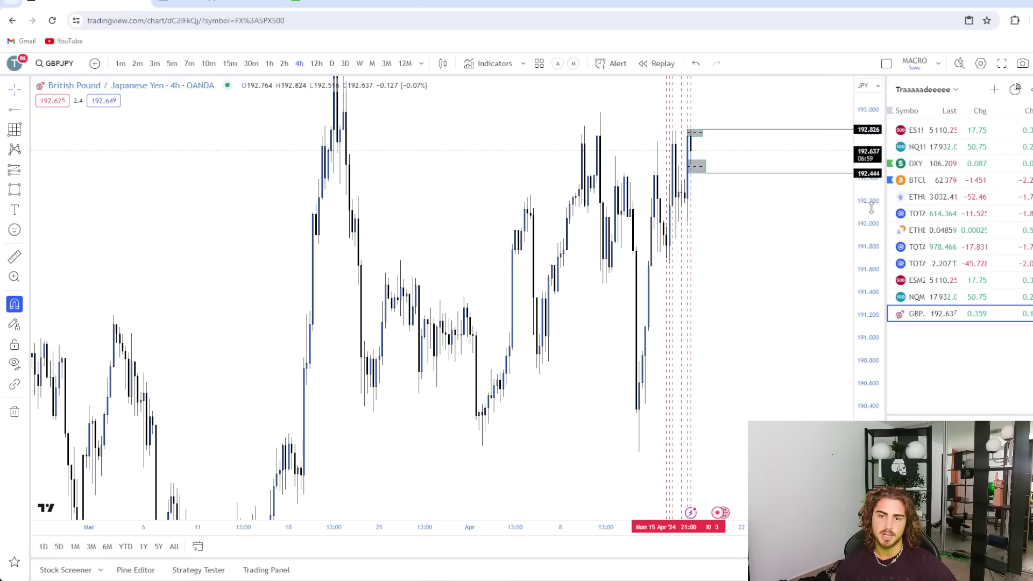
pyautogui.scroll(-5, 544, 339)
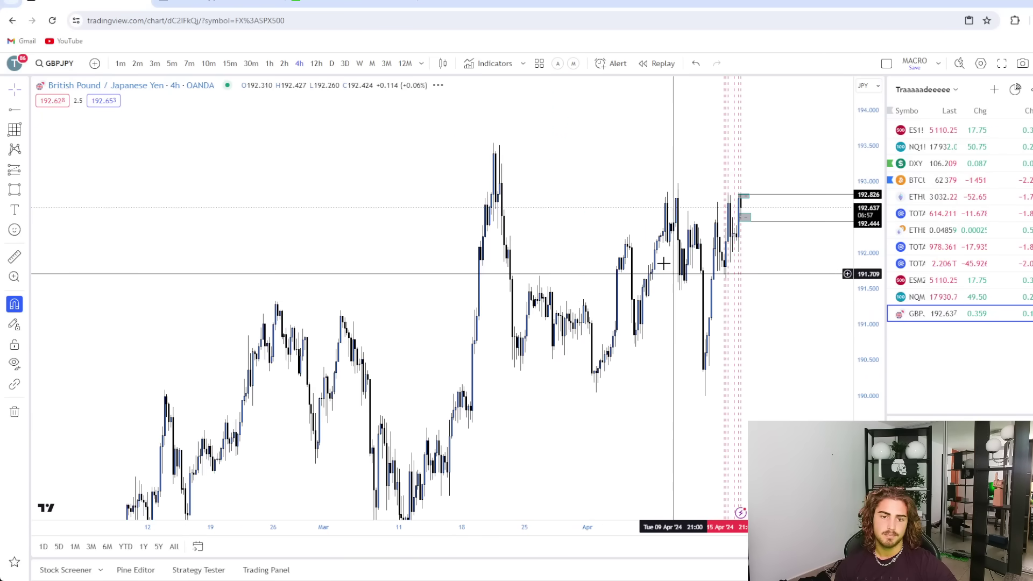
pyautogui.moveTo(856, 174); pyautogui.dragTo(855, 391)
pyautogui.moveTo(502, 323); pyautogui.dragTo(378, 374)
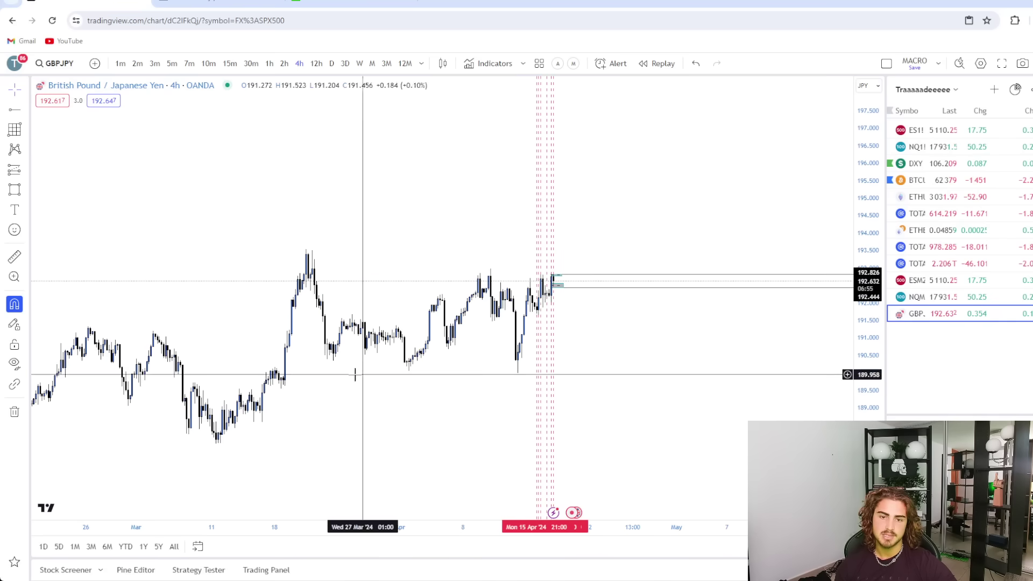
pyautogui.scroll(6, 537, 336)
pyautogui.moveTo(459, 369); pyautogui.dragTo(615, 332)
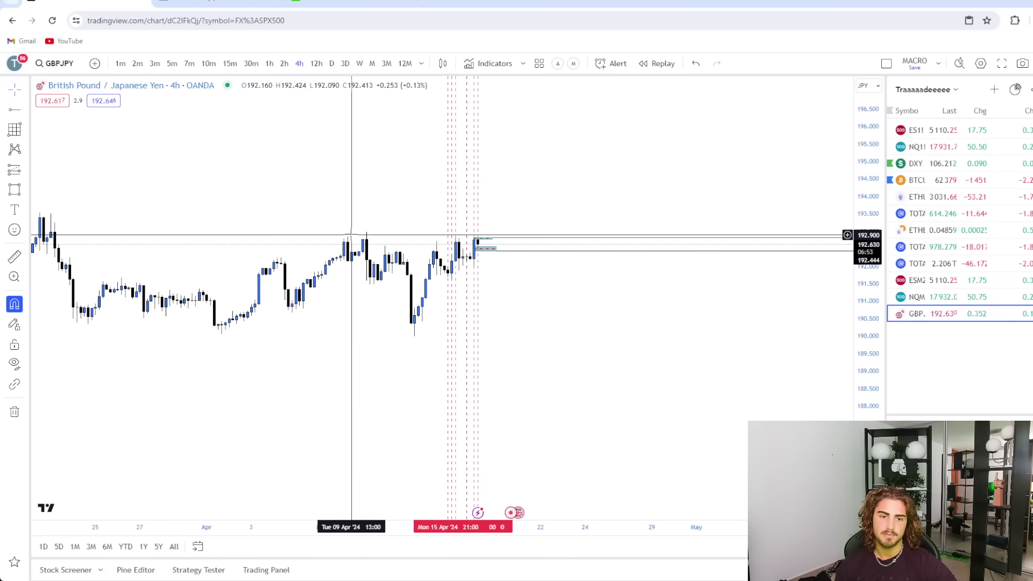
pyautogui.hscroll(-5, 687, 320)
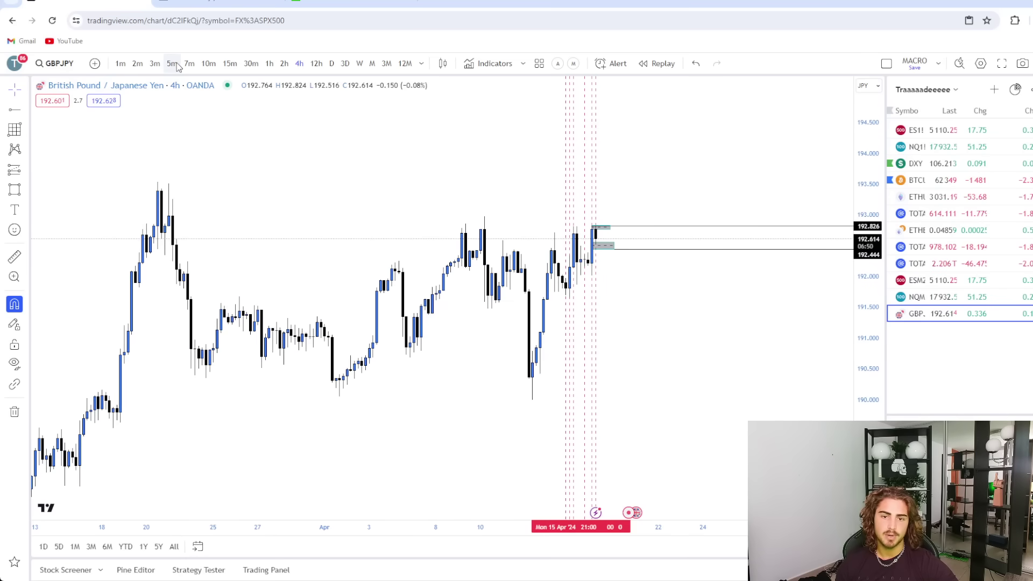
# Switch to the 1-hour timeframe and examine the 15 to 17 April highs and lows relative to the zones
pyautogui.click(269, 63)
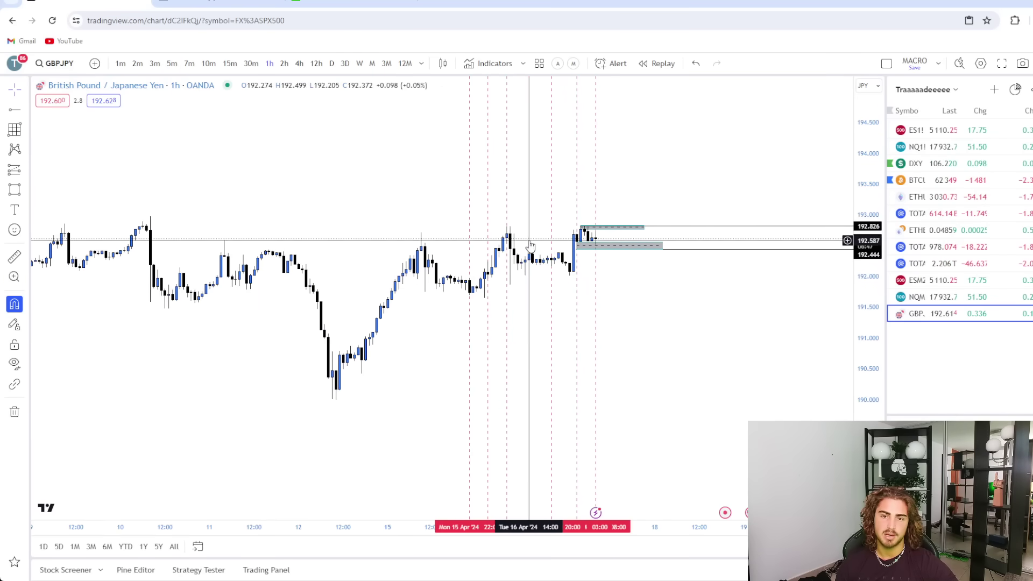
pyautogui.moveTo(868, 396); pyautogui.dragTo(868, 140)
pyautogui.moveTo(754, 167); pyautogui.dragTo(752, 226)
pyautogui.scroll(5, 692, 383)
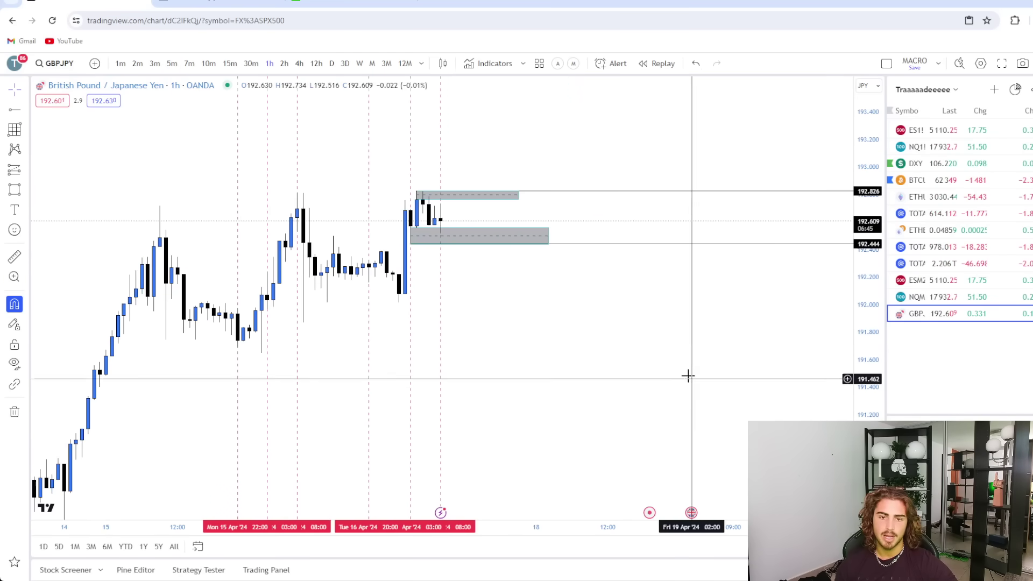
pyautogui.moveTo(368, 321); pyautogui.dragTo(429, 353)
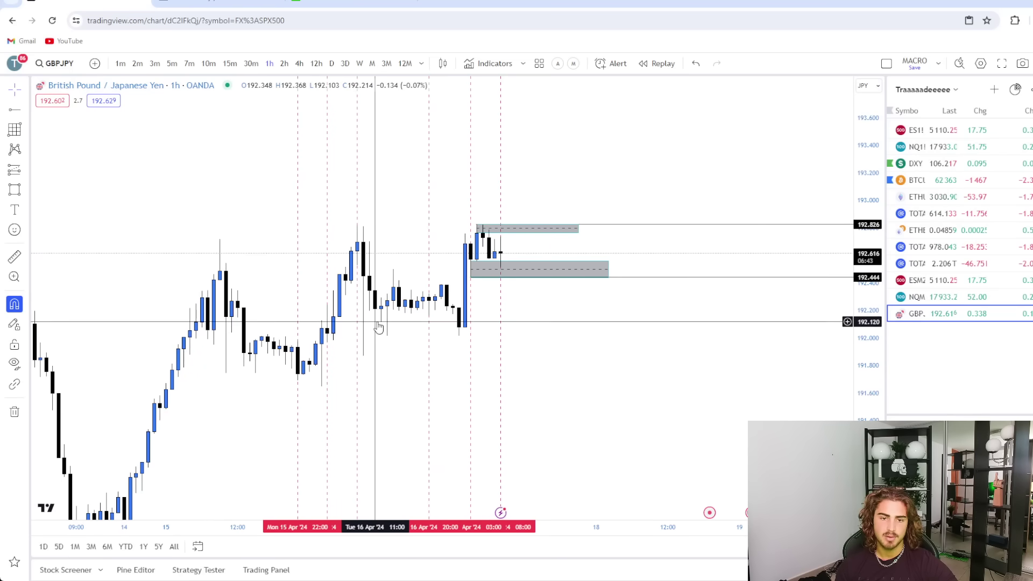
pyautogui.moveTo(605, 299); pyautogui.dragTo(668, 348)
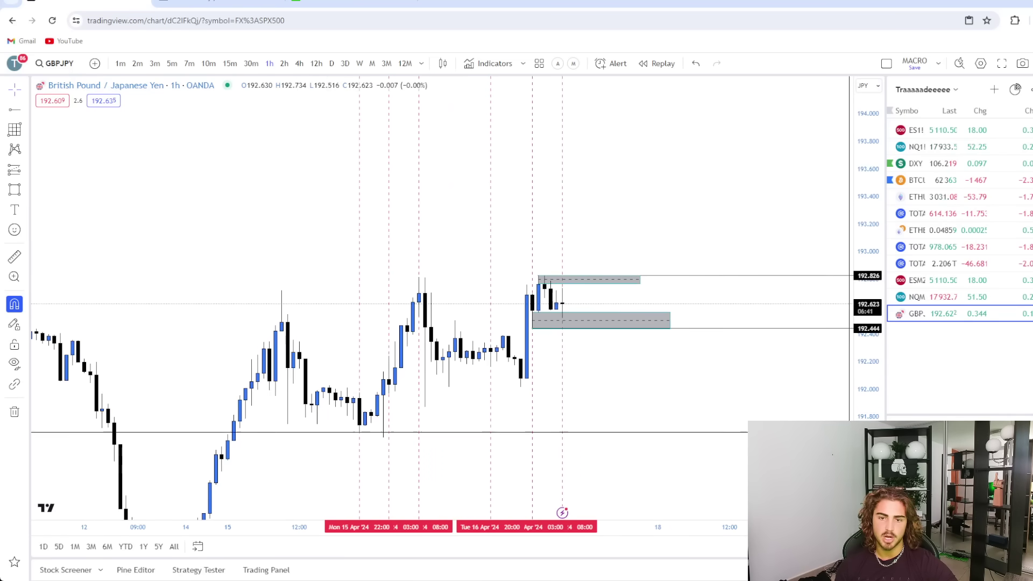
pyautogui.moveTo(867, 428); pyautogui.dragTo(867, 258)
pyautogui.moveTo(736, 288); pyautogui.dragTo(692, 242)
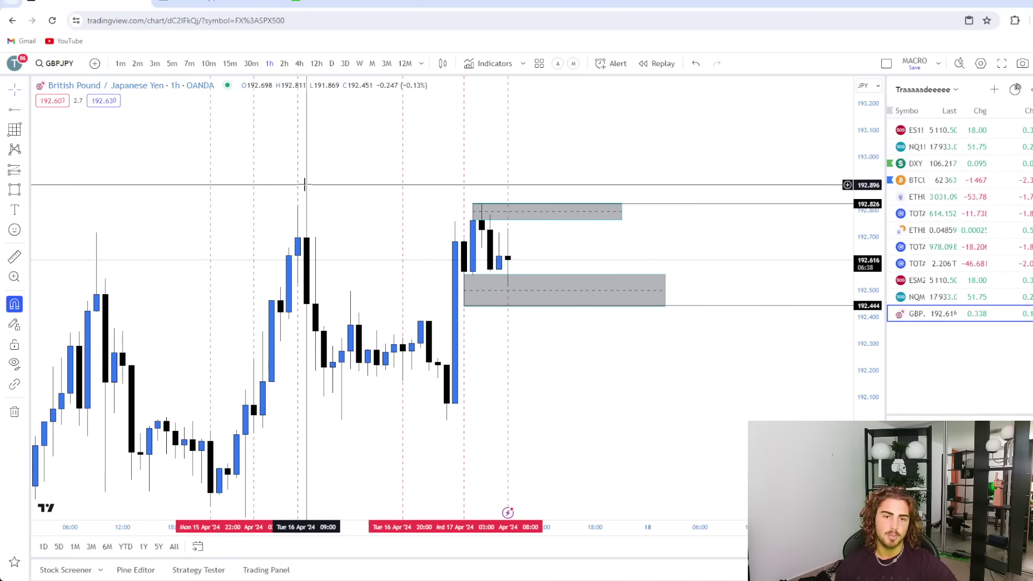
# Return the chart to the 5-minute timeframe and frame both zones with the 17 April London and New York session lines
pyautogui.click(172, 64)
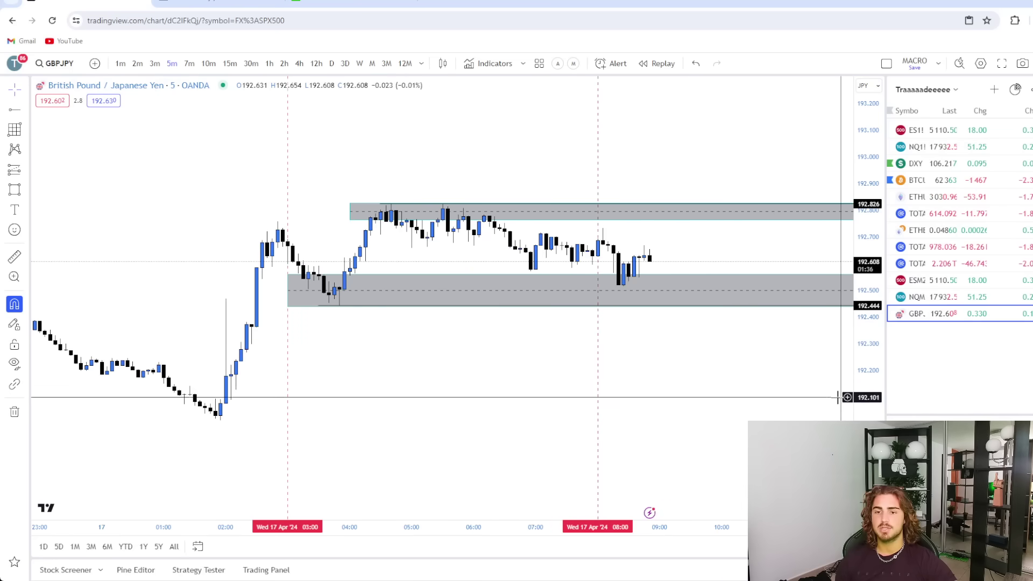
pyautogui.moveTo(861, 404); pyautogui.dragTo(859, 234)
pyautogui.moveTo(737, 203); pyautogui.dragTo(652, 202)
pyautogui.scroll(-3, 655, 200)
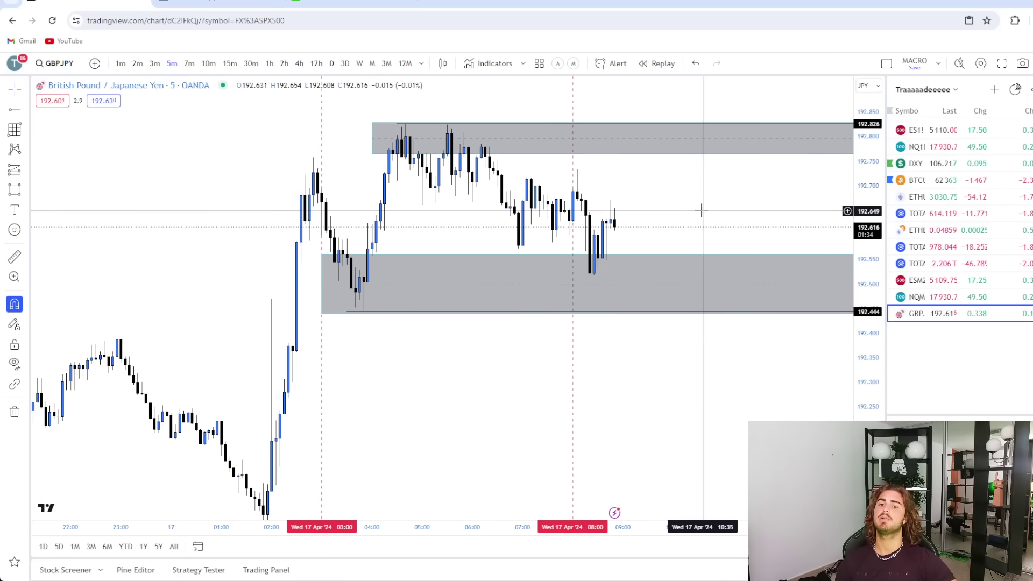
pyautogui.scroll(-5, 752, 198)
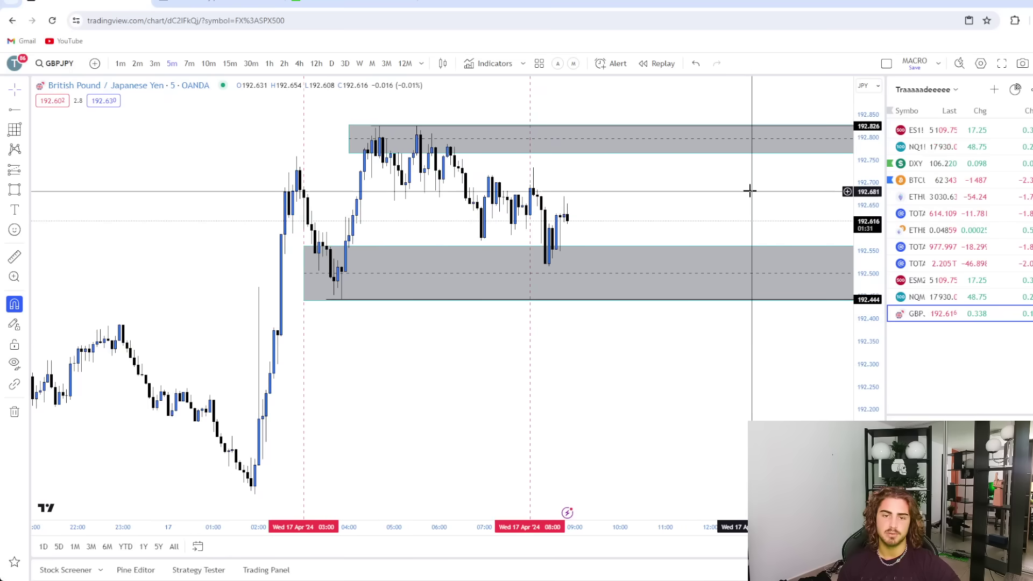
pyautogui.moveTo(659, 194); pyautogui.dragTo(601, 238)
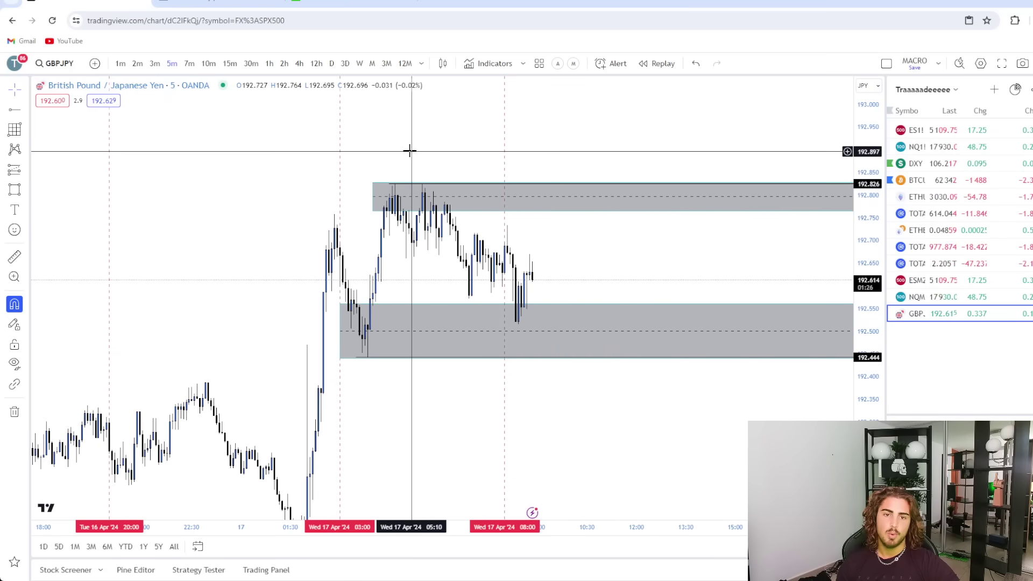
pyautogui.moveTo(614, 146); pyautogui.dragTo(602, 148)
# Draw a wavy freehand brush stroke along the upper zone, and undo it
pyautogui.click(24, 187)
pyautogui.click(55, 189)
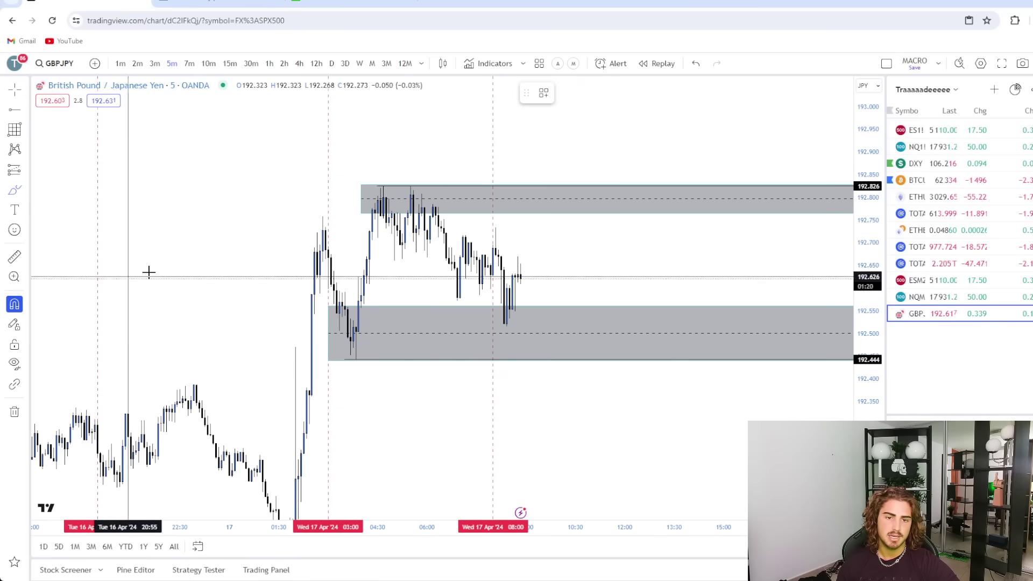
pyautogui.moveTo(369, 211)
pyautogui.mouseDown()
pyautogui.moveTo(427, 188)
pyautogui.moveTo(505, 210)
pyautogui.moveTo(605, 197)
pyautogui.moveTo(737, 208)
pyautogui.mouseUp()
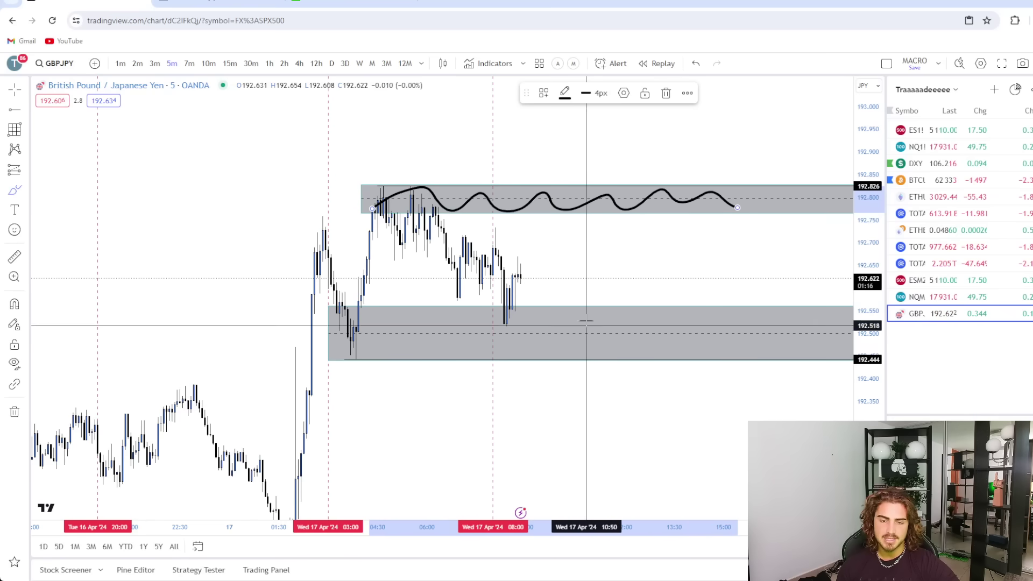
pyautogui.hotkey('ctrl', 'z')
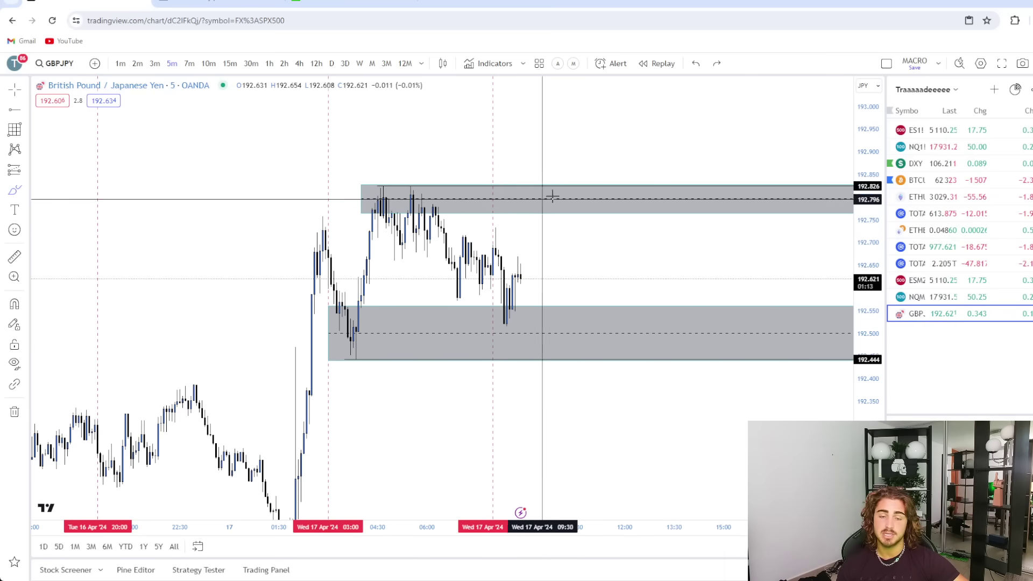
# Examine the 5-minute price action between the London zones and around the 17 April session lines
pyautogui.click(13, 96)
pyautogui.moveTo(395, 136)
pyautogui.mouseDown()
pyautogui.moveTo(419, 143)
pyautogui.moveTo(390, 134)
pyautogui.mouseUp()
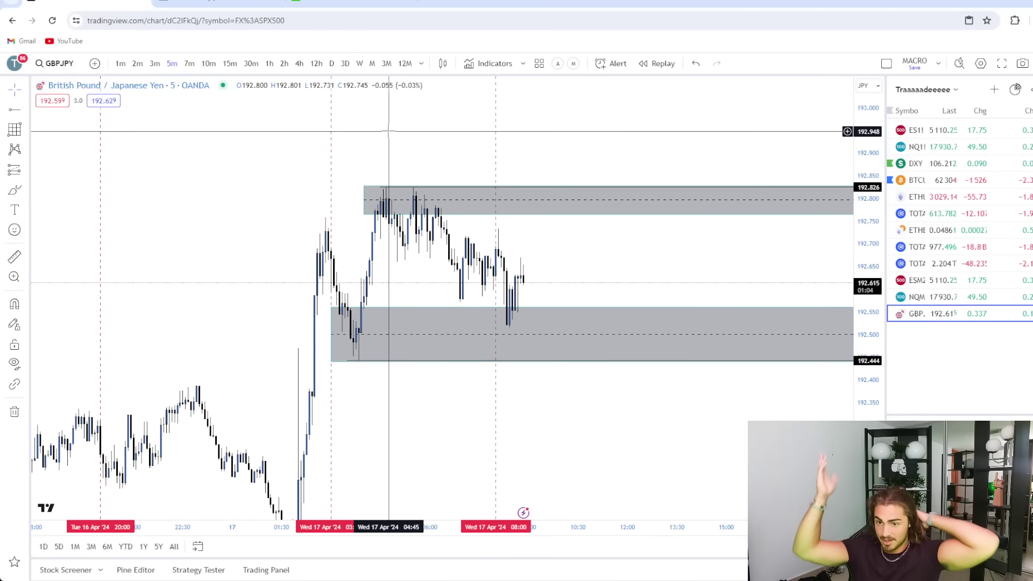
pyautogui.moveTo(617, 258); pyautogui.dragTo(597, 248)
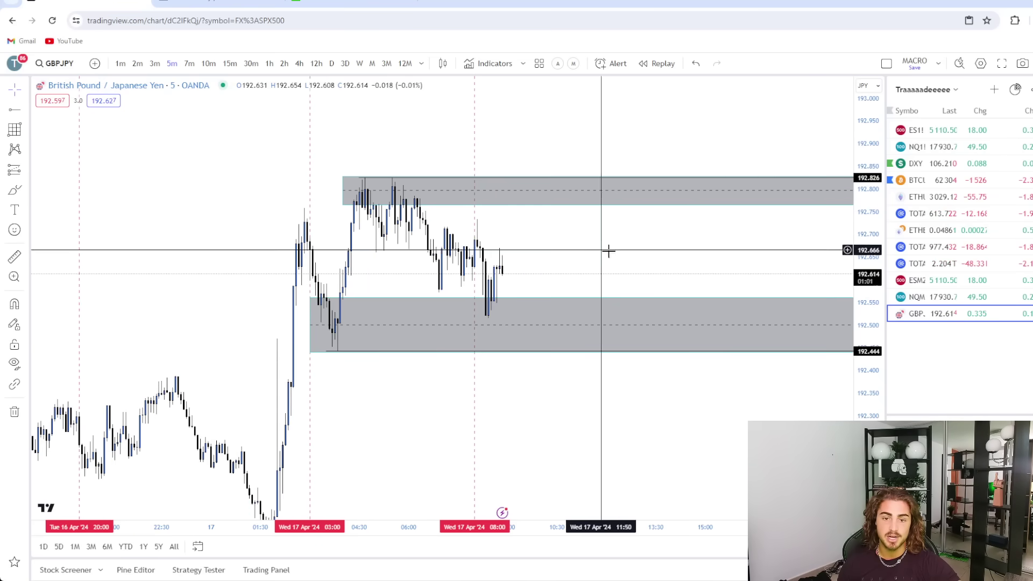
pyautogui.moveTo(866, 371); pyautogui.dragTo(866, 339)
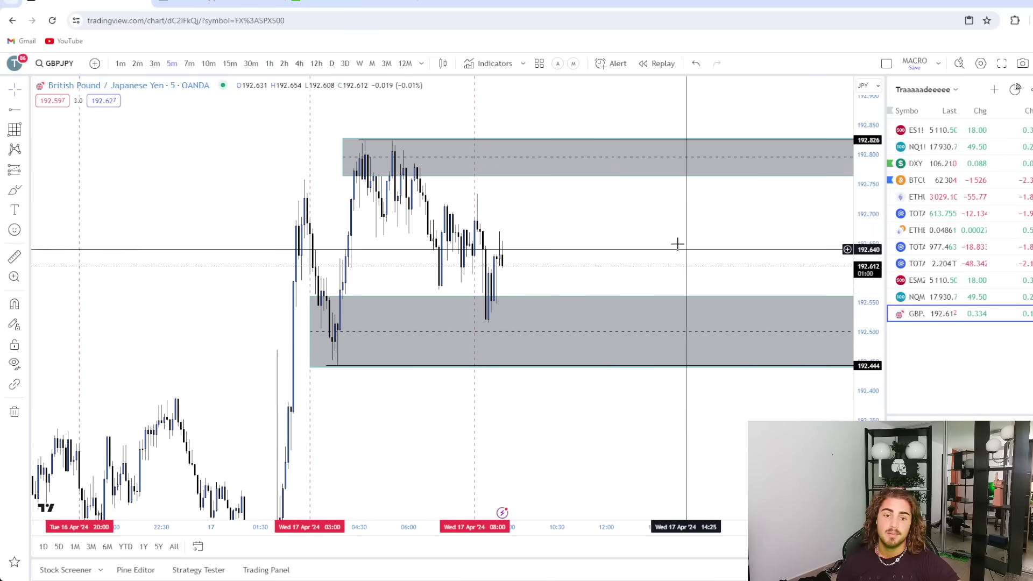
# Switch to the 1-hour timeframe and compare the 16 and 17 April swings with the London zones
pyautogui.click(271, 69)
pyautogui.scroll(9, 641, 292)
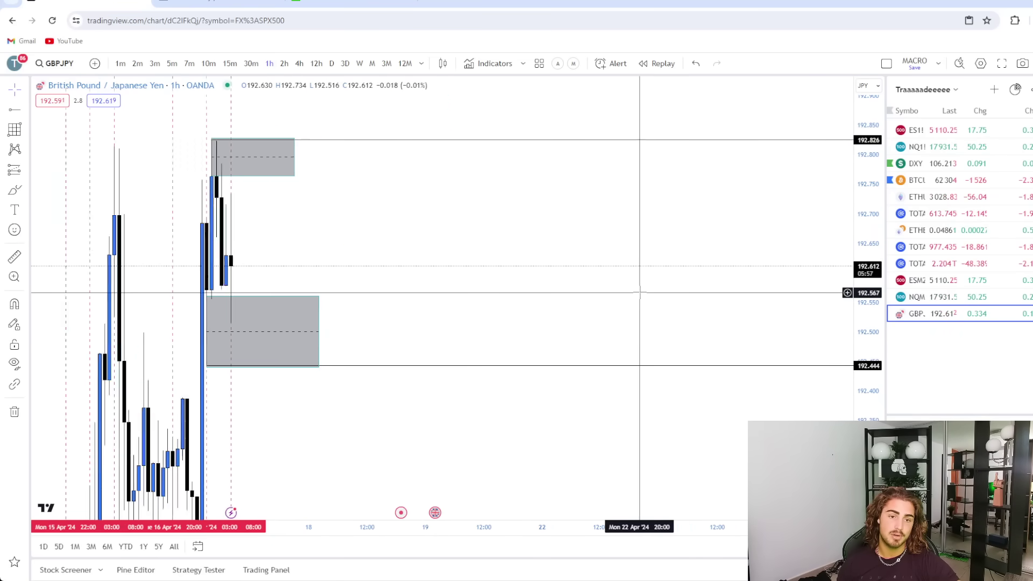
pyautogui.moveTo(286, 240); pyautogui.dragTo(566, 207)
pyautogui.moveTo(868, 171); pyautogui.dragTo(867, 341)
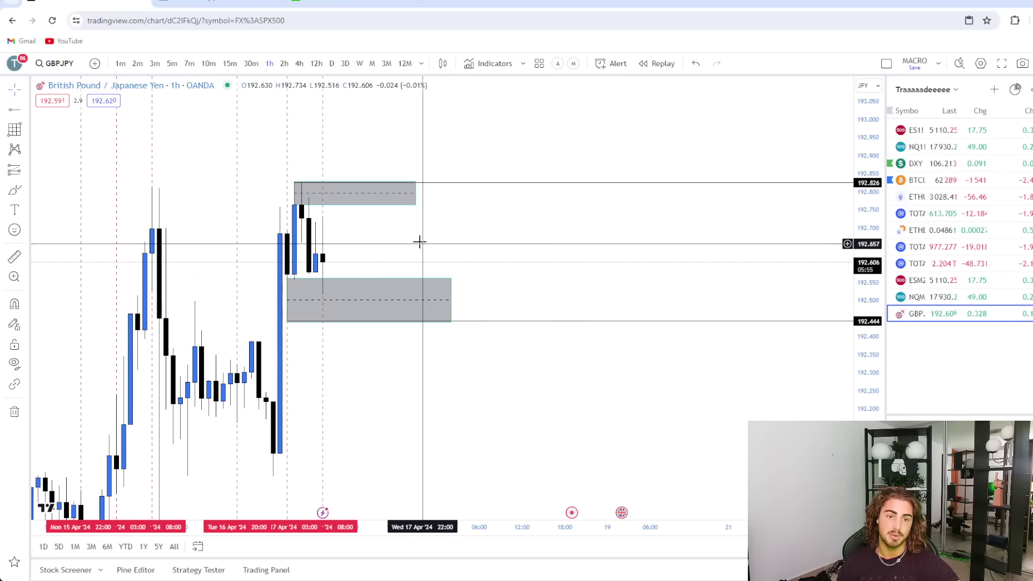
pyautogui.moveTo(342, 210); pyautogui.dragTo(503, 215)
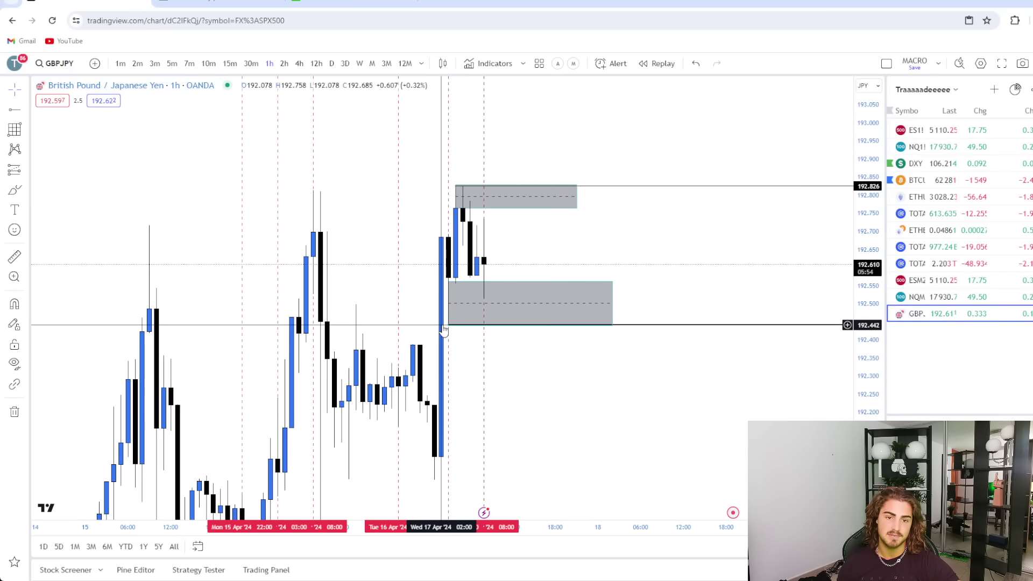
# Return the chart to the 5-minute timeframe and frame the move from 16 April 20:00 into both zones
pyautogui.click(171, 63)
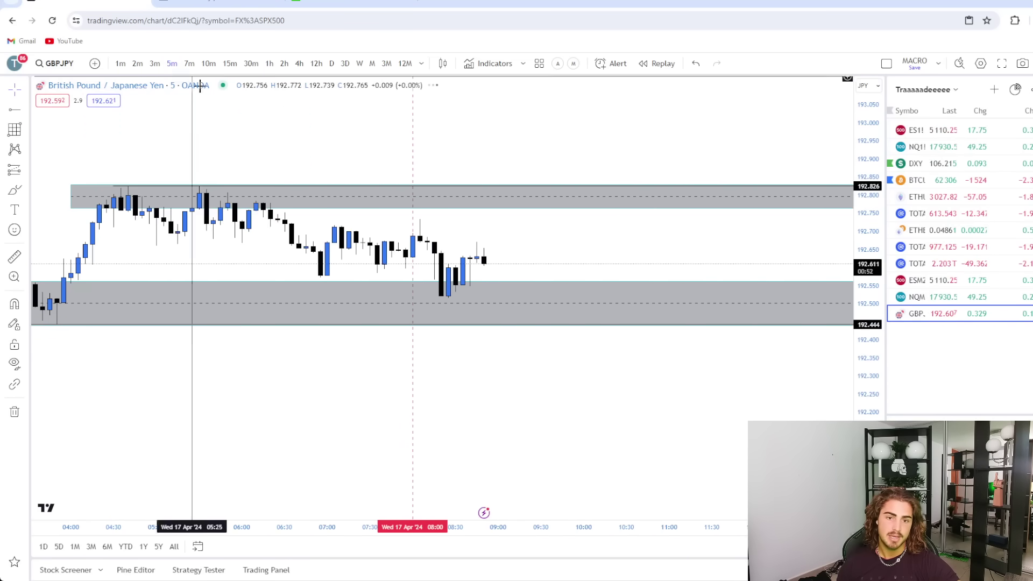
pyautogui.scroll(-3, 656, 269)
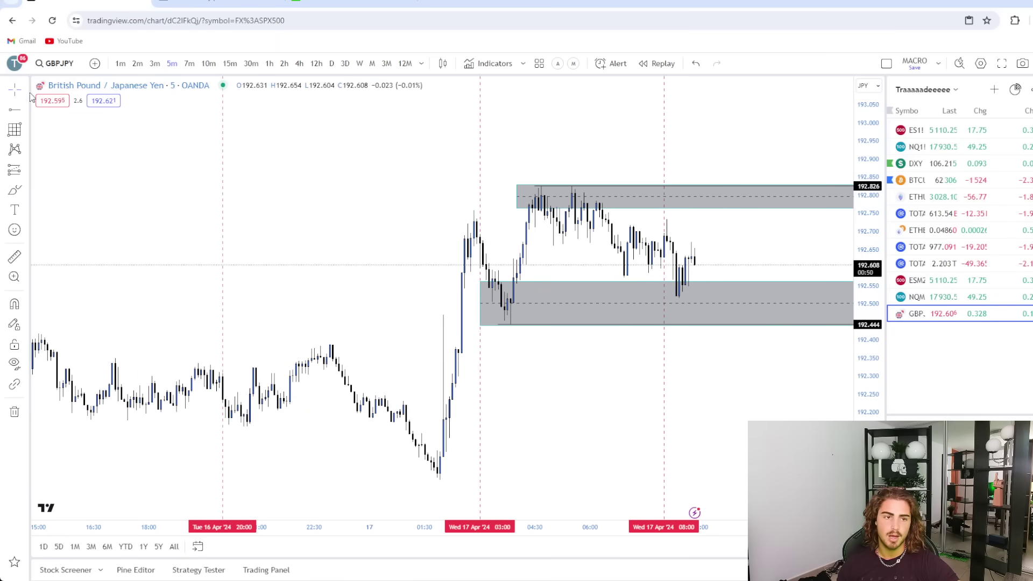
pyautogui.click(358, 193)
pyautogui.moveTo(589, 372); pyautogui.dragTo(572, 322)
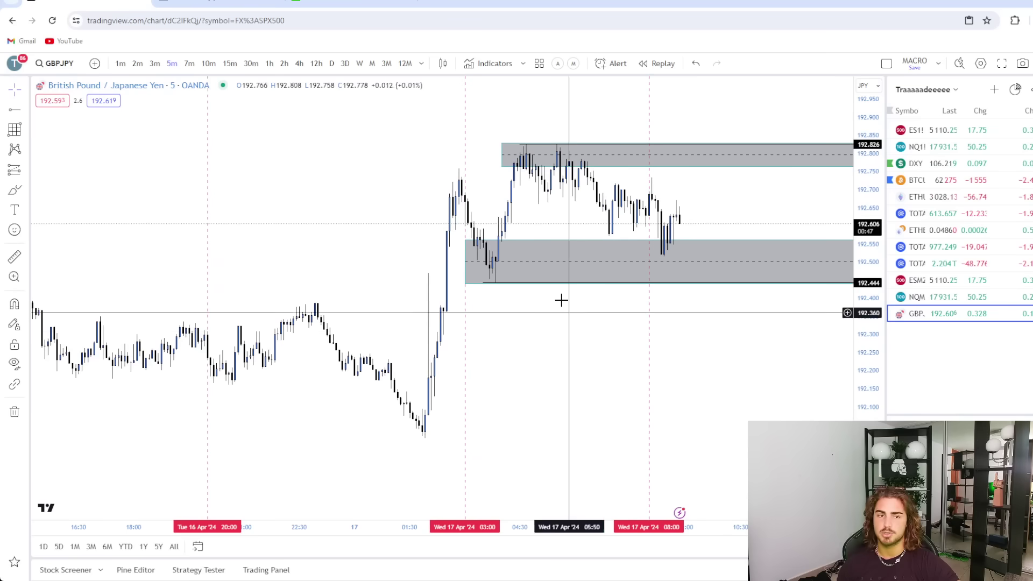
# Switch to the 30-minute timeframe and frame the 16 and 17 April highs and lows together with both zones
pyautogui.click(251, 63)
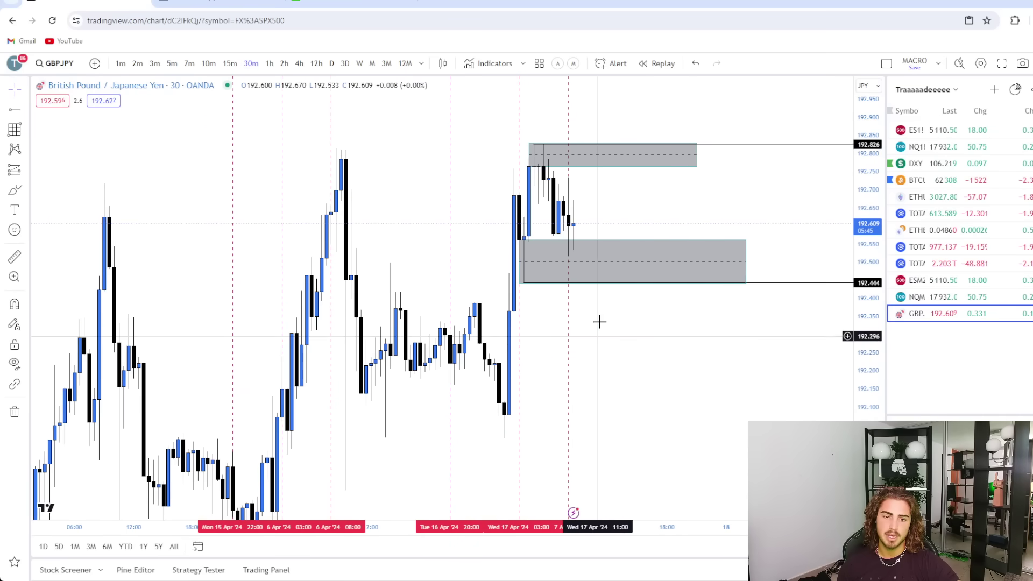
pyautogui.scroll(4, 682, 361)
pyautogui.moveTo(639, 300); pyautogui.dragTo(682, 323)
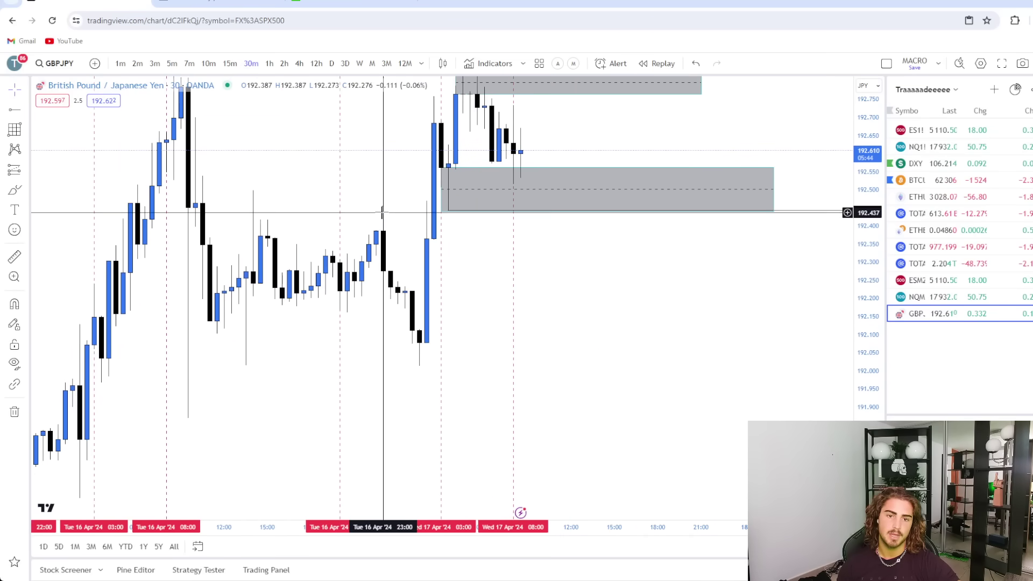
pyautogui.moveTo(616, 294); pyautogui.dragTo(710, 323)
pyautogui.moveTo(699, 280); pyautogui.dragTo(694, 356)
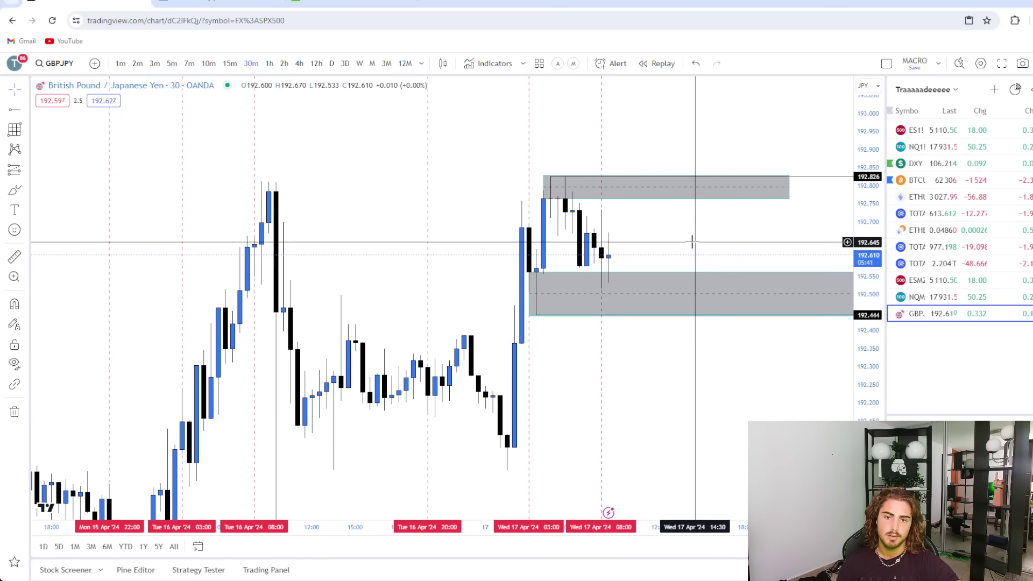
pyautogui.moveTo(658, 210); pyautogui.dragTo(596, 216)
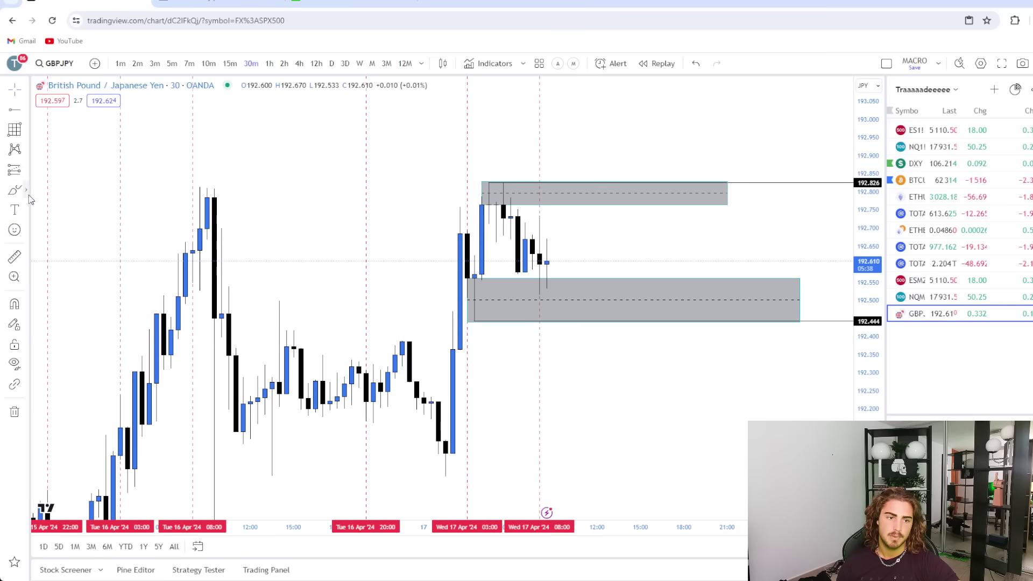
# Draw a rectangle zone over the 17 April swing low, starting at 00:30 and extending past the current candles
pyautogui.click(26, 194)
pyautogui.click(99, 359)
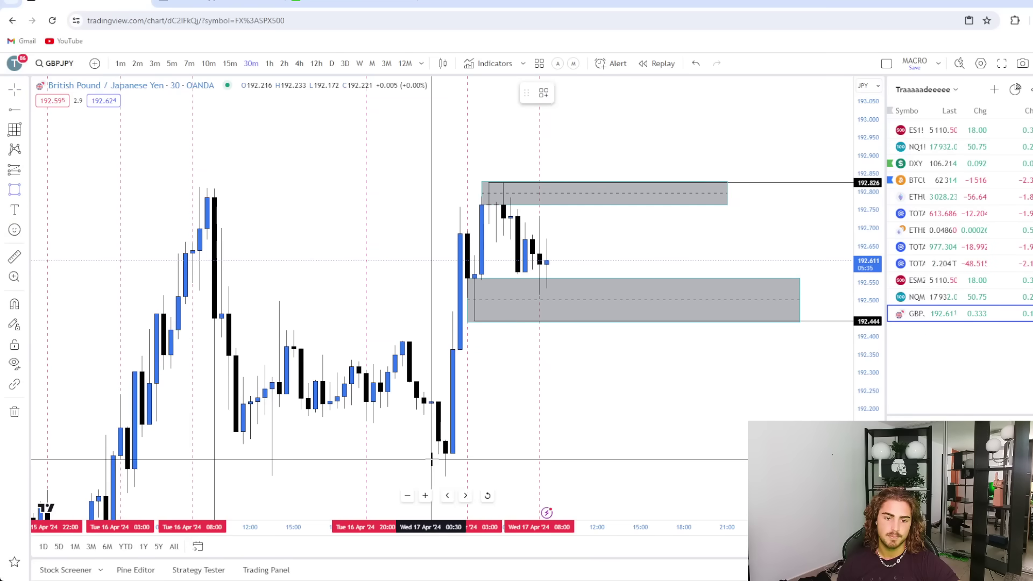
pyautogui.moveTo(431, 453); pyautogui.dragTo(742, 479)
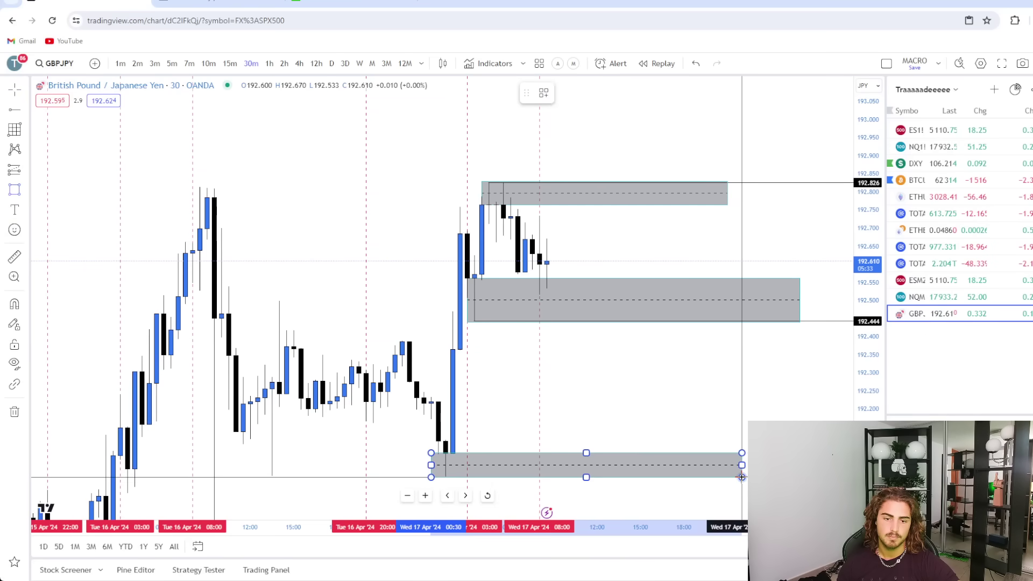
pyautogui.click(85, 247)
# Draw a rectangle zone over the first 17 April high, from 192.686 to 192.754, starting at 01:30
pyautogui.click(13, 190)
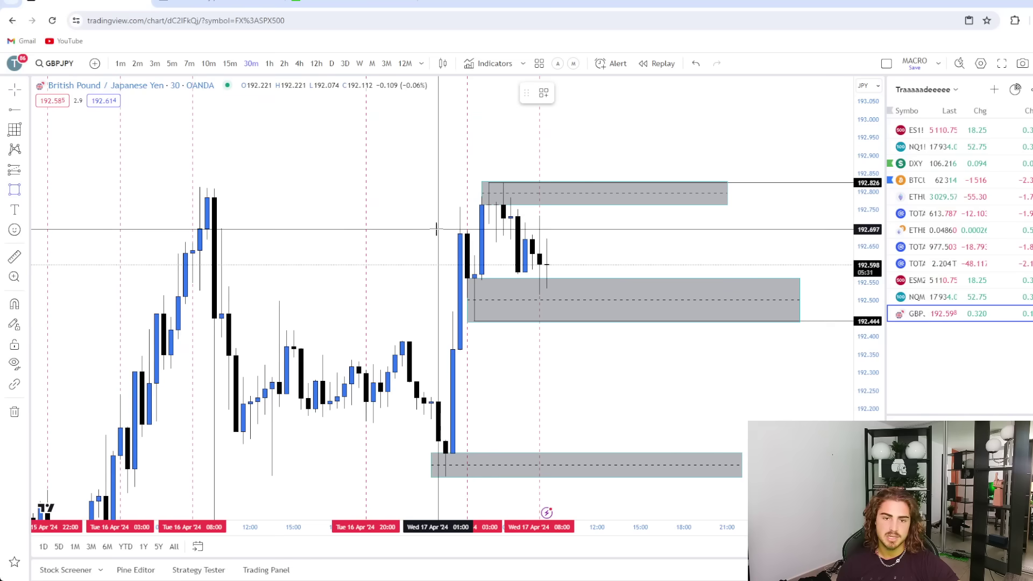
pyautogui.moveTo(445, 233); pyautogui.dragTo(699, 208)
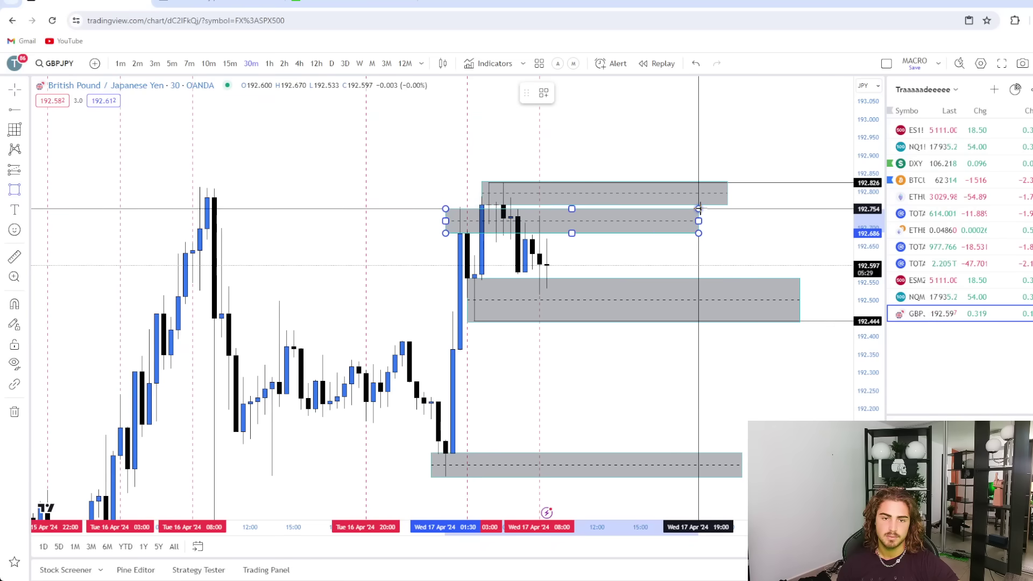
pyautogui.click(737, 235)
pyautogui.moveTo(731, 248); pyautogui.dragTo(737, 198)
# Draw rectangle zones over the 16 April low from 192.138 at 10:30 and the 16 April 08:30 high from 192.784 to 192.814
pyautogui.click(15, 193)
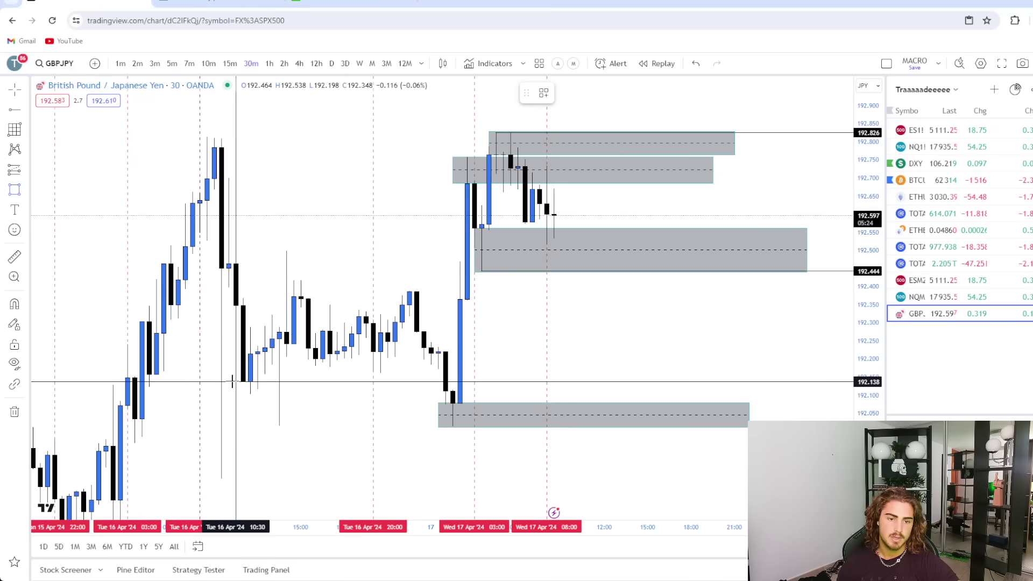
pyautogui.moveTo(236, 381); pyautogui.dragTo(706, 426)
pyautogui.click(683, 330)
pyautogui.moveTo(656, 338); pyautogui.dragTo(695, 319)
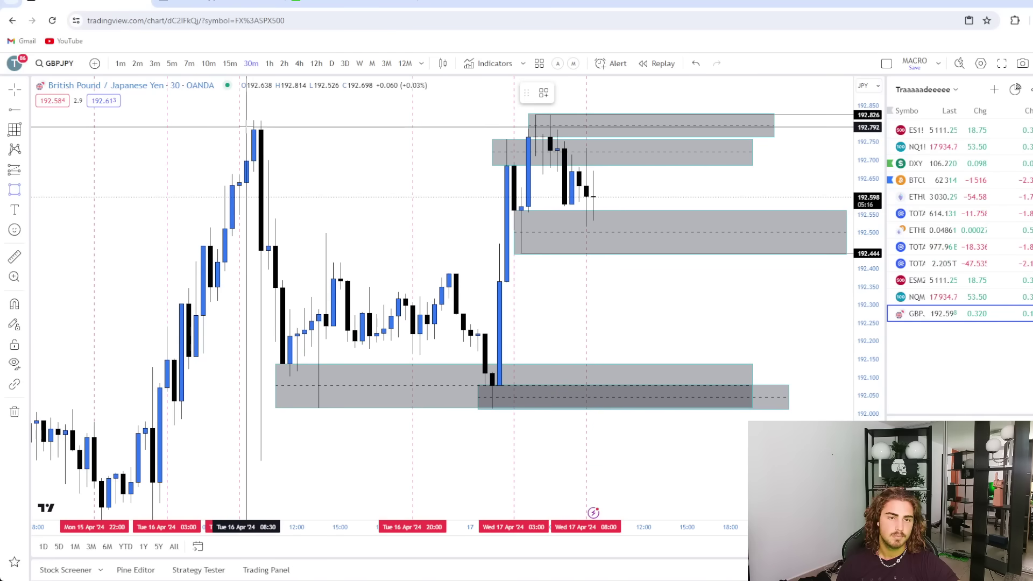
pyautogui.moveTo(246, 130)
pyautogui.mouseDown()
pyautogui.moveTo(301, 120)
pyautogui.moveTo(739, 119)
pyautogui.mouseUp()
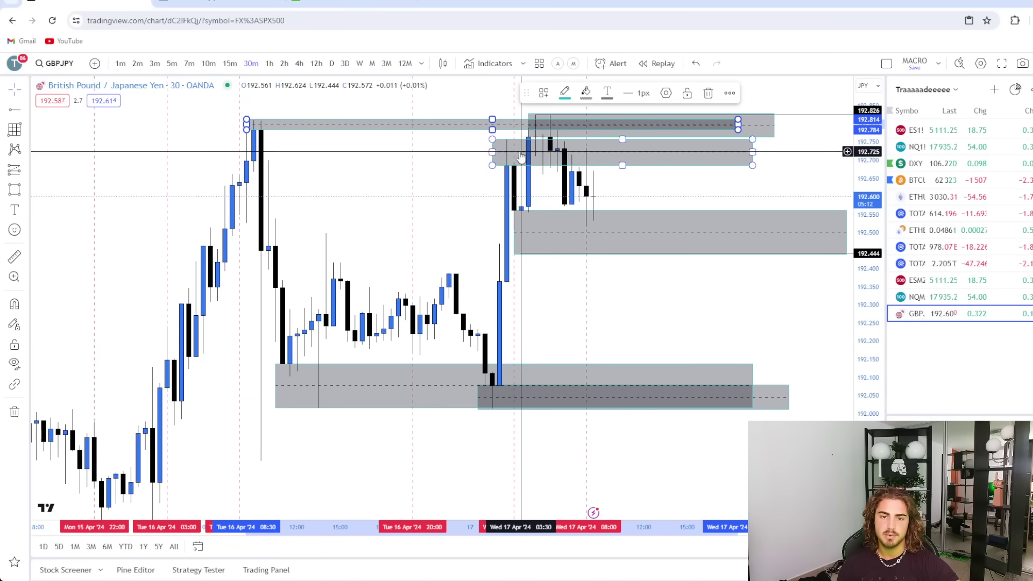
# Delete both London session zones, the 192.444 ray and the two rectangles drawn over the 17 April high and low
pyautogui.click(500, 156)
pyautogui.press('Delete')
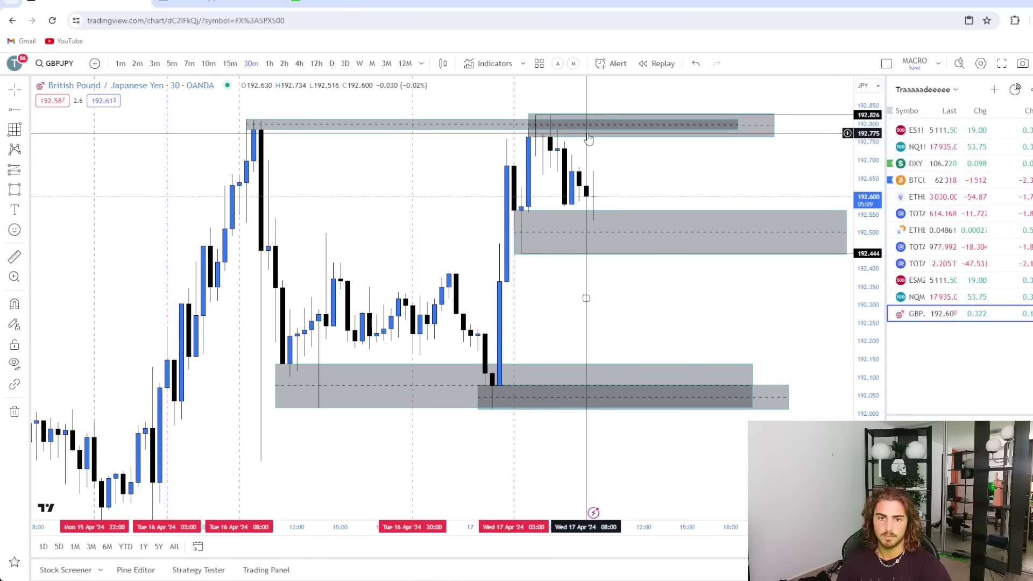
pyautogui.press('Delete')
pyautogui.press('Delete')
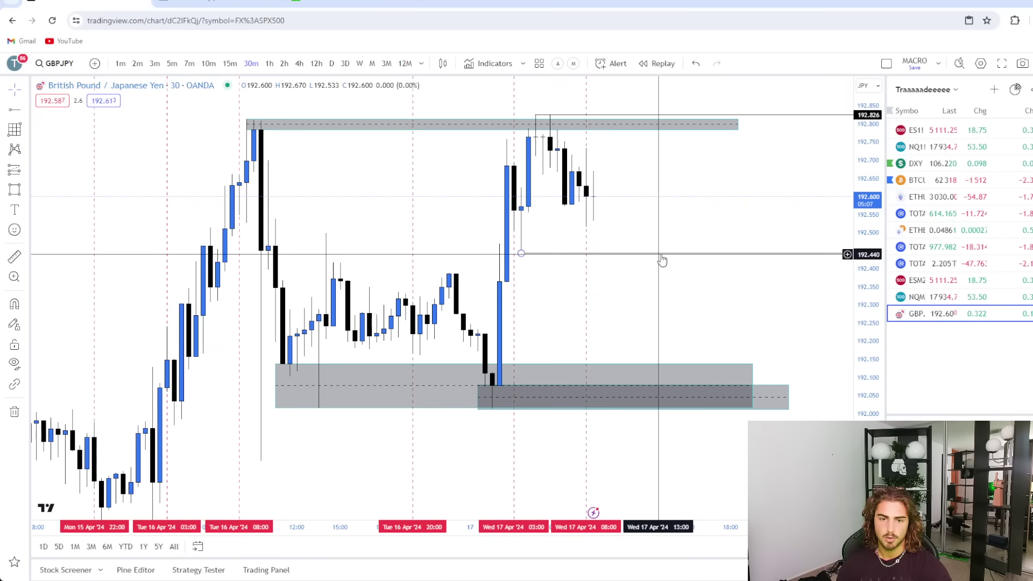
pyautogui.press('Delete')
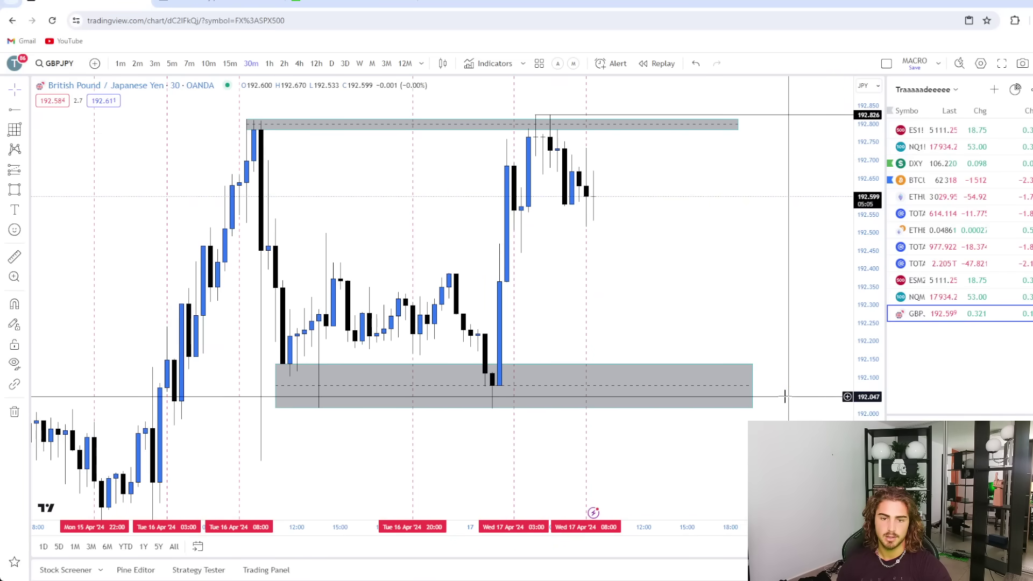
# Fine-tune the lower zone's bottom edge to match the 16 April wick low
pyautogui.hscroll(-3, 784, 299)
pyautogui.moveTo(382, 204); pyautogui.dragTo(434, 220)
pyautogui.moveTo(568, 262); pyautogui.dragTo(533, 221)
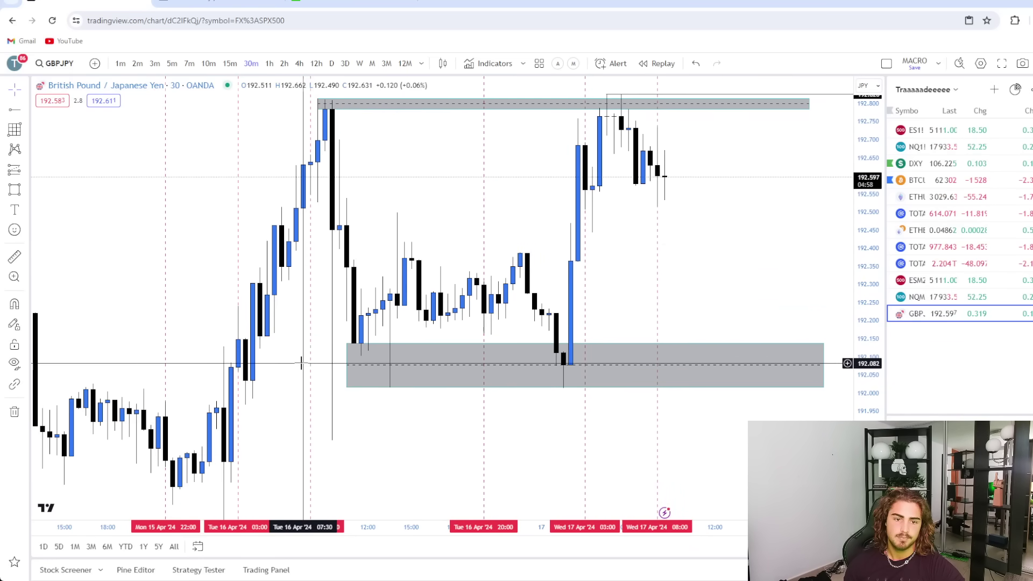
pyautogui.hscroll(3, 301, 345)
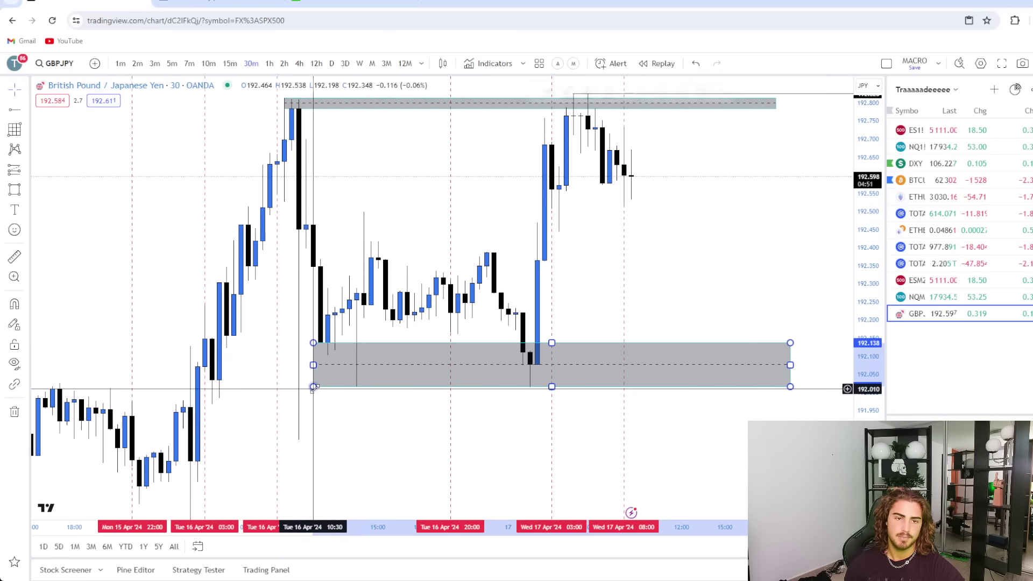
pyautogui.moveTo(314, 387)
pyautogui.mouseDown()
pyautogui.moveTo(300, 440)
pyautogui.moveTo(327, 387)
pyautogui.moveTo(313, 387)
pyautogui.mouseUp()
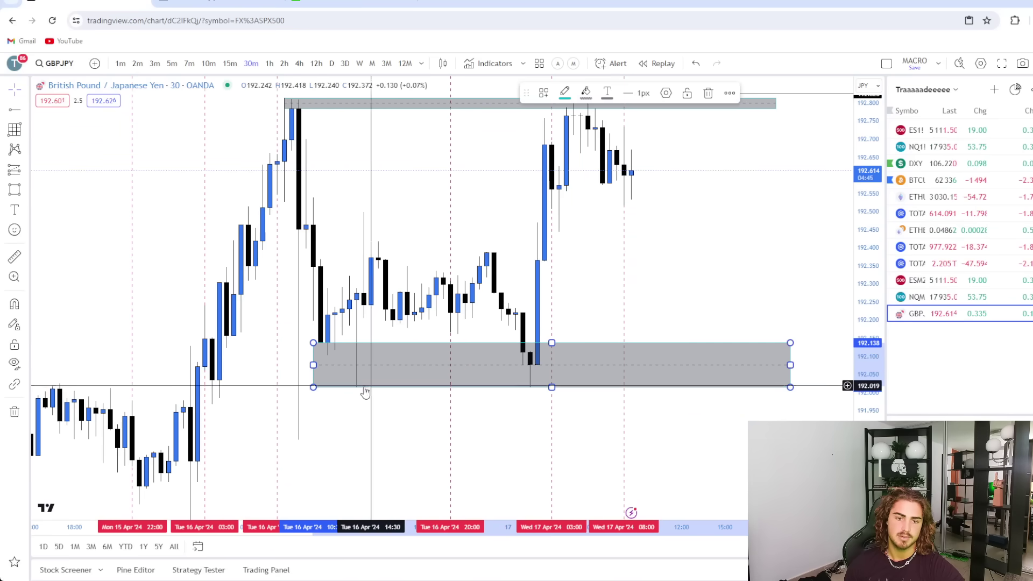
# Examine the 30-minute price action between the two remaining zones across the 16 and 17 April session lines
pyautogui.moveTo(345, 225); pyautogui.dragTo(386, 269)
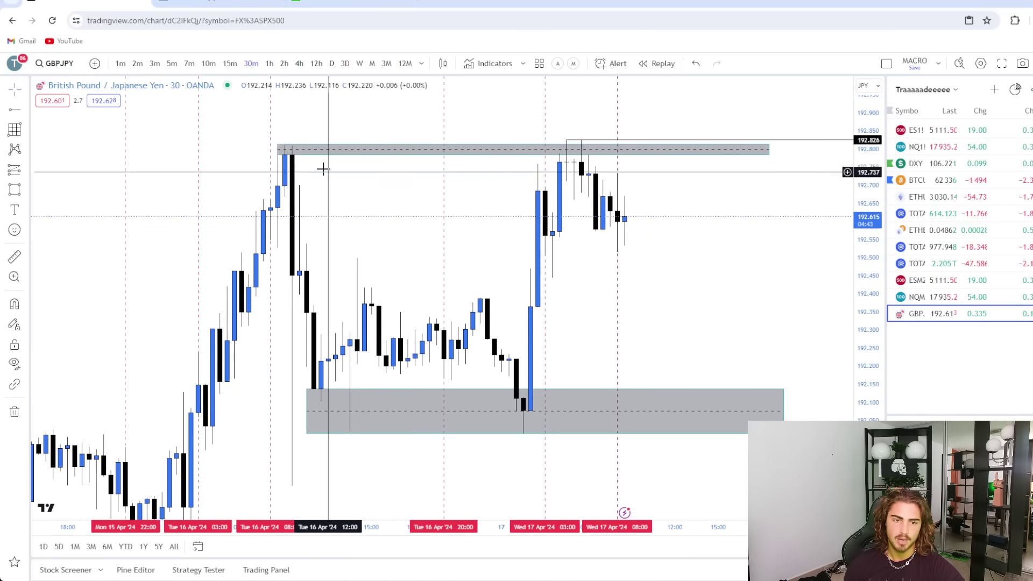
pyautogui.moveTo(372, 221); pyautogui.dragTo(358, 209)
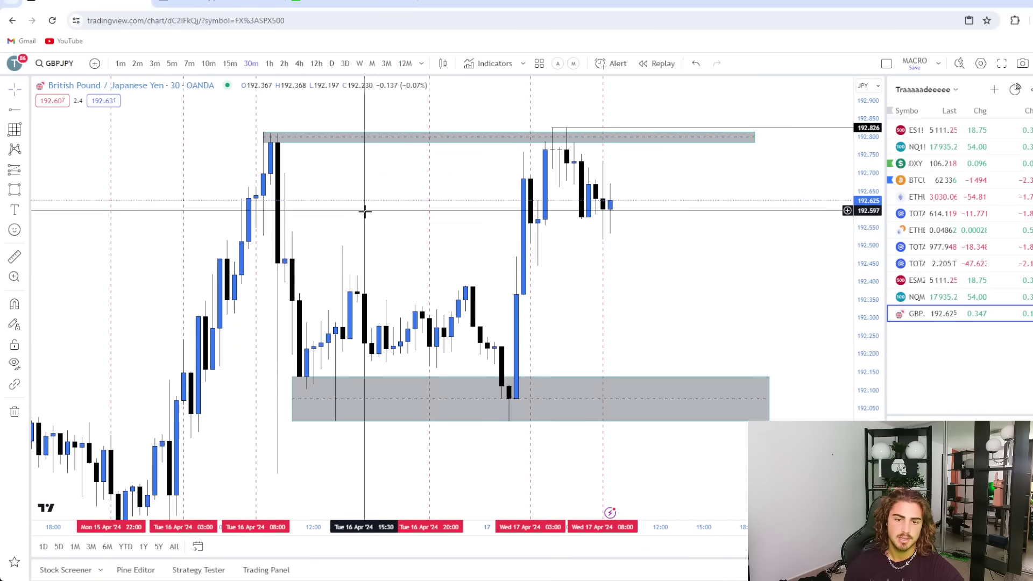
pyautogui.moveTo(465, 237); pyautogui.dragTo(450, 210)
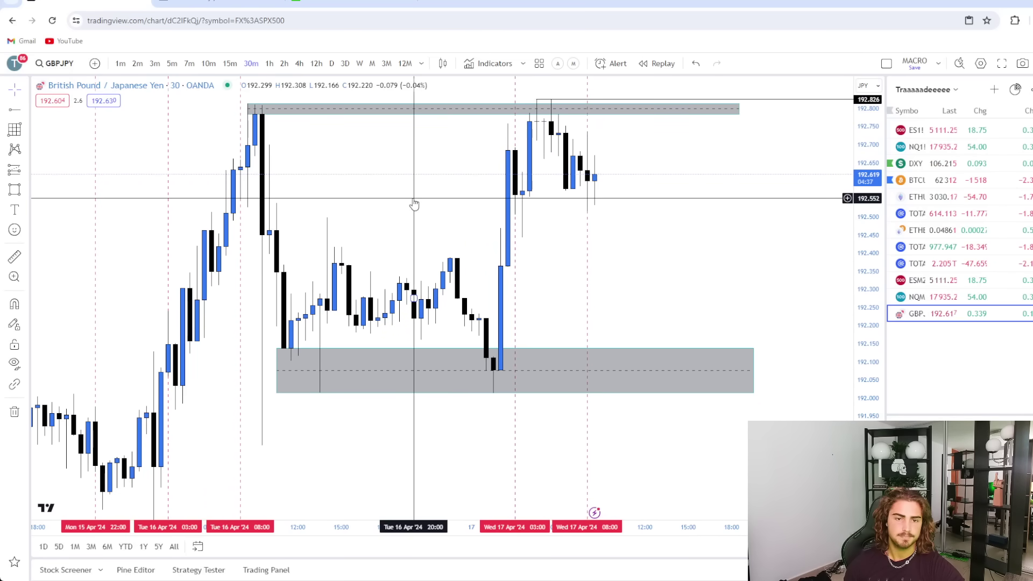
pyautogui.moveTo(443, 234); pyautogui.dragTo(429, 227)
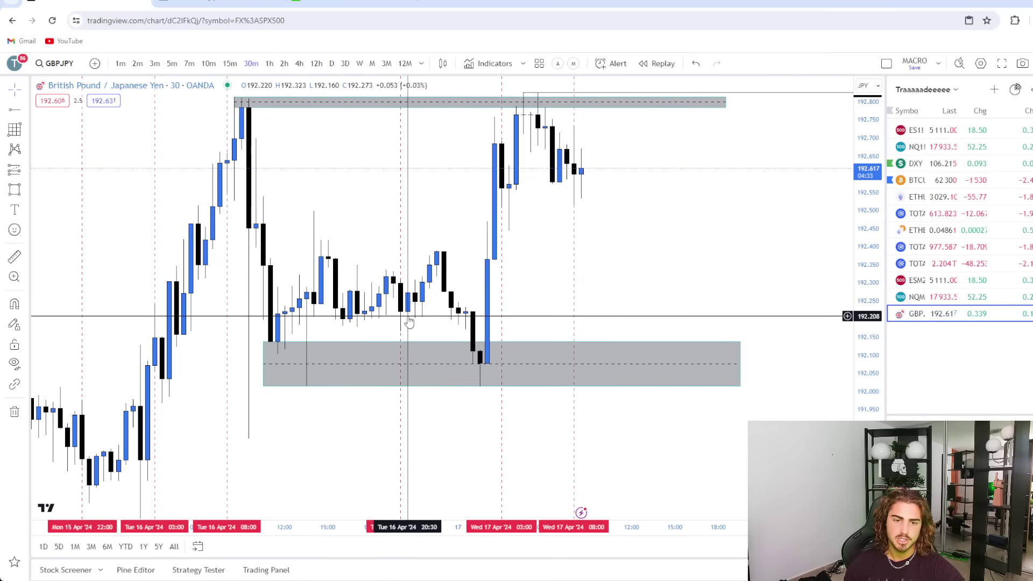
pyautogui.moveTo(457, 235); pyautogui.dragTo(451, 221)
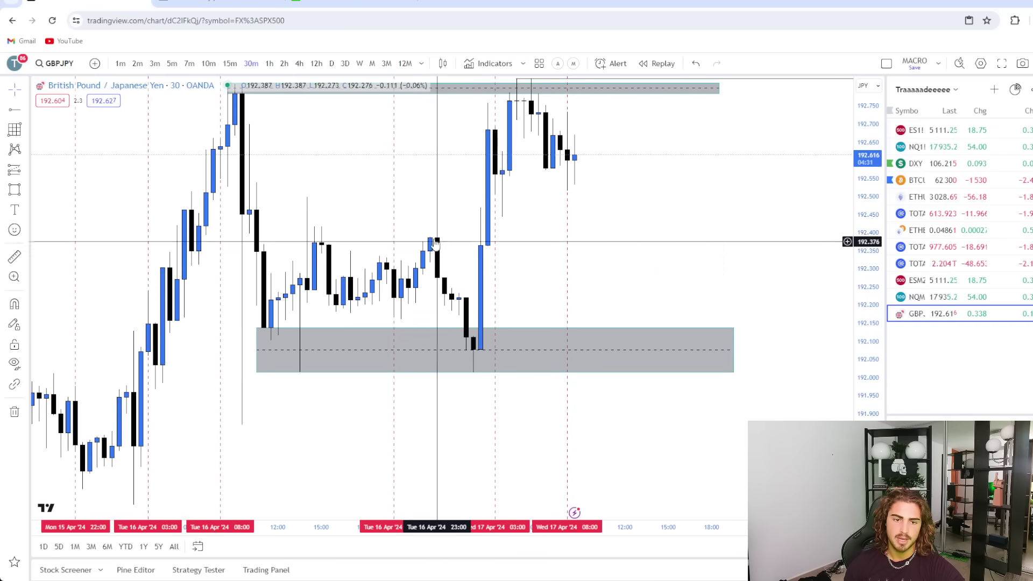
# Draw a horizontal ray from the tip of the long 16 April wick below the lower zone and align it to the wick's low
pyautogui.click(267, 332)
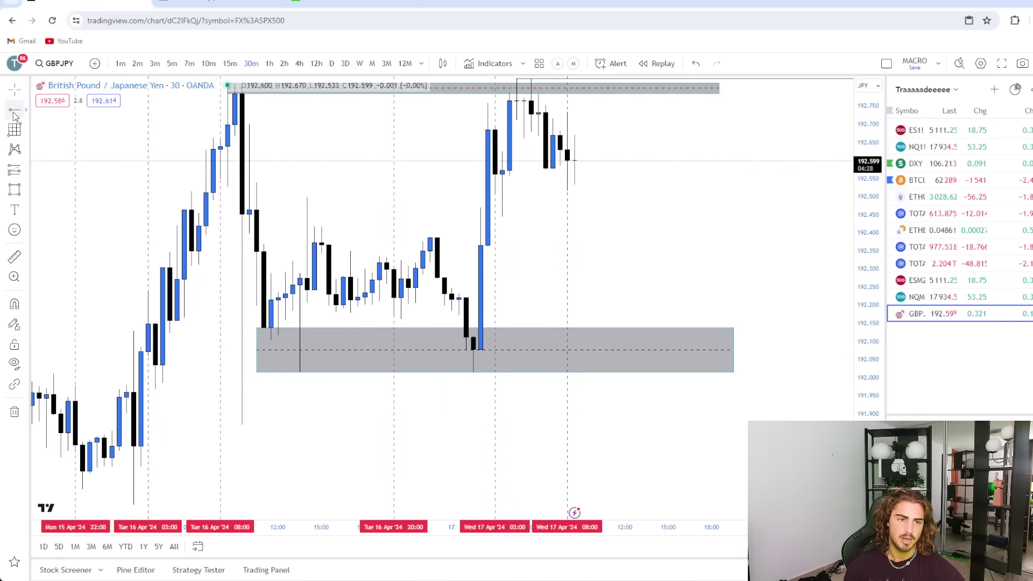
pyautogui.click(314, 414)
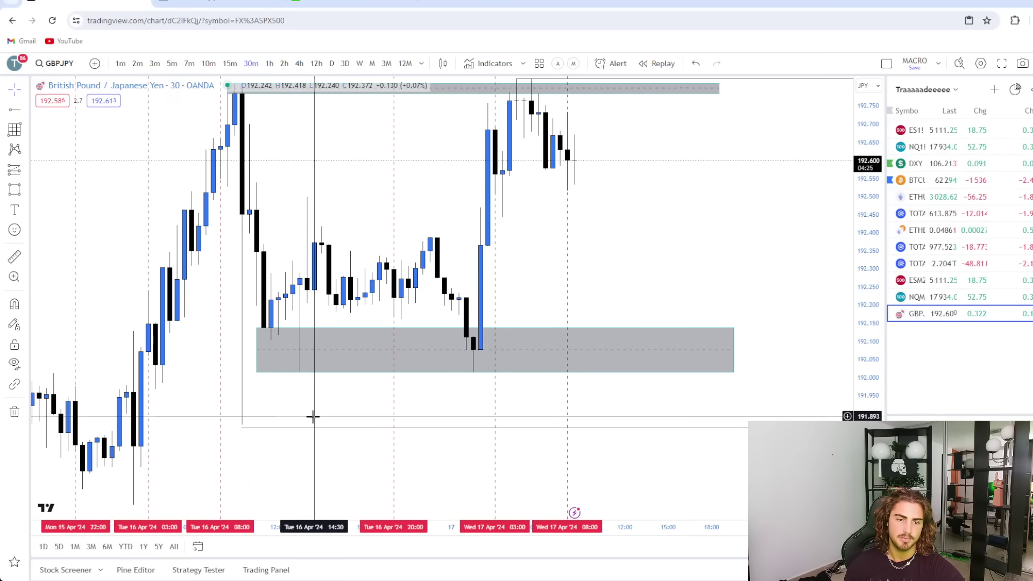
pyautogui.moveTo(258, 429); pyautogui.dragTo(251, 425)
pyautogui.click(235, 424)
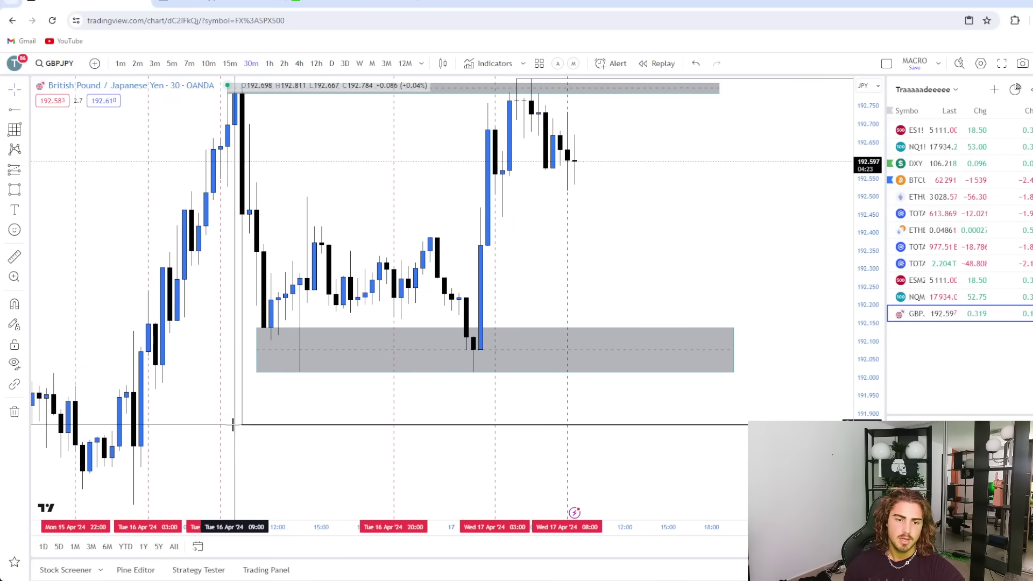
# Examine the lower zone's bottom edge against the 16 and 17 April wick lows on the 5-minute chart
pyautogui.click(172, 64)
pyautogui.scroll(-6, 563, 346)
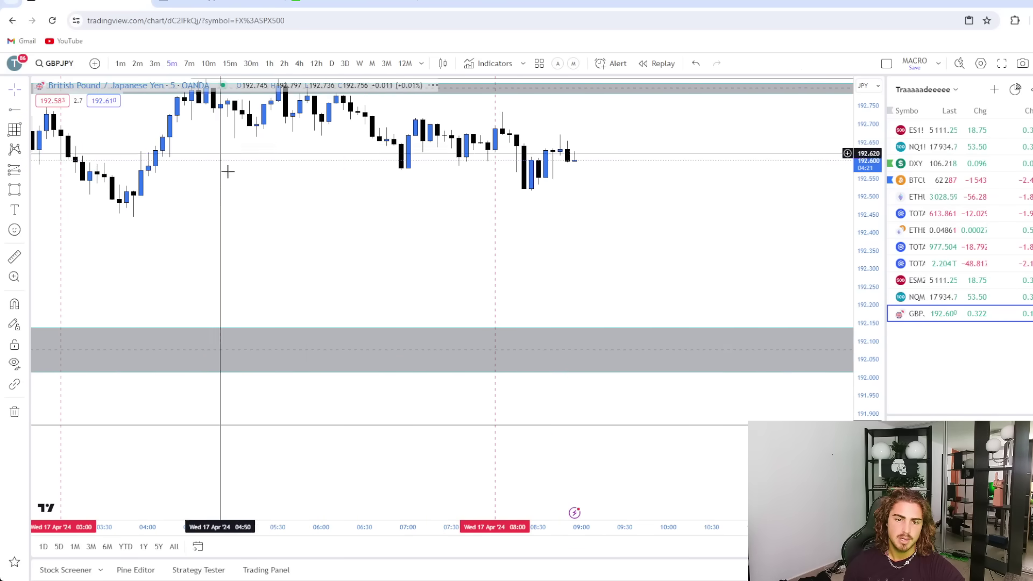
pyautogui.scroll(4, 560, 346)
pyautogui.moveTo(429, 296); pyautogui.dragTo(563, 274)
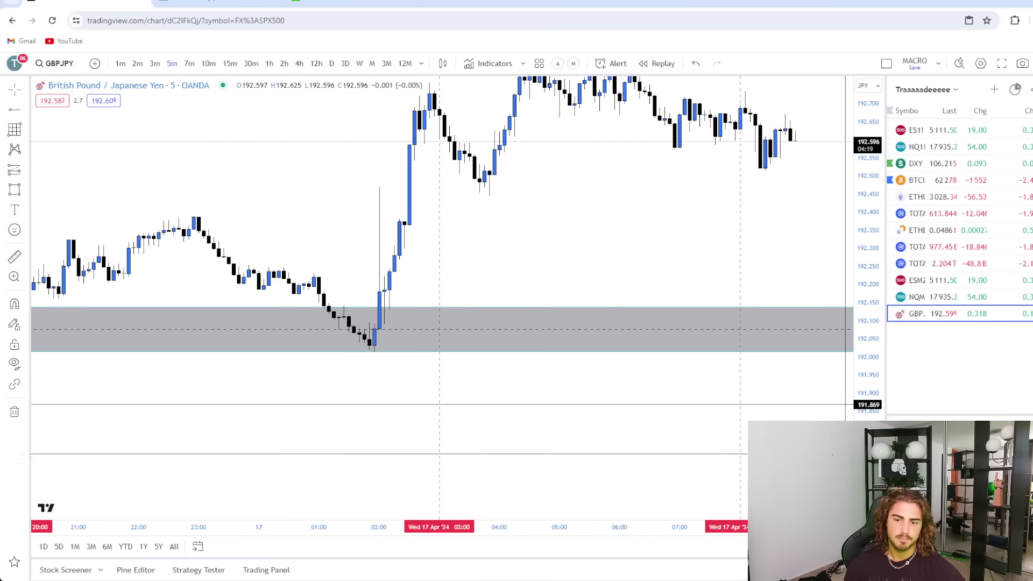
pyautogui.moveTo(868, 460); pyautogui.dragTo(866, 129)
pyautogui.scroll(-6, 644, 350)
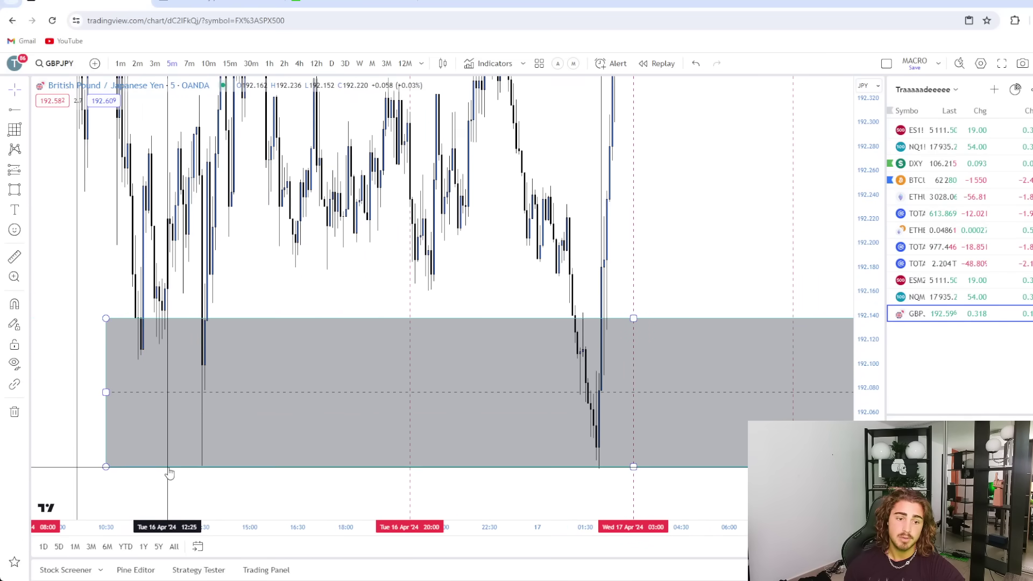
pyautogui.click(191, 467)
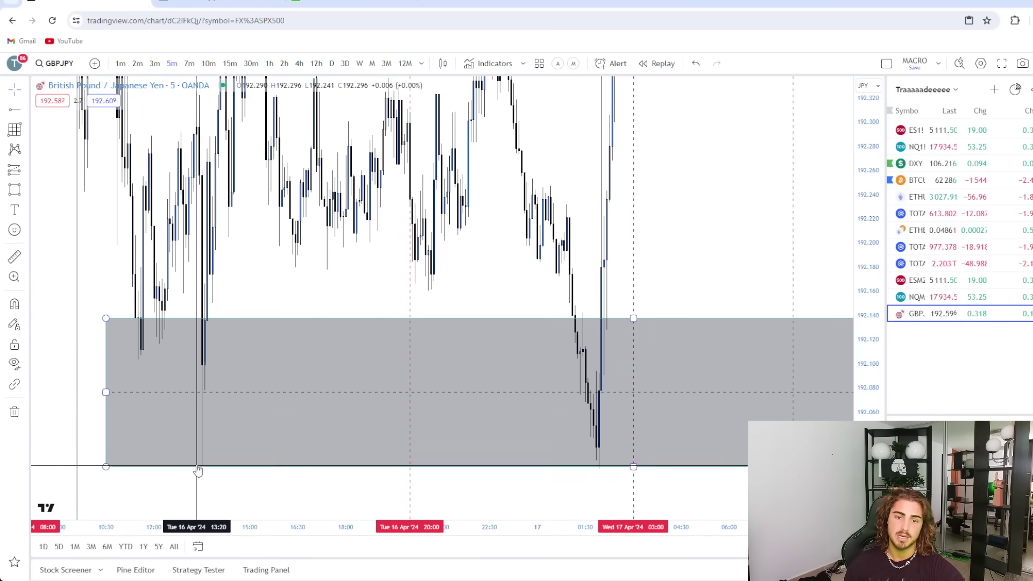
# Examine the 5-minute price action between the lower and upper zones around the 17 April session lines, and return to the 30-minute chart
pyautogui.scroll(10, 385, 415)
pyautogui.moveTo(479, 263); pyautogui.dragTo(593, 332)
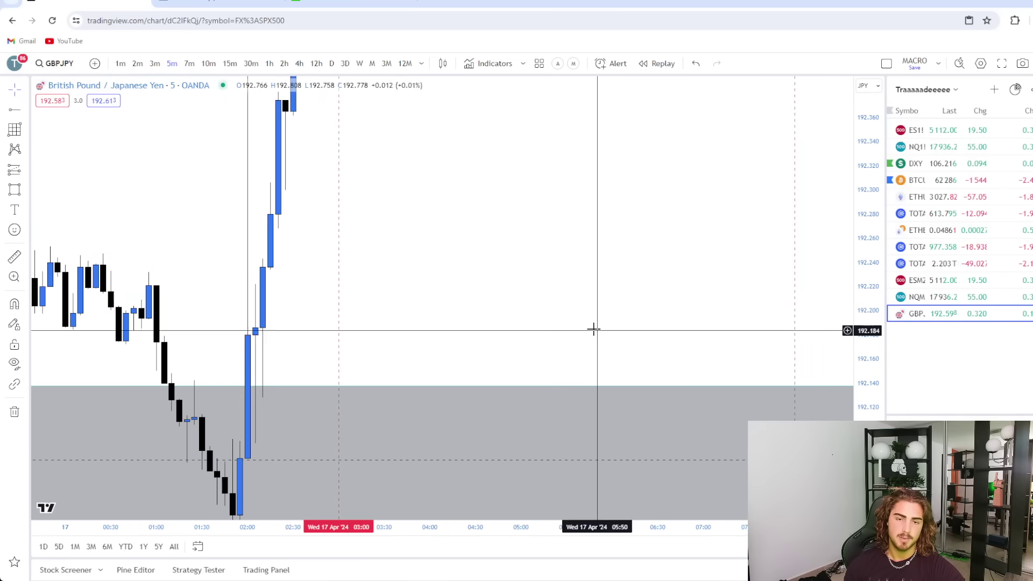
pyautogui.scroll(-8, 593, 332)
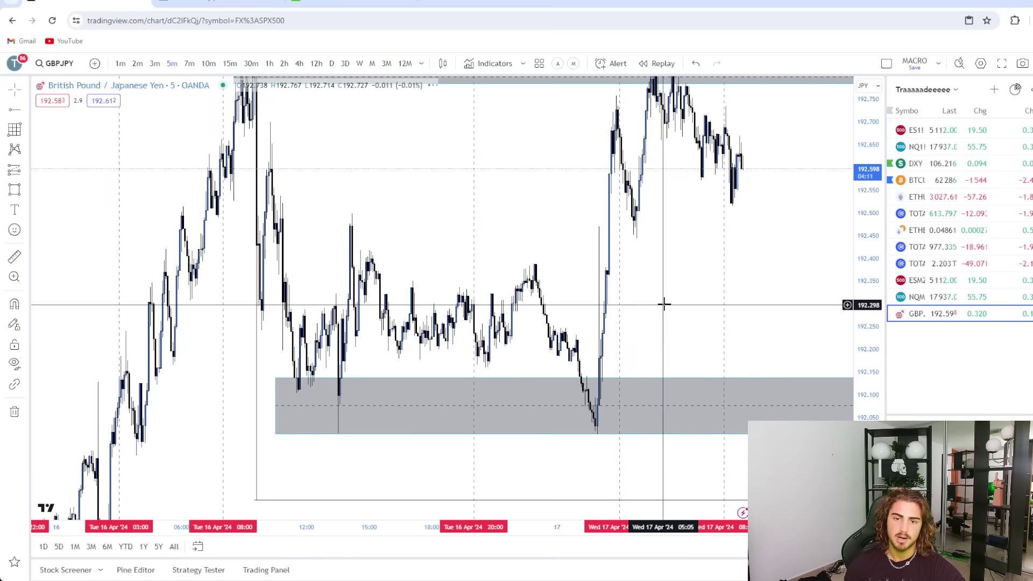
pyautogui.moveTo(879, 203); pyautogui.dragTo(879, 323)
pyautogui.moveTo(676, 269); pyautogui.dragTo(669, 276)
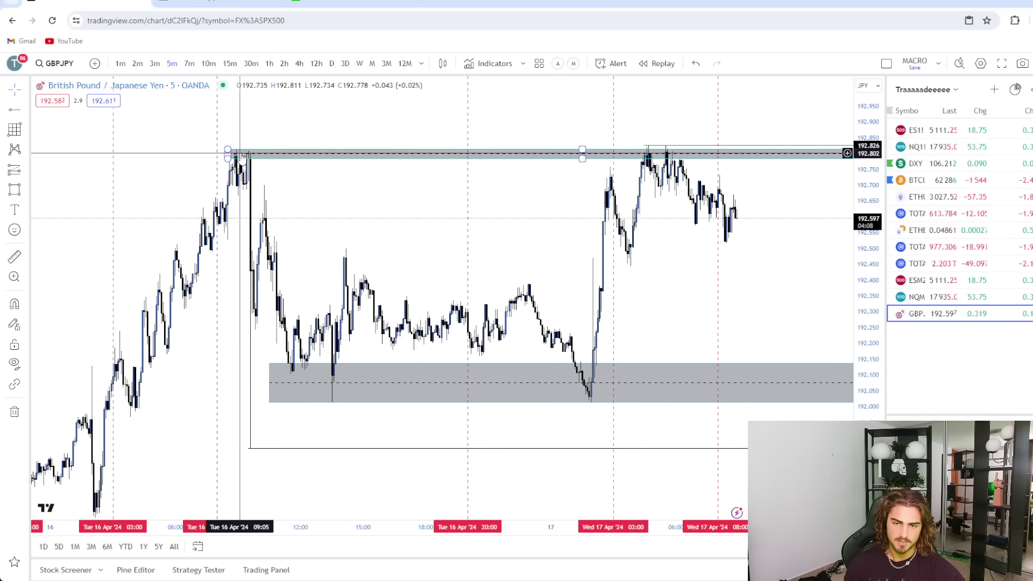
pyautogui.scroll(3, 592, 312)
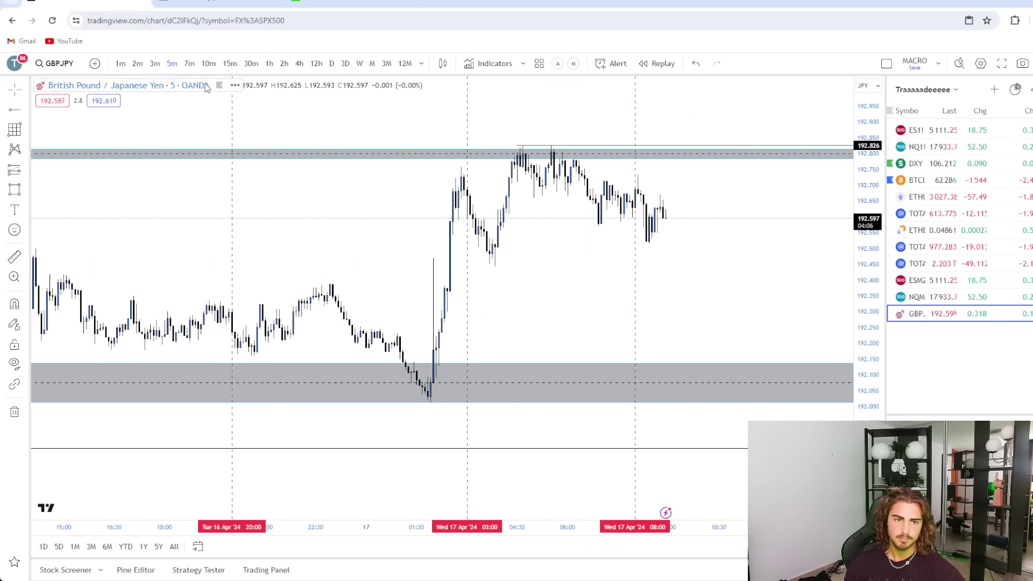
pyautogui.click(250, 63)
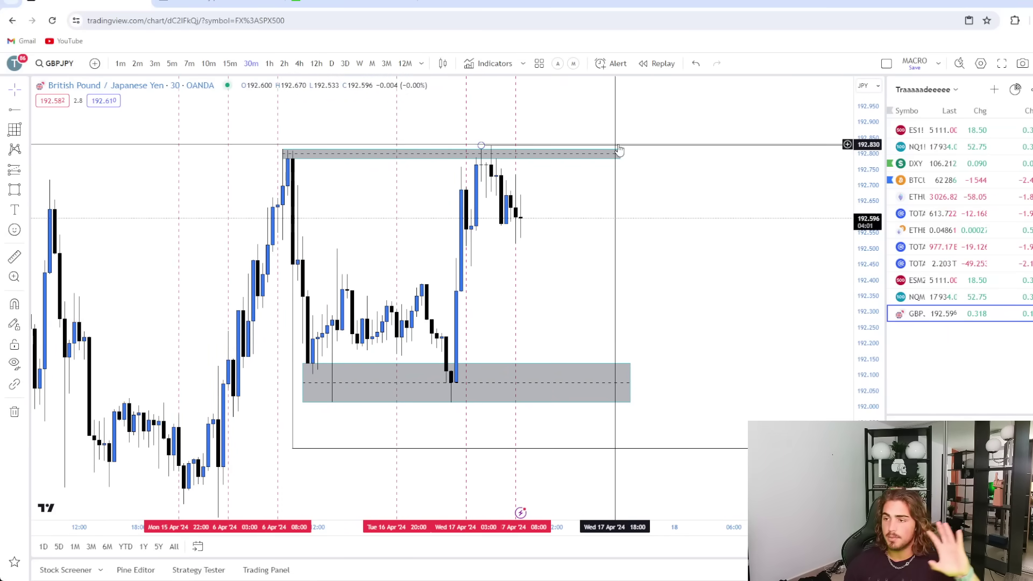
# Delete the upper and lower zones together with the horizontal rays at 192.826 and 191.869
pyautogui.click(24, 90)
pyautogui.moveTo(129, 229); pyautogui.dragTo(445, 166)
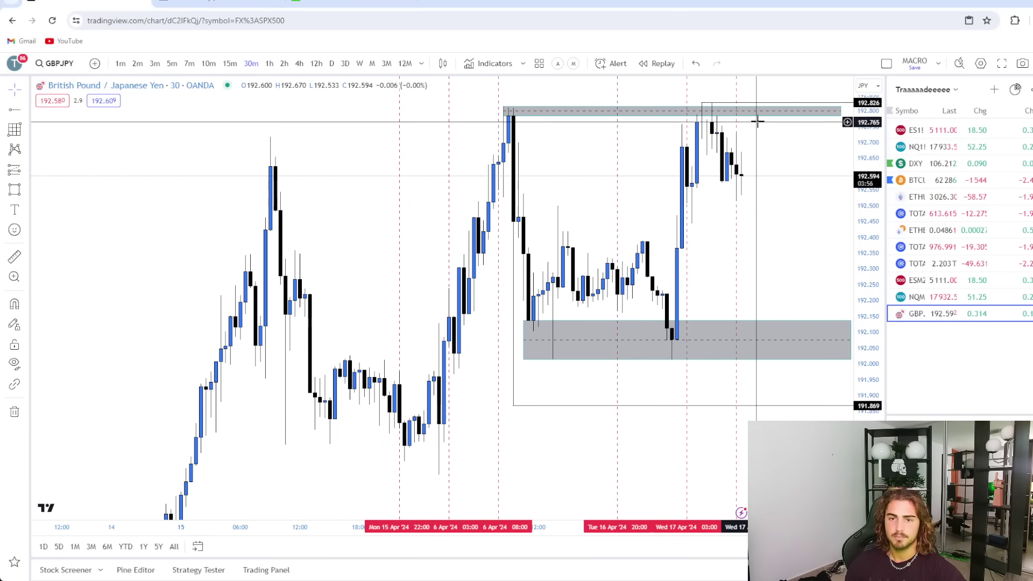
pyautogui.press('Delete')
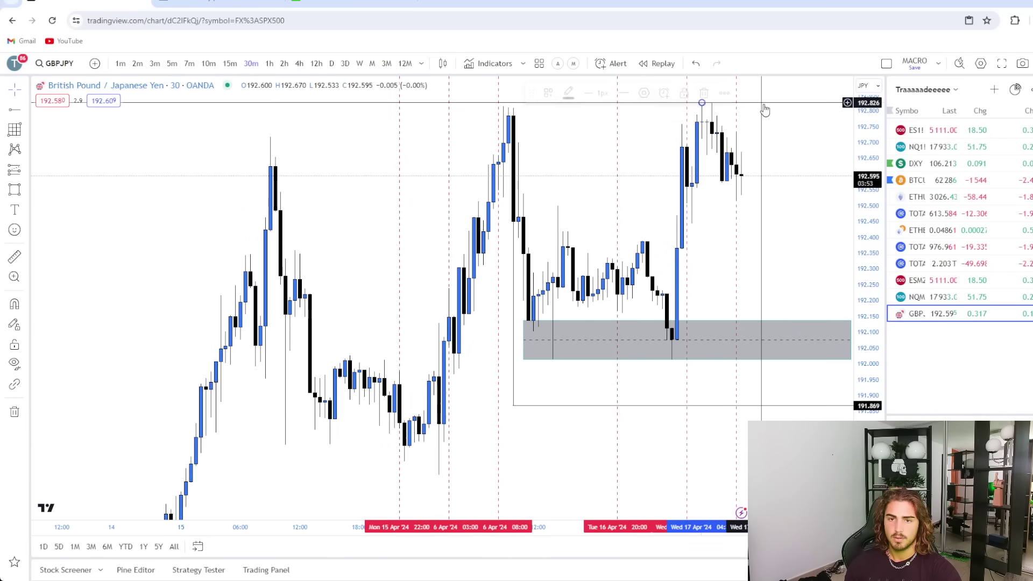
pyautogui.click(785, 321)
pyautogui.press('Delete')
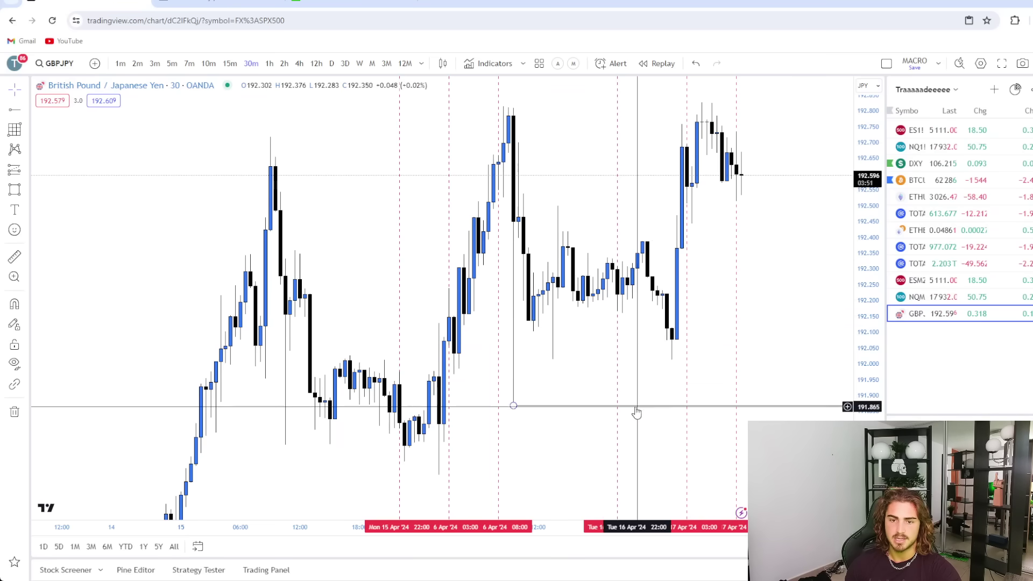
pyautogui.moveTo(555, 400); pyautogui.dragTo(577, 397)
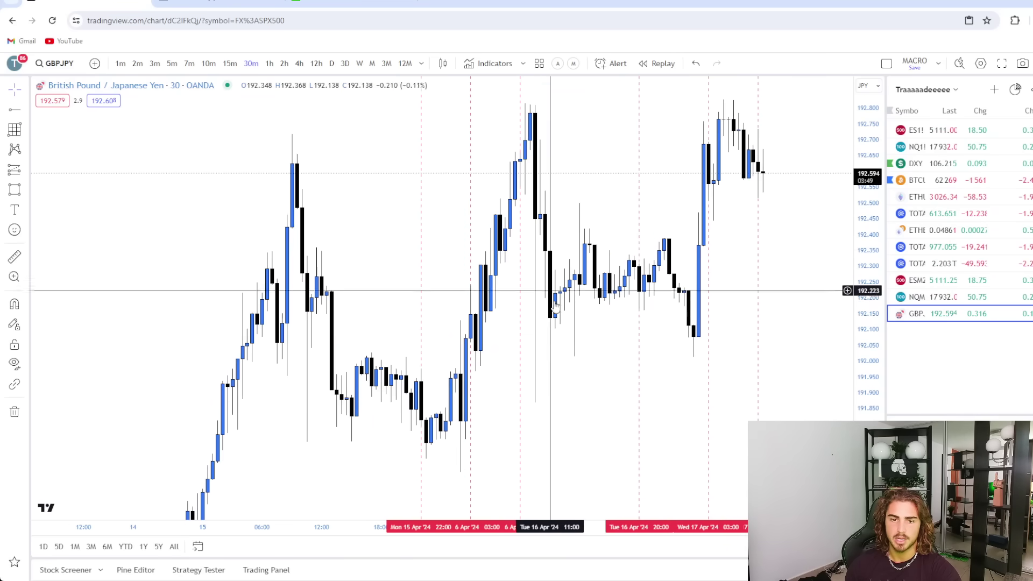
# Draw a rectangle zone at the 16 April London low from 03:00 to 17 April 01:30, spanning 192.034 to 191.972
pyautogui.hscroll(-3, 551, 288)
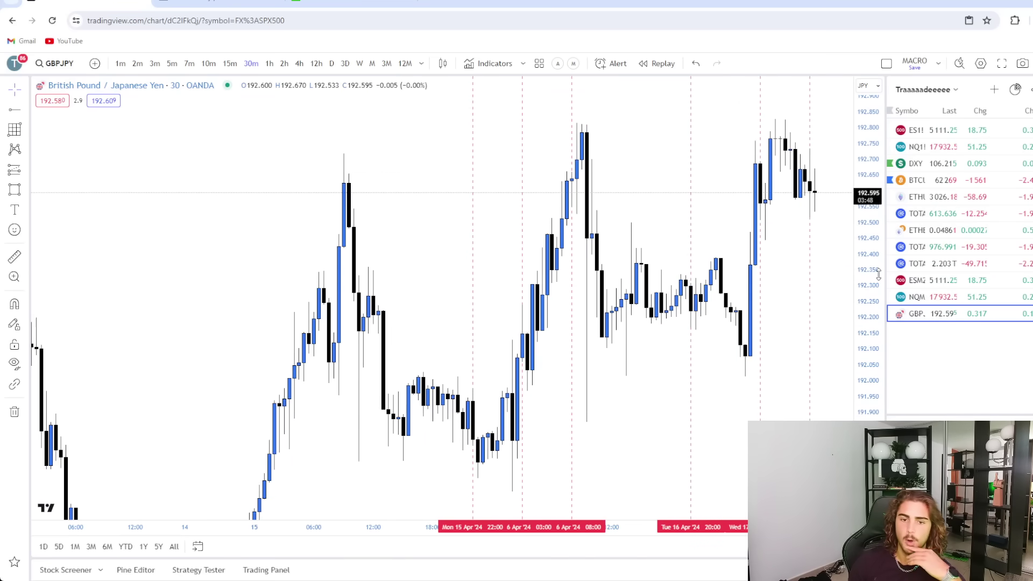
pyautogui.moveTo(872, 254); pyautogui.dragTo(868, 348)
pyautogui.scroll(4, 537, 412)
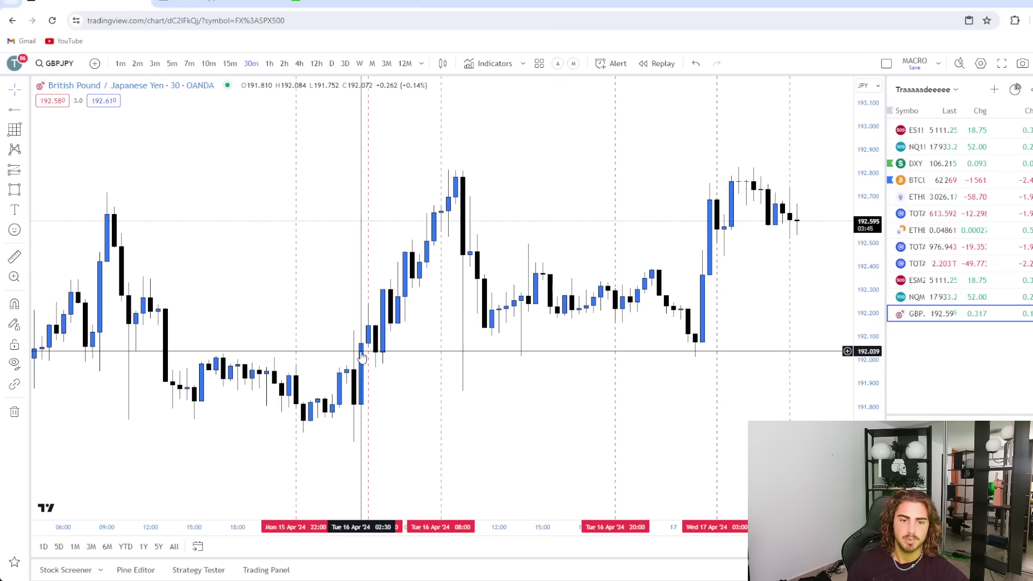
pyautogui.click(369, 323)
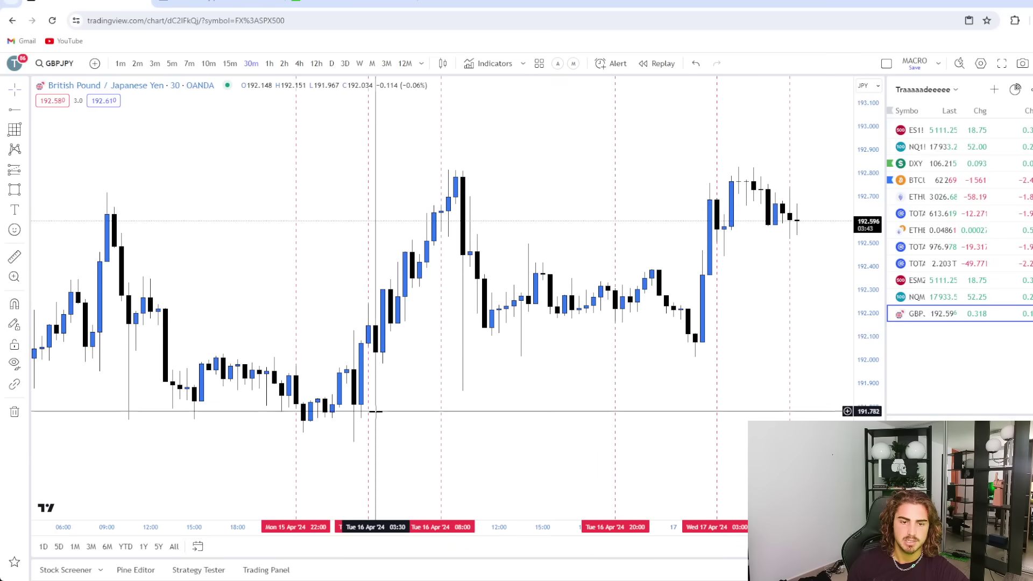
pyautogui.click(15, 191)
pyautogui.moveTo(368, 352)
pyautogui.mouseDown()
pyautogui.moveTo(535, 374)
pyautogui.moveTo(688, 365)
pyautogui.mouseUp()
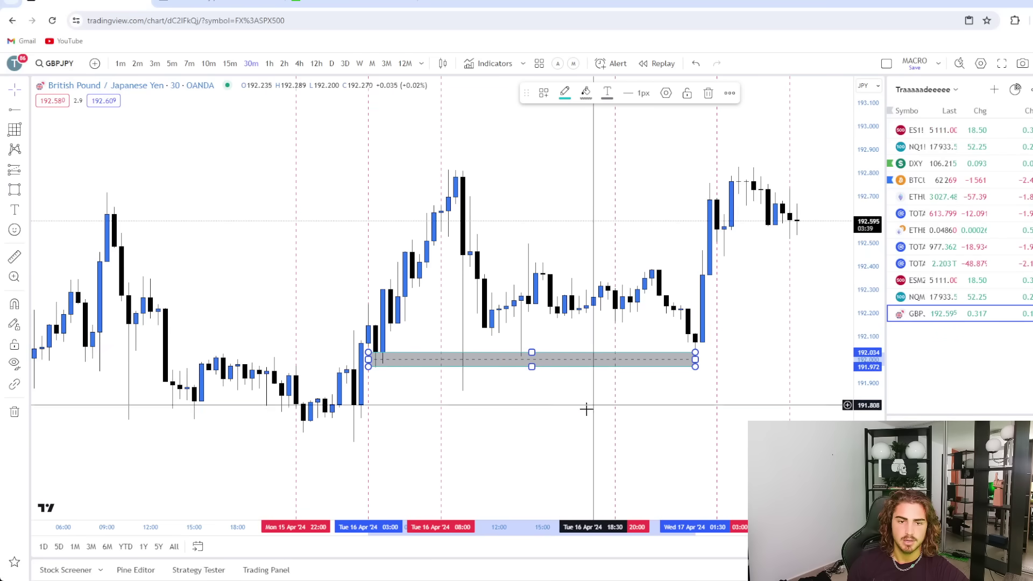
pyautogui.click(569, 423)
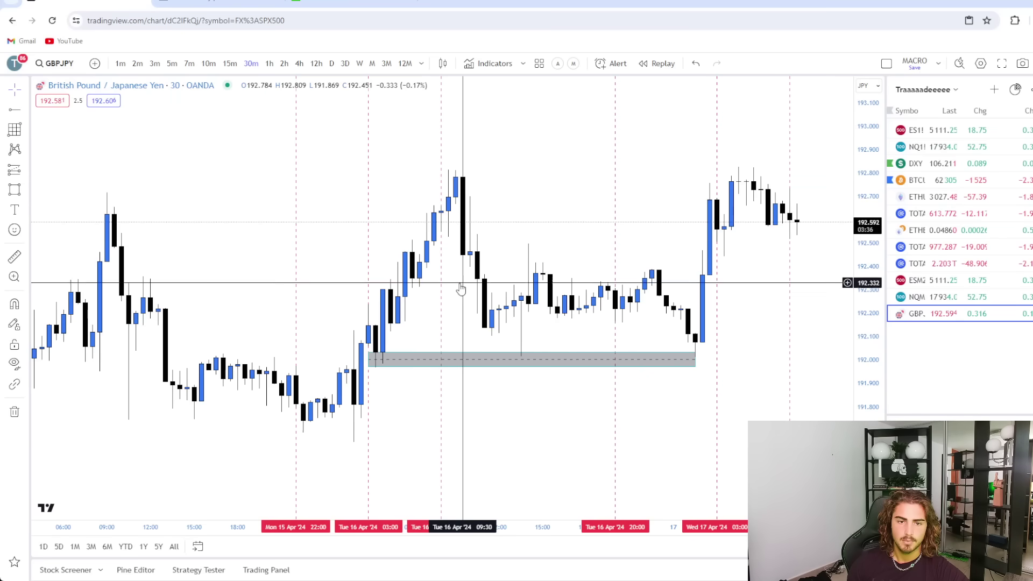
# Draw a second rectangle zone from 16 April 05:00 into 17 April, spanning about 192.46 to 192.52
pyautogui.click(369, 367)
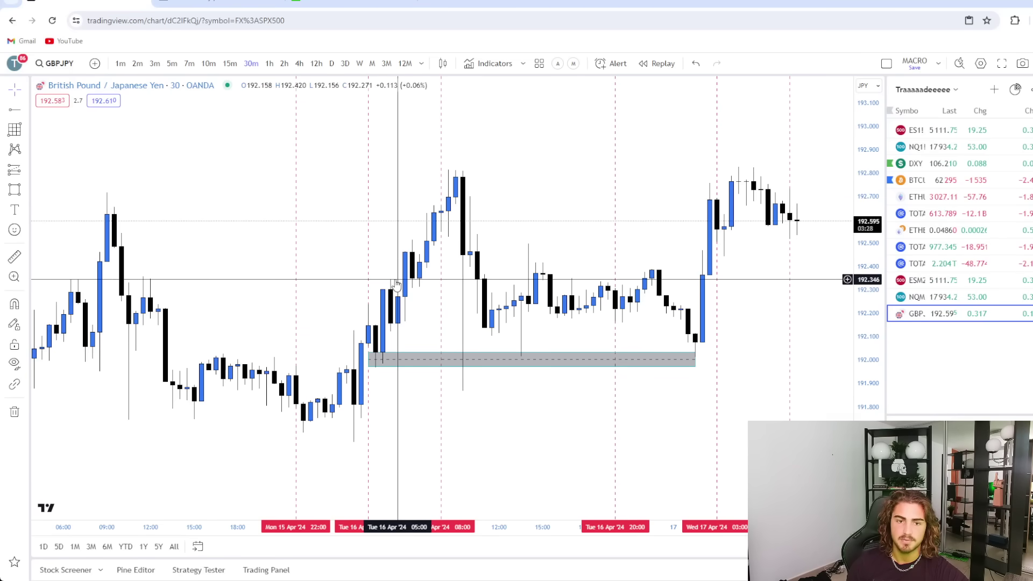
pyautogui.click(12, 190)
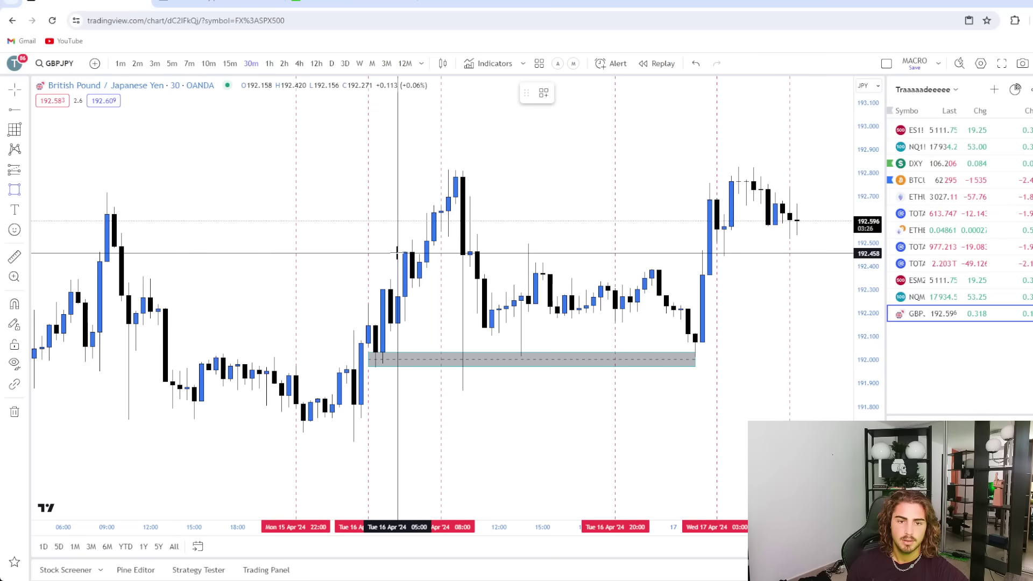
pyautogui.moveTo(396, 252); pyautogui.dragTo(739, 239)
pyautogui.click(483, 365)
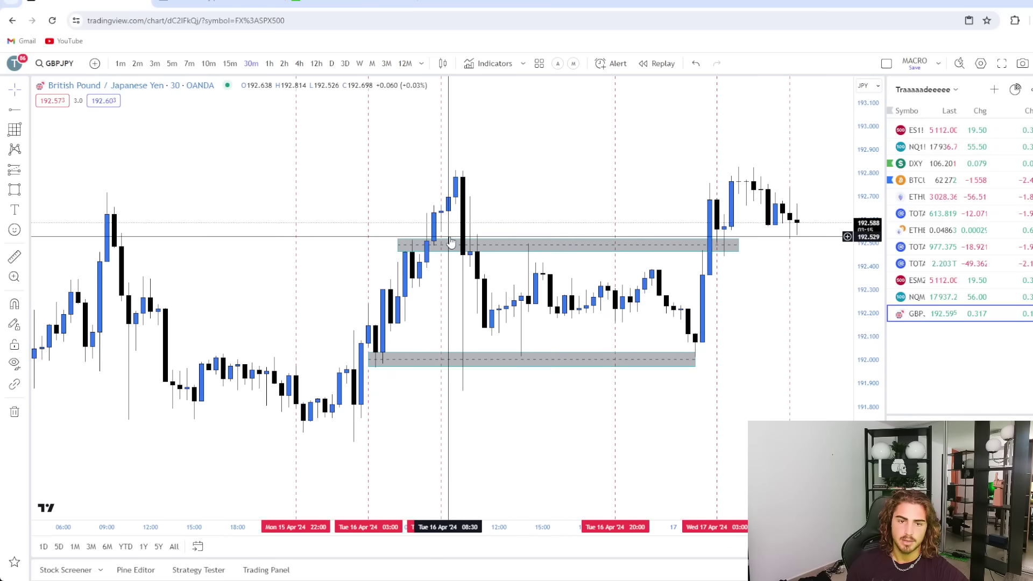
# Delete both rectangle zones drawn from the 16 April London session
pyautogui.moveTo(575, 330); pyautogui.dragTo(527, 324)
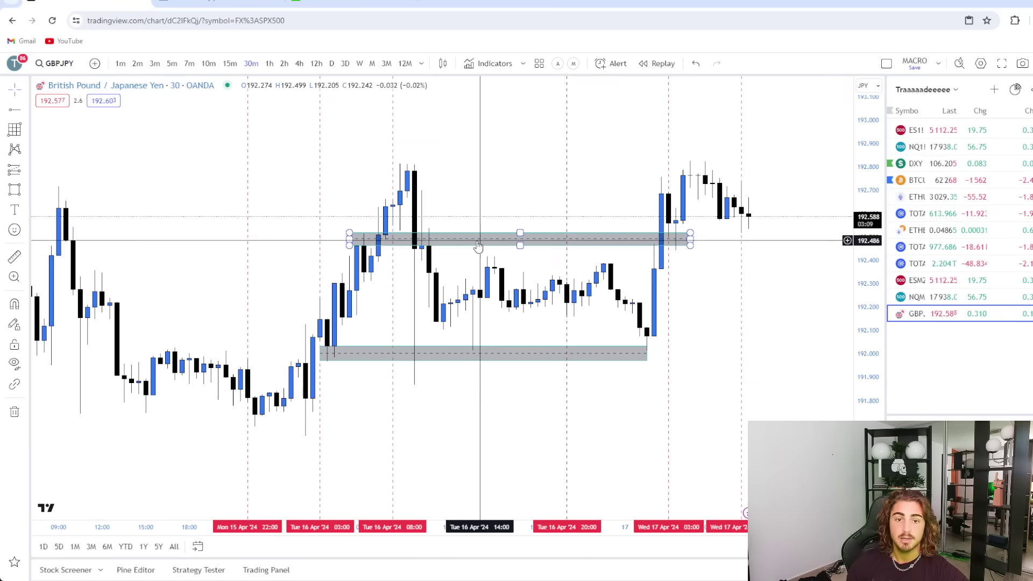
pyautogui.click(455, 238)
pyautogui.press('Delete')
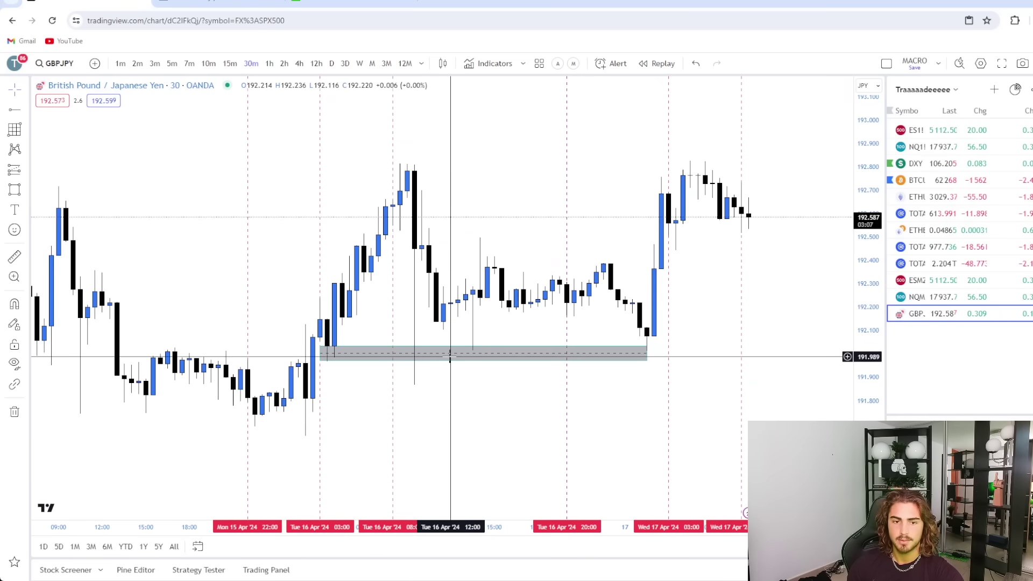
pyautogui.click(441, 353)
pyautogui.press('Delete')
# Move the 15 April 22:00 vertical line to 20:00 and add a vertical line at 15 April 08:00
pyautogui.moveTo(373, 387)
pyautogui.mouseDown()
pyautogui.moveTo(444, 356)
pyautogui.moveTo(392, 395)
pyautogui.mouseUp()
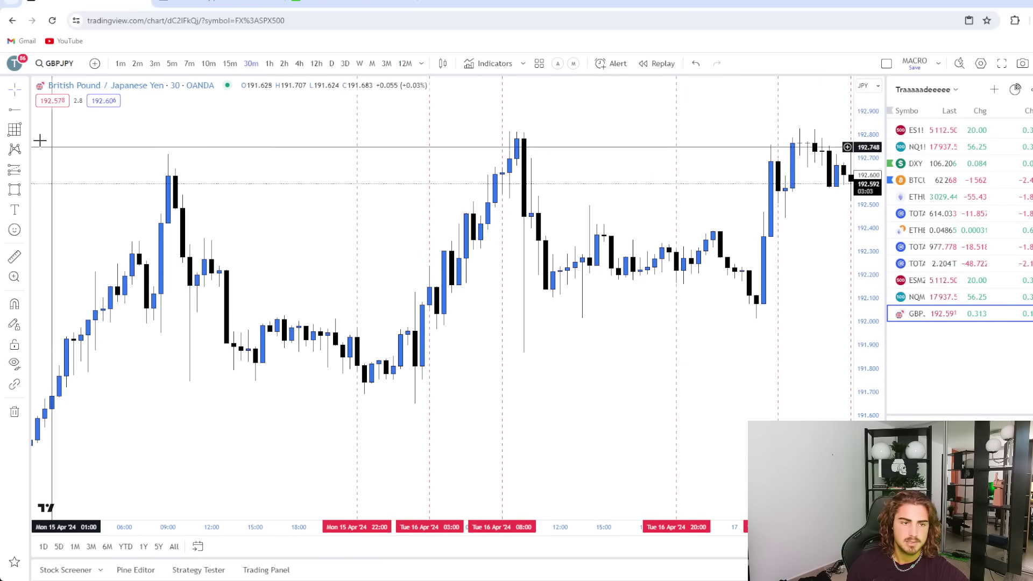
pyautogui.click(25, 110)
pyautogui.click(69, 301)
pyautogui.click(357, 185)
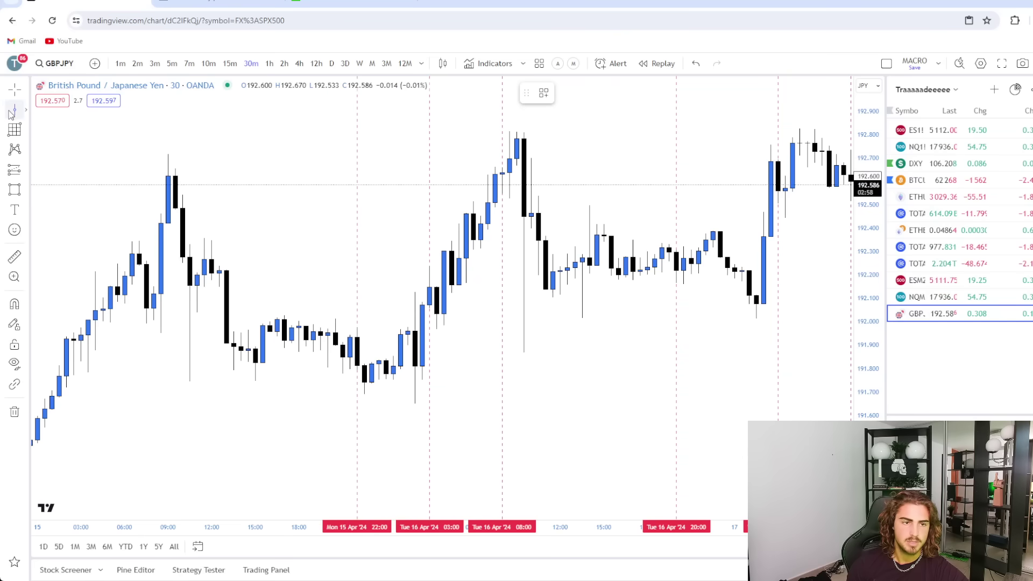
pyautogui.click(354, 177)
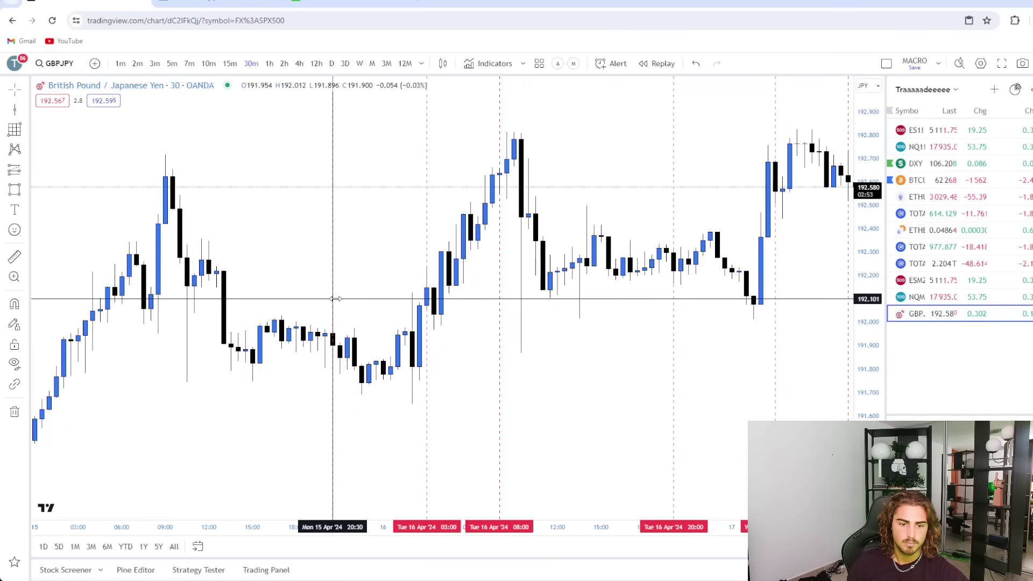
pyautogui.moveTo(328, 298); pyautogui.dragTo(326, 299)
pyautogui.moveTo(365, 256); pyautogui.dragTo(362, 236)
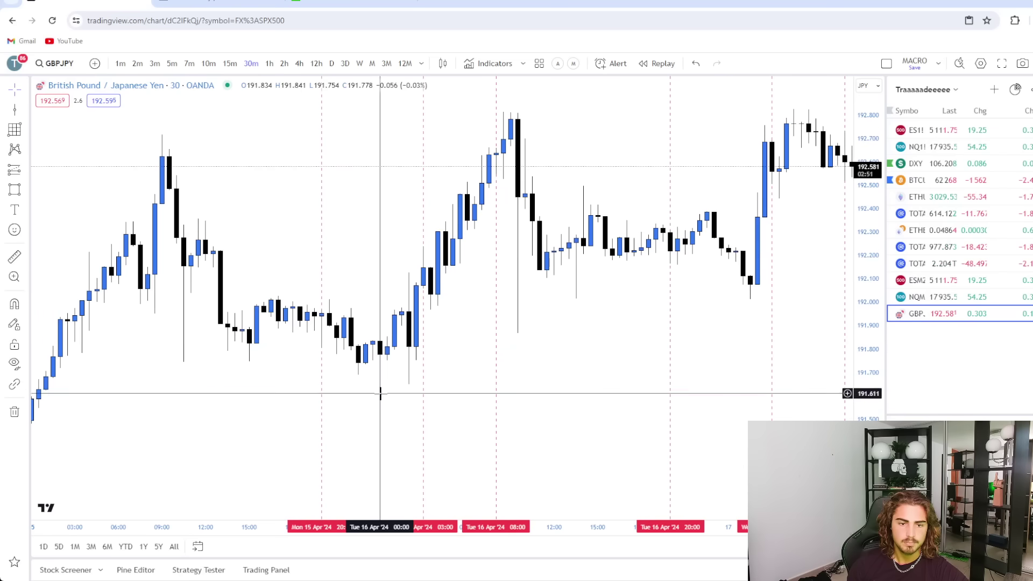
pyautogui.click(8, 122)
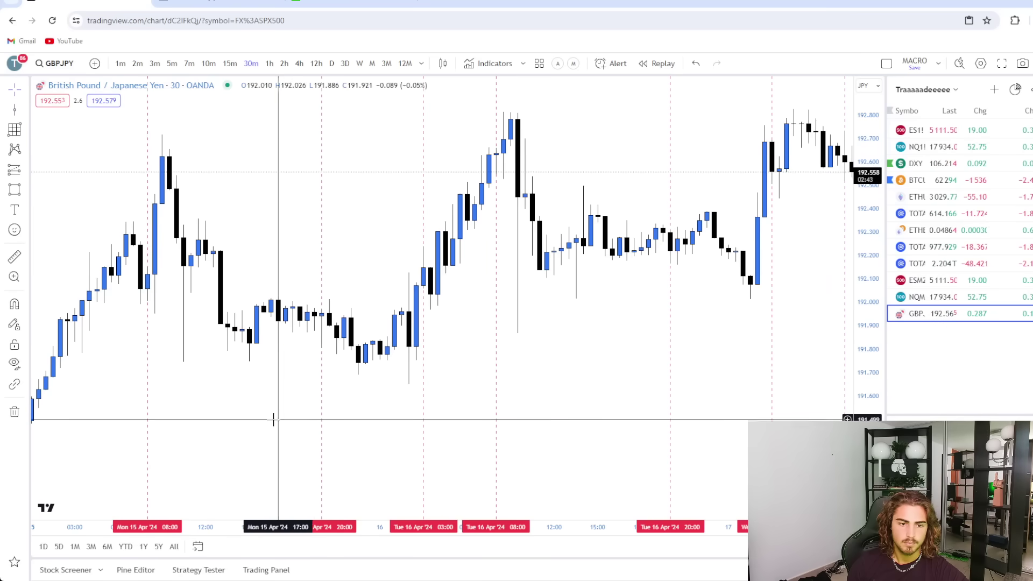
# Draw a rectangle zone at the 15 April New York low from 14:00 to 16 April 12:30, spanning 191.820 to 191.749
pyautogui.moveTo(227, 410); pyautogui.dragTo(251, 404)
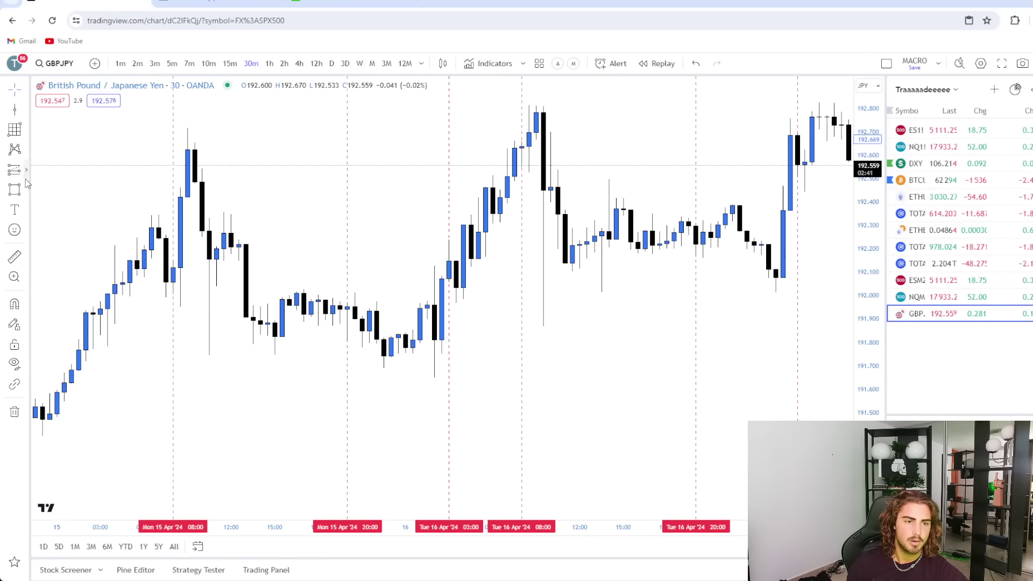
pyautogui.click(15, 190)
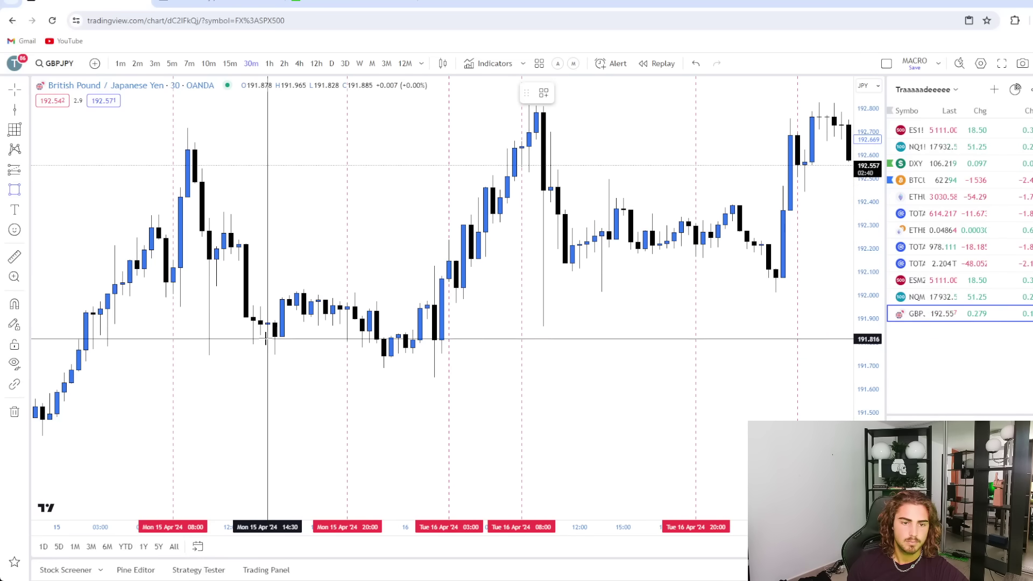
pyautogui.moveTo(261, 338); pyautogui.dragTo(587, 354)
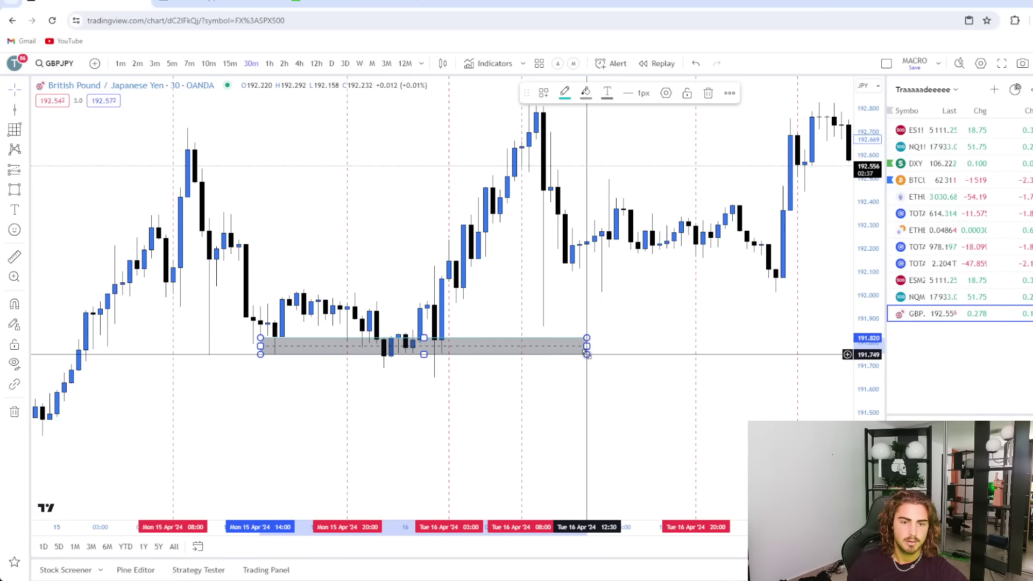
pyautogui.click(253, 401)
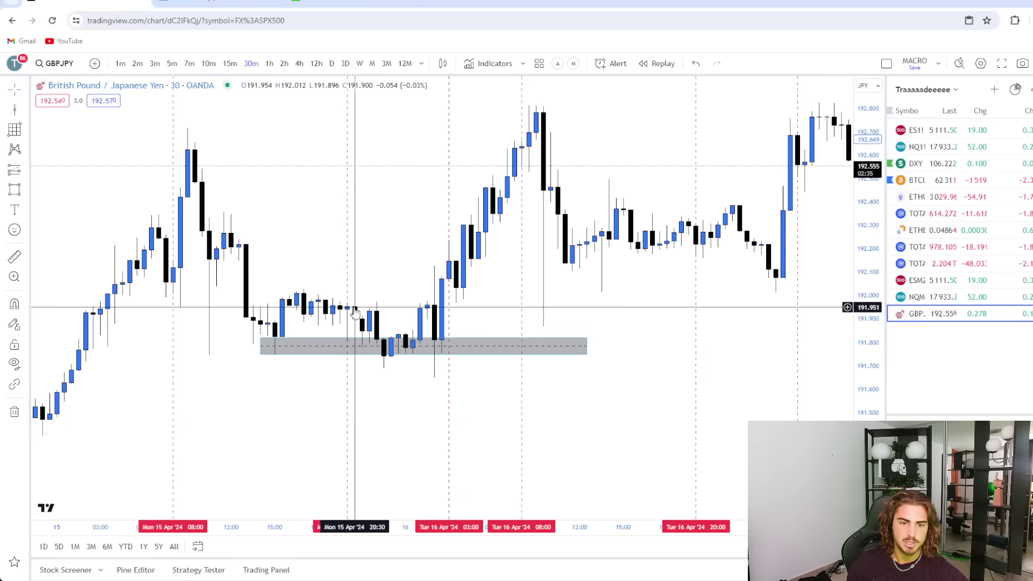
pyautogui.click(386, 353)
# Draw a rectangle zone over the 15 April New York high from 08:00 to 16 April 18:30, spanning 192.627 to 192.715
pyautogui.click(193, 198)
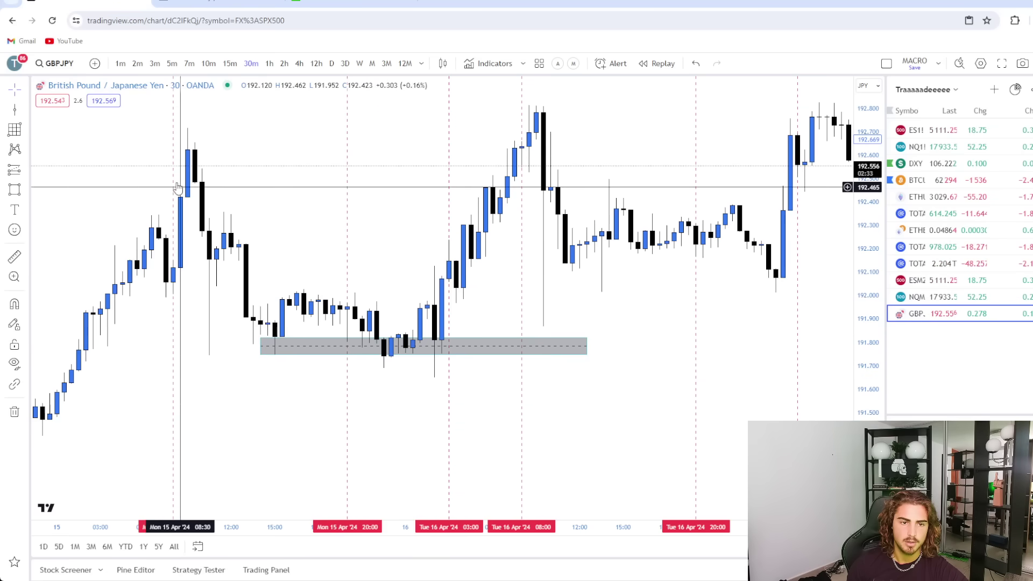
pyautogui.click(173, 146)
pyautogui.moveTo(177, 149); pyautogui.dragTo(666, 128)
pyautogui.click(673, 129)
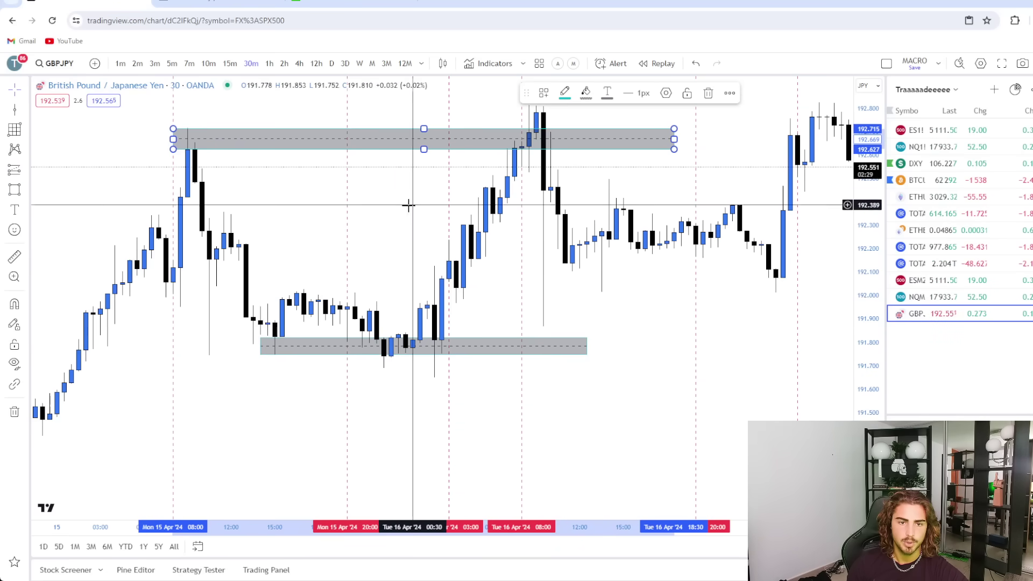
pyautogui.moveTo(349, 203); pyautogui.dragTo(328, 221)
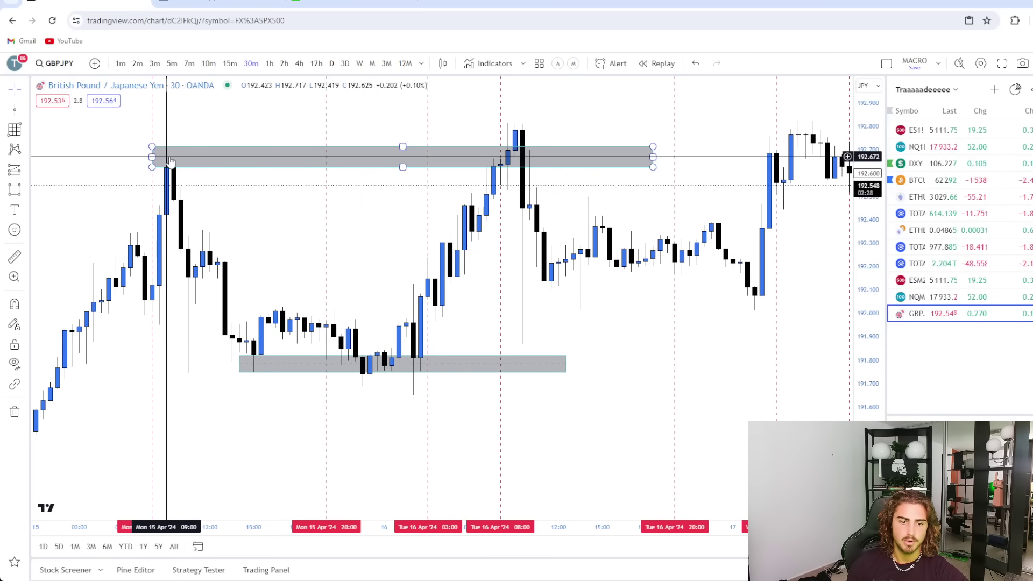
# Draw a rectangle zone at the 17 April London low from 02:30 to 20:00, spanning 192.558 to 192.439
pyautogui.click(327, 380)
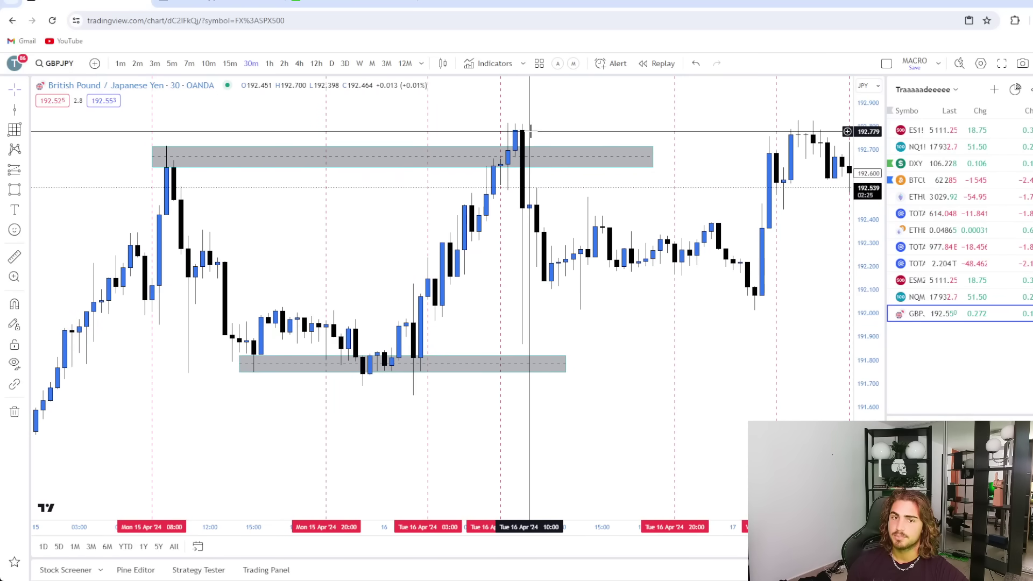
pyautogui.hscroll(2, 478, 180)
pyautogui.scroll(1, 477, 179)
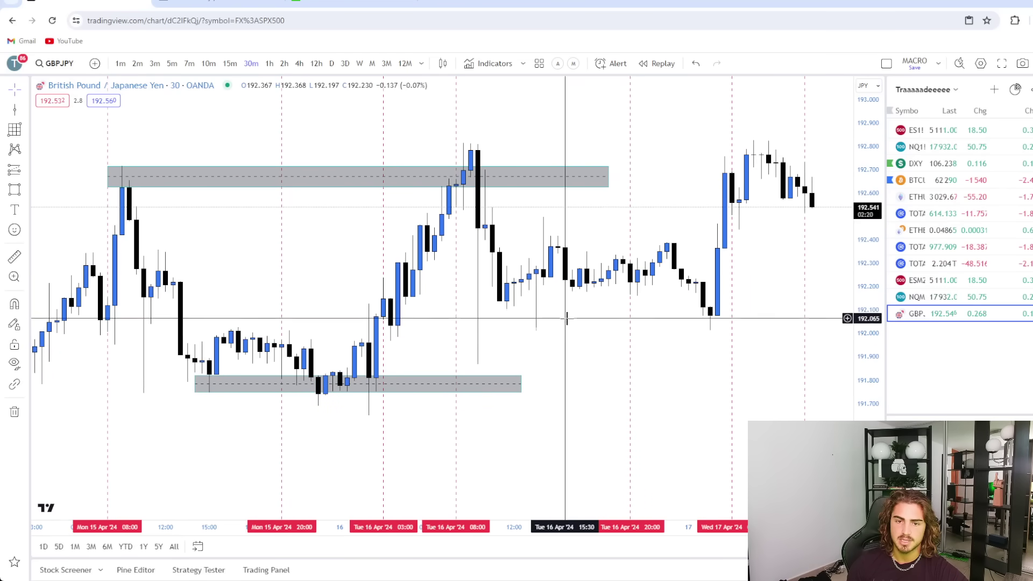
pyautogui.hscroll(4, 582, 265)
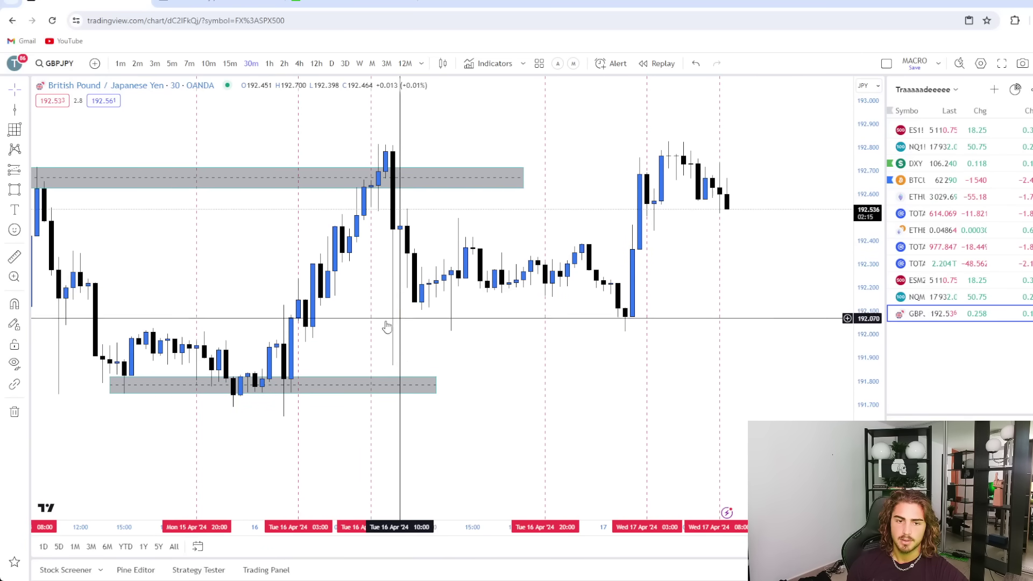
pyautogui.moveTo(590, 328); pyautogui.dragTo(574, 365)
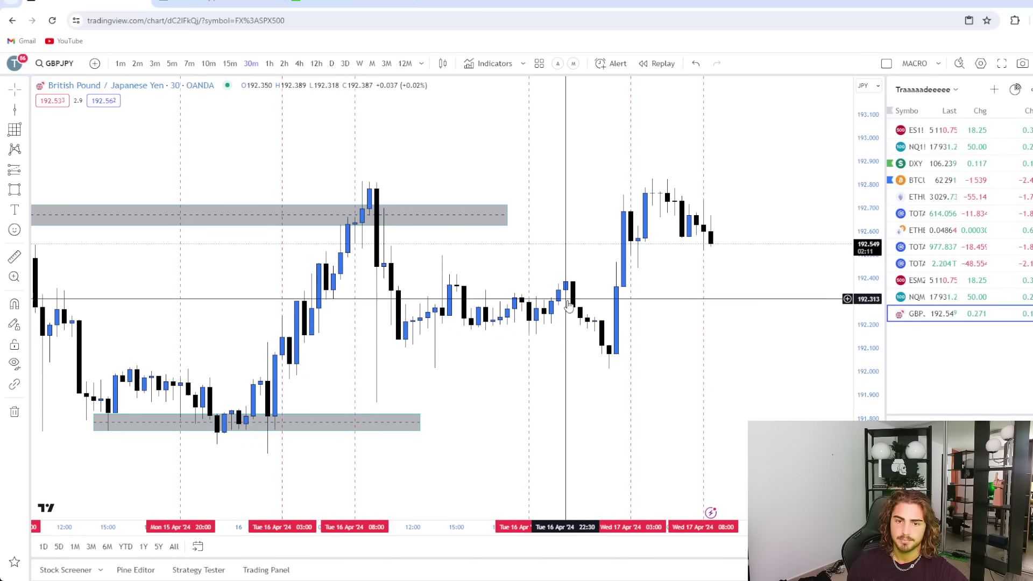
pyautogui.moveTo(580, 273); pyautogui.dragTo(491, 245)
pyautogui.moveTo(545, 215); pyautogui.dragTo(699, 281)
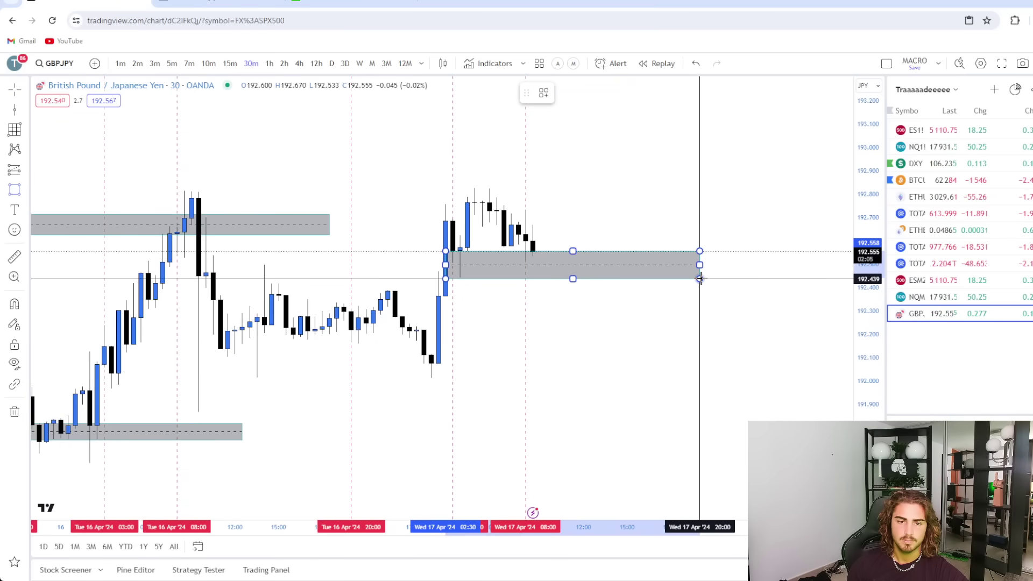
pyautogui.click(700, 279)
# Draw a rectangle zone over the 17 April London high, starting at the 03:00 vertical line
pyautogui.moveTo(643, 209); pyautogui.dragTo(591, 213)
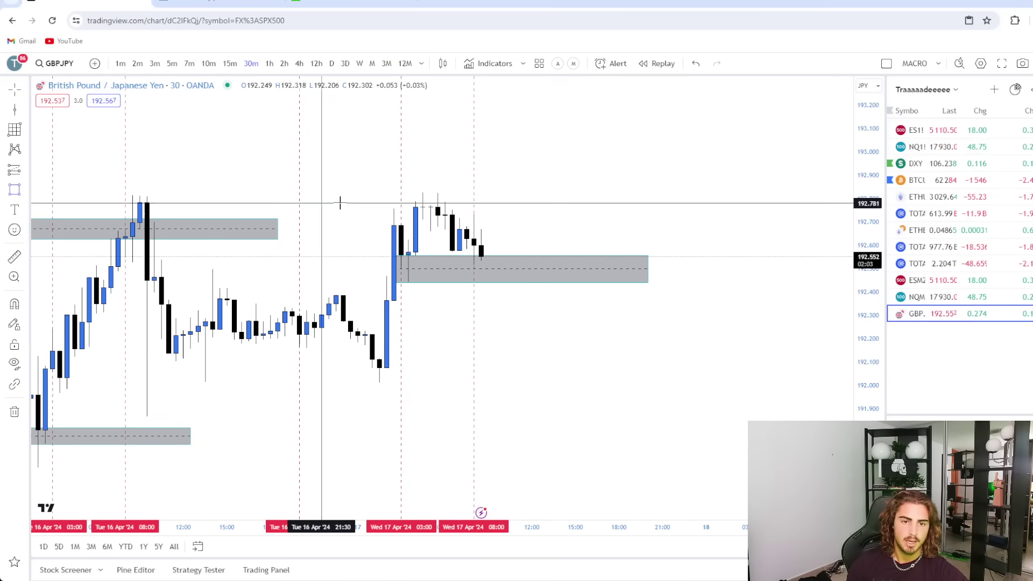
pyautogui.hotkey('alt', 'shift', 'r')
pyautogui.moveTo(401, 208)
pyautogui.mouseDown()
pyautogui.moveTo(677, 193)
pyautogui.moveTo(655, 183)
pyautogui.mouseUp()
# Delete the high and low rectangle zones drawn from the 15 April New York session
pyautogui.moveTo(535, 226); pyautogui.dragTo(623, 205)
pyautogui.scroll(-5, 457, 242)
pyautogui.click(548, 205)
pyautogui.press('Delete')
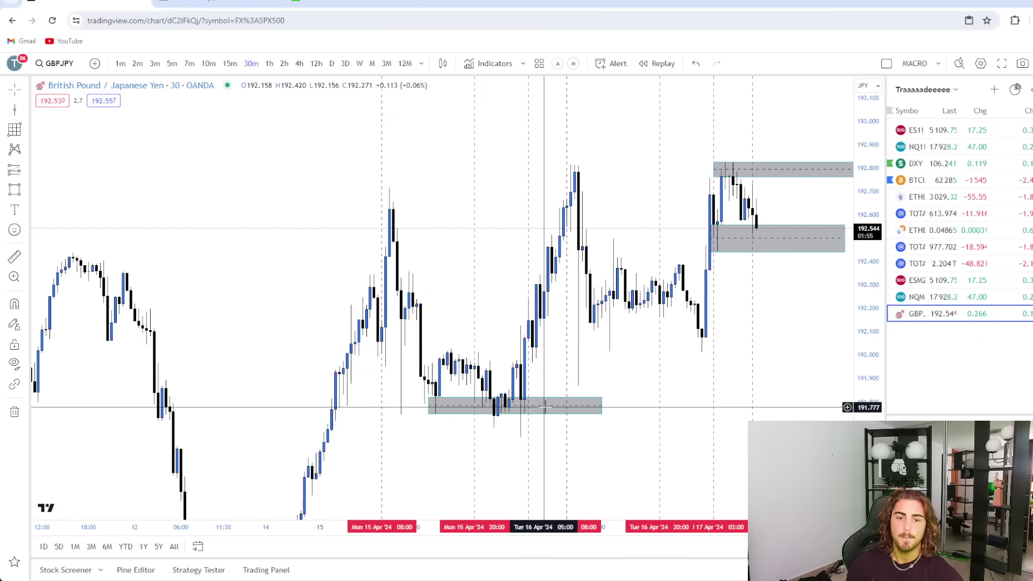
pyautogui.click(552, 408)
pyautogui.press('Delete')
# Add a vertical line at 15 April 03:00 to mark the London open
pyautogui.moveTo(534, 248); pyautogui.dragTo(580, 233)
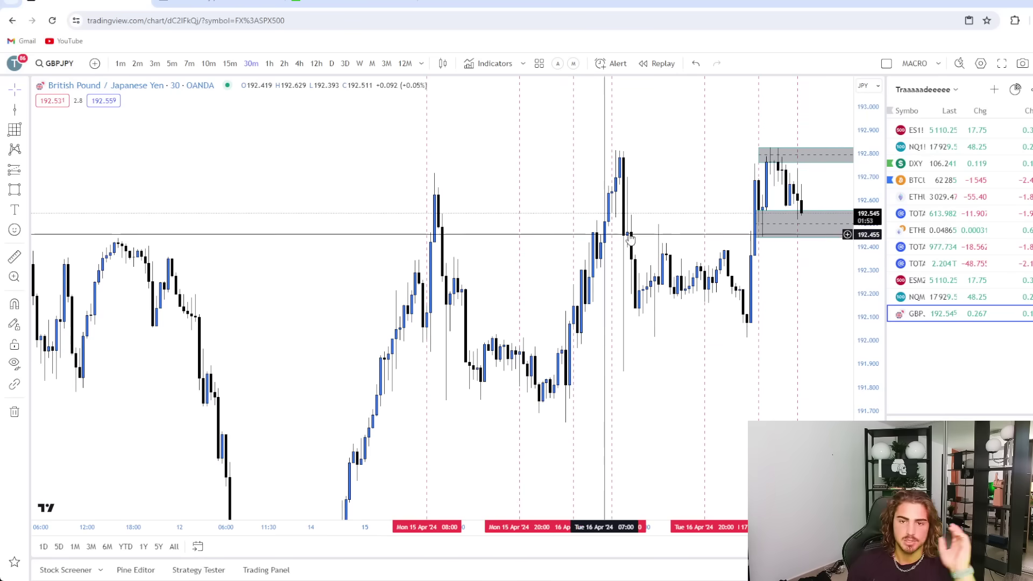
pyautogui.moveTo(860, 153); pyautogui.dragTo(860, 253)
pyautogui.click(15, 110)
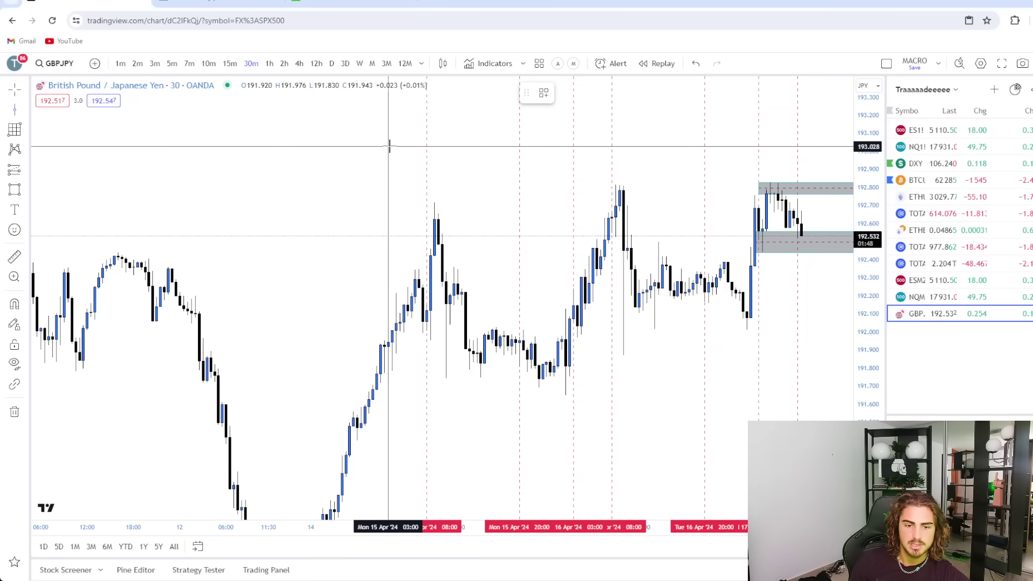
pyautogui.moveTo(322, 229); pyautogui.dragTo(375, 183)
# Draw a rectangle zone at the 15 April London low, spanning about 191.92 to 191.77 and reaching to about 16 April 02:00
pyautogui.scroll(5, 470, 362)
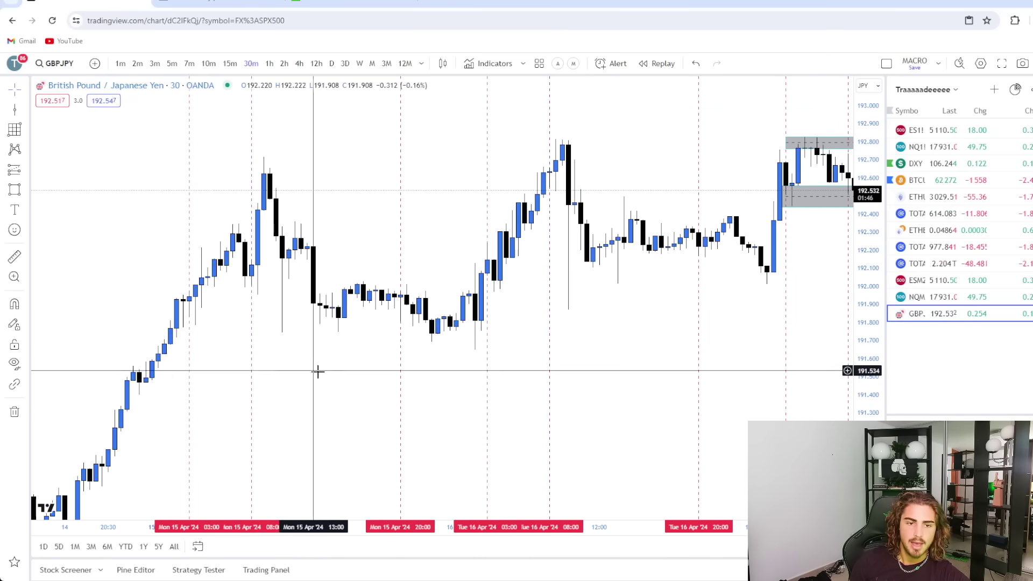
pyautogui.moveTo(325, 372); pyautogui.dragTo(399, 374)
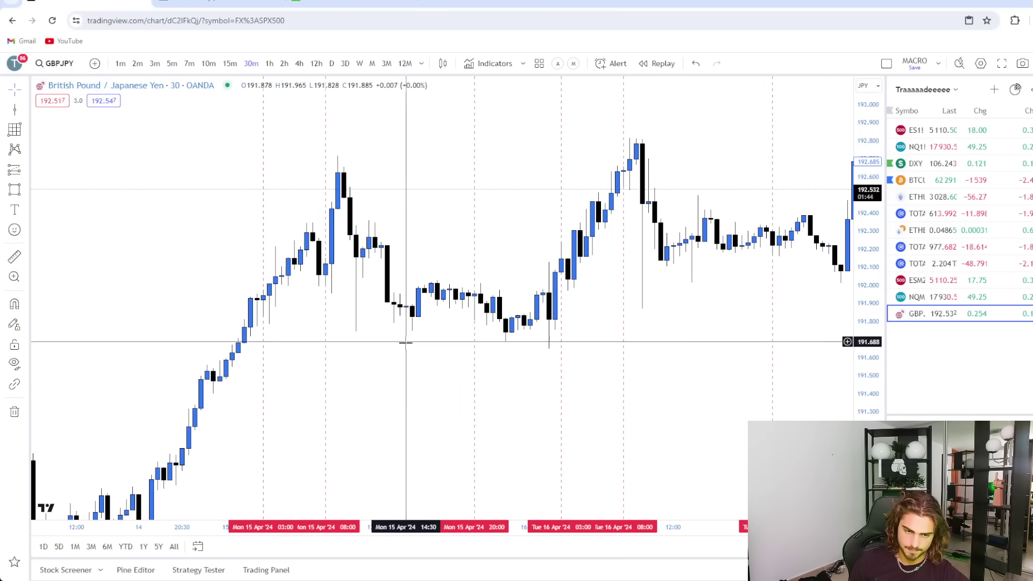
pyautogui.moveTo(408, 337); pyautogui.dragTo(444, 365)
pyautogui.scroll(3, 475, 364)
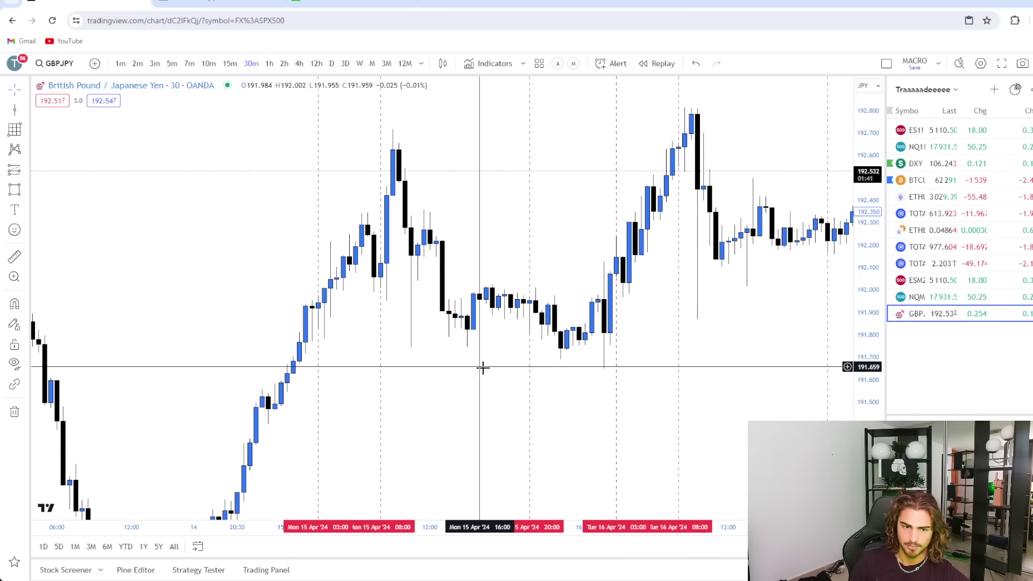
pyautogui.moveTo(351, 381); pyautogui.dragTo(435, 384)
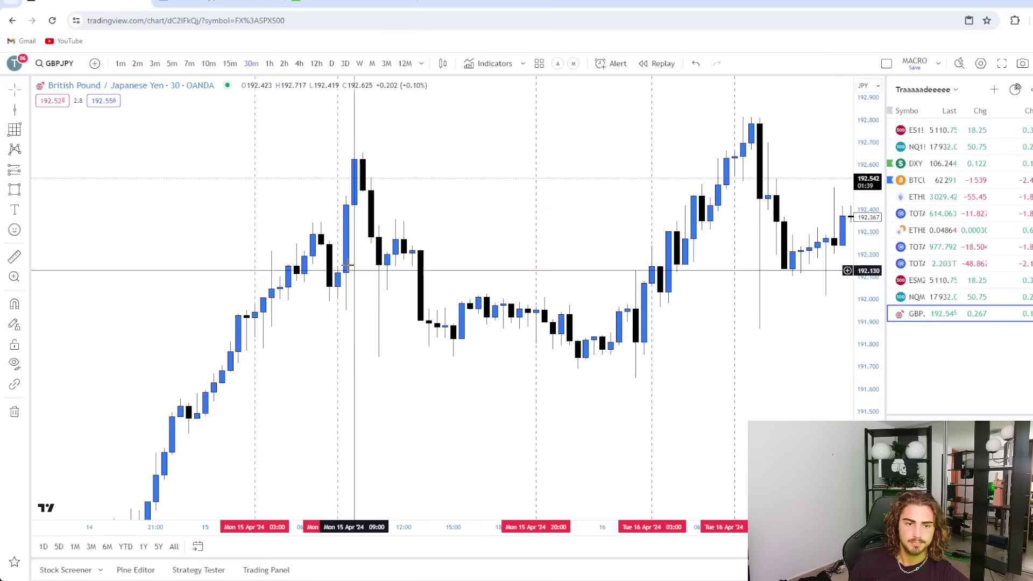
pyautogui.moveTo(238, 318); pyautogui.dragTo(635, 351)
pyautogui.moveTo(512, 254); pyautogui.dragTo(509, 259)
# Draw a rectangle zone over the 15 April London high from 05:30 to 20:30, spanning 192.291 to 192.338
pyautogui.click(14, 190)
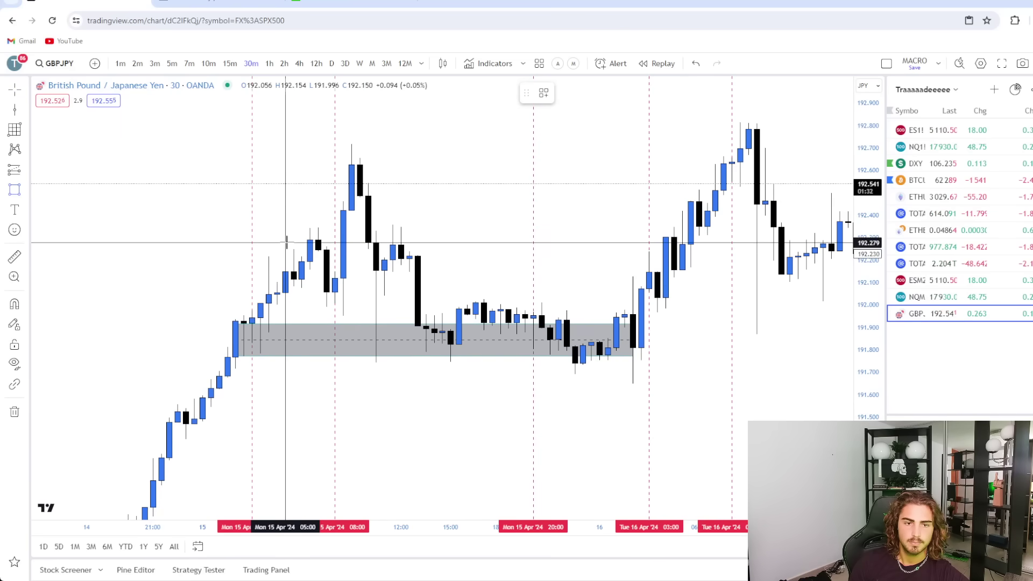
pyautogui.moveTo(293, 240); pyautogui.dragTo(542, 229)
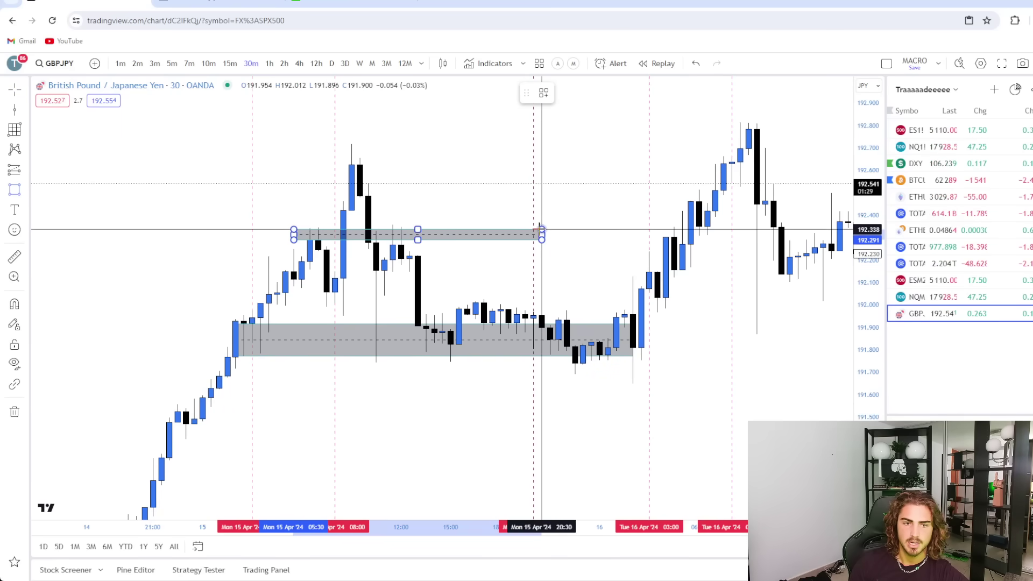
pyautogui.click(477, 184)
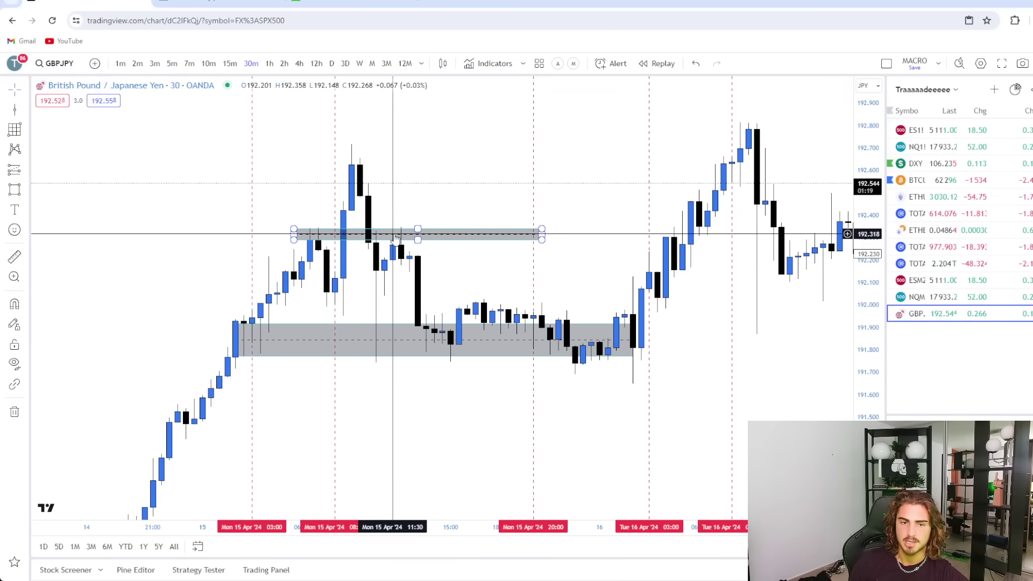
# Delete the high and low rectangle zones drawn from the 15 April London session
pyautogui.click(449, 234)
pyautogui.press('Delete')
pyautogui.click(407, 340)
pyautogui.press('Delete')
# Add vertical lines at 12 April 08:00 and 14 April 20:00
pyautogui.moveTo(540, 217); pyautogui.dragTo(643, 196)
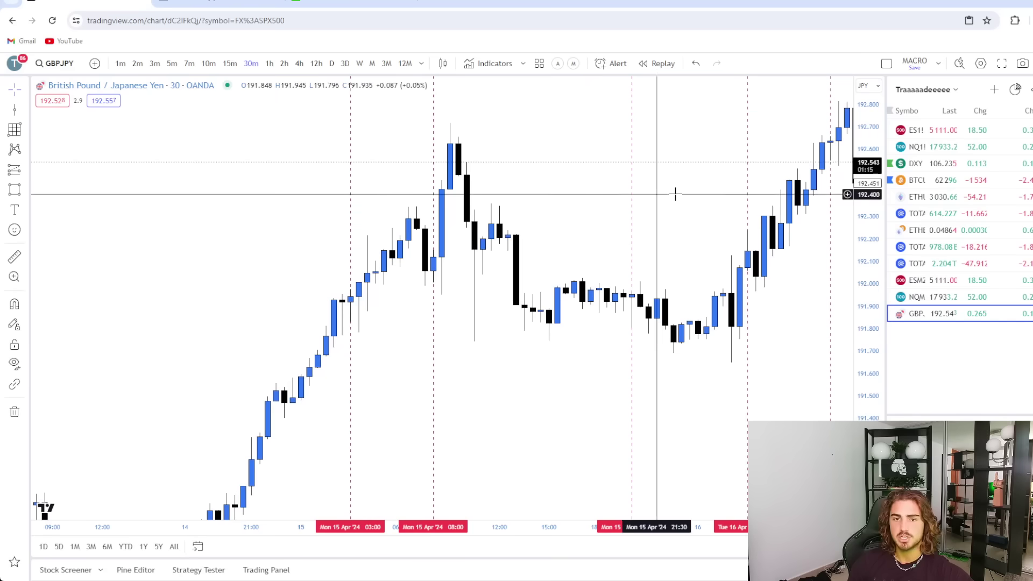
pyautogui.scroll(-4, 655, 360)
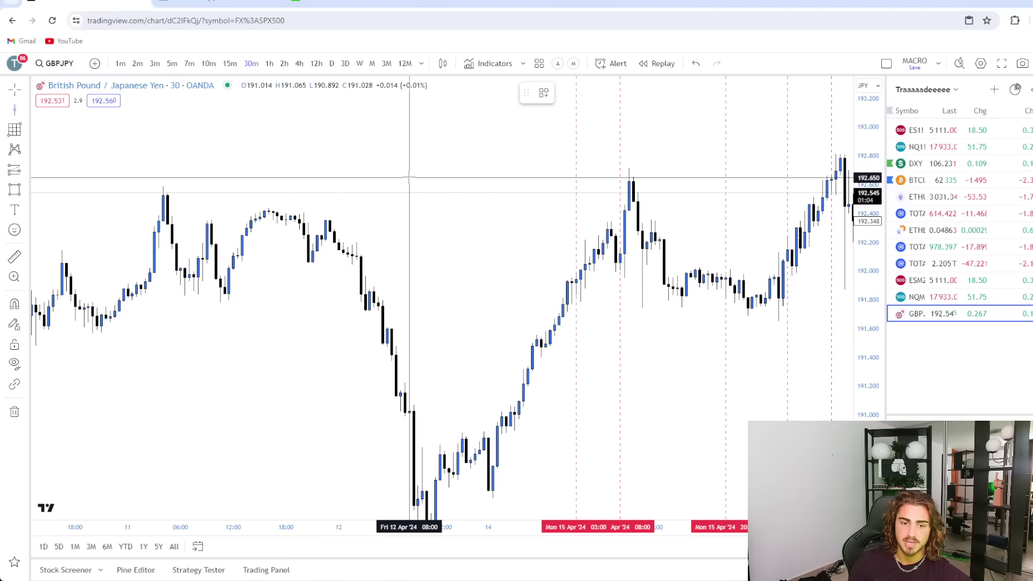
pyautogui.moveTo(484, 419); pyautogui.dragTo(448, 373)
pyautogui.scroll(5, 466, 393)
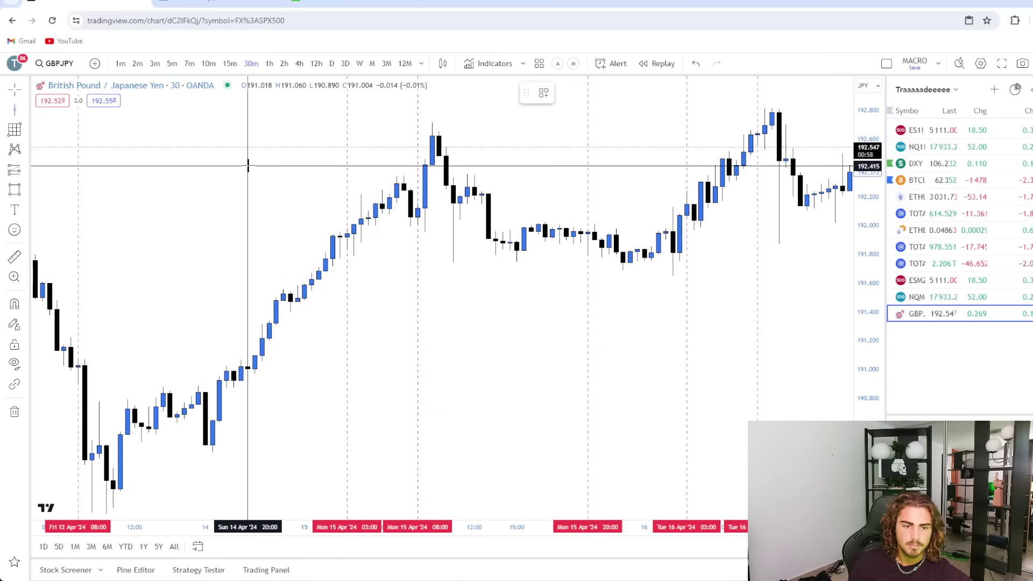
pyautogui.scroll(-1, 312, 409)
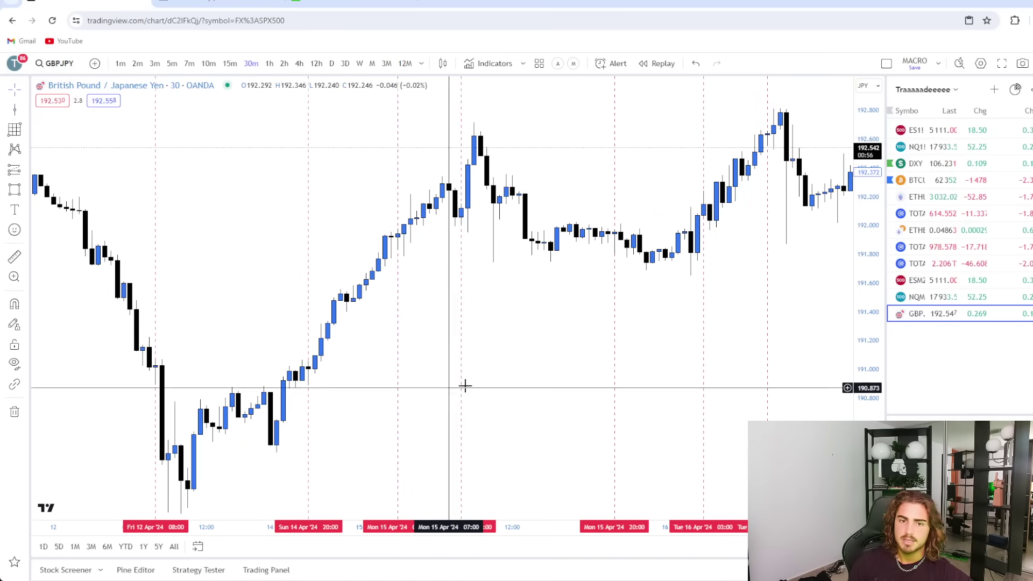
# Add a vertical line at 11 April 20:00, before the 12 April New York open
pyautogui.moveTo(579, 362); pyautogui.dragTo(563, 378)
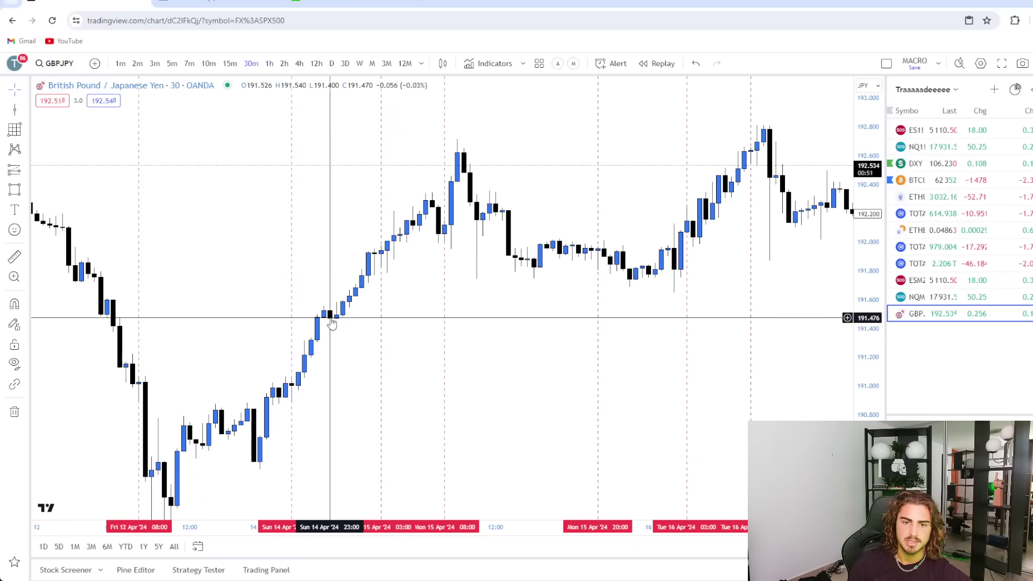
pyautogui.moveTo(344, 392); pyautogui.dragTo(445, 374)
pyautogui.scroll(-7, 509, 400)
pyautogui.scroll(5, 572, 429)
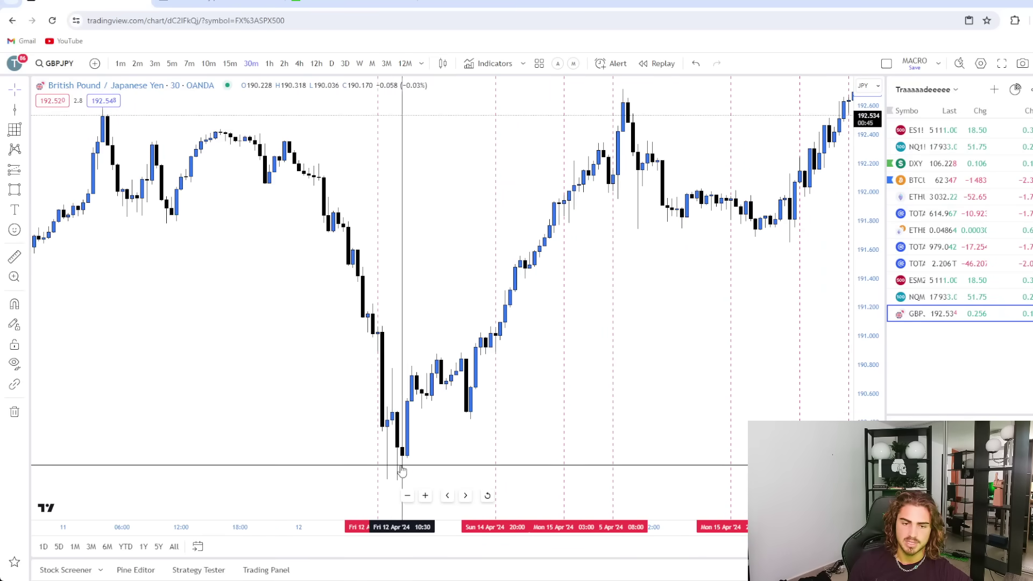
pyautogui.moveTo(427, 441); pyautogui.dragTo(415, 432)
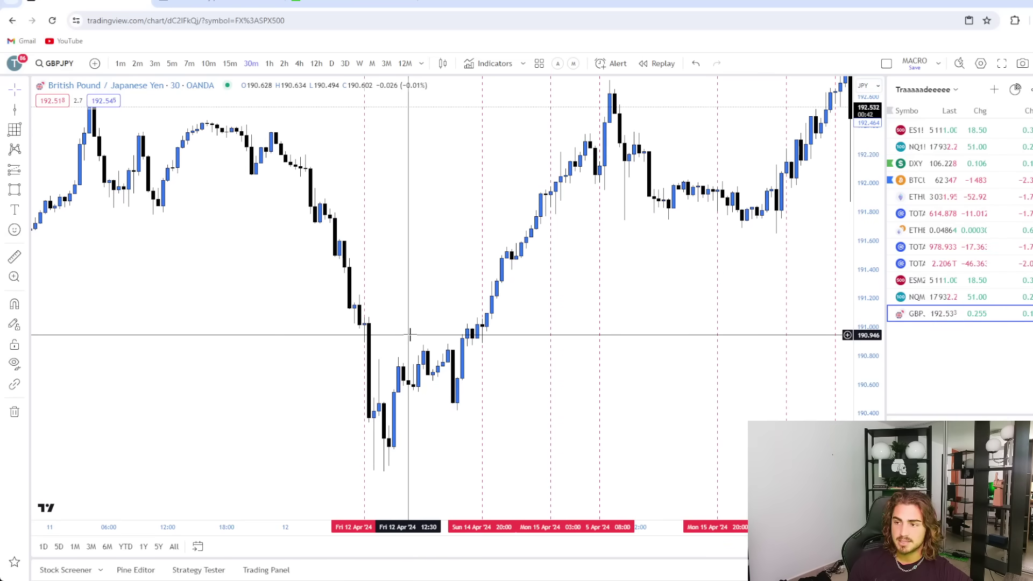
pyautogui.moveTo(415, 245); pyautogui.dragTo(494, 293)
pyautogui.scroll(-3, 618, 304)
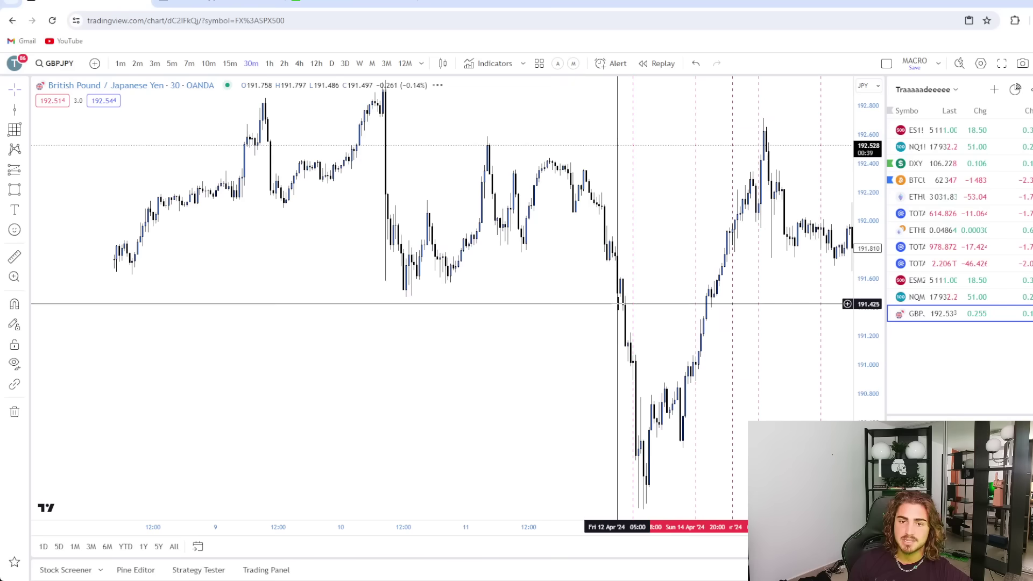
pyautogui.moveTo(870, 175); pyautogui.dragTo(870, 306)
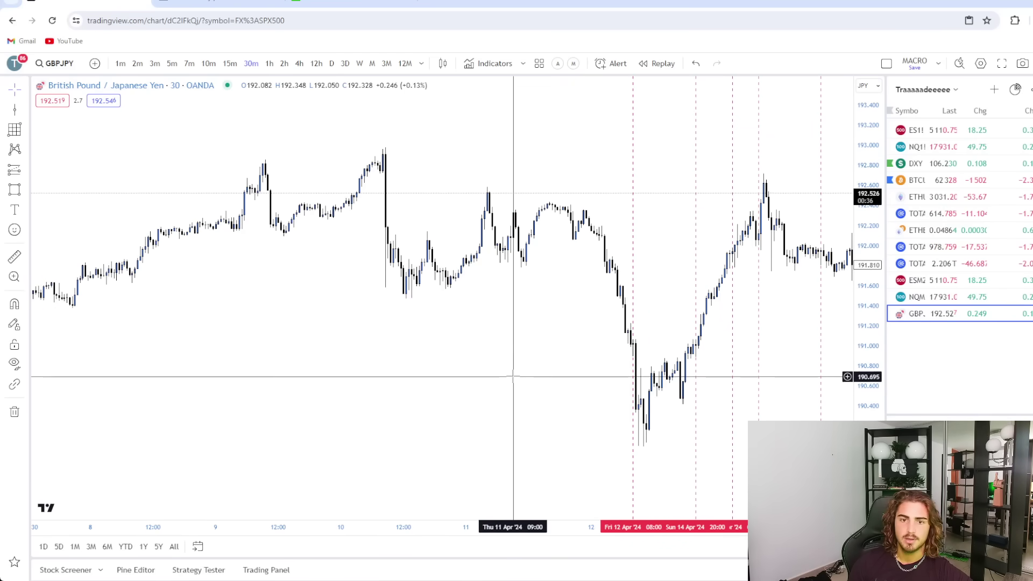
pyautogui.click(14, 111)
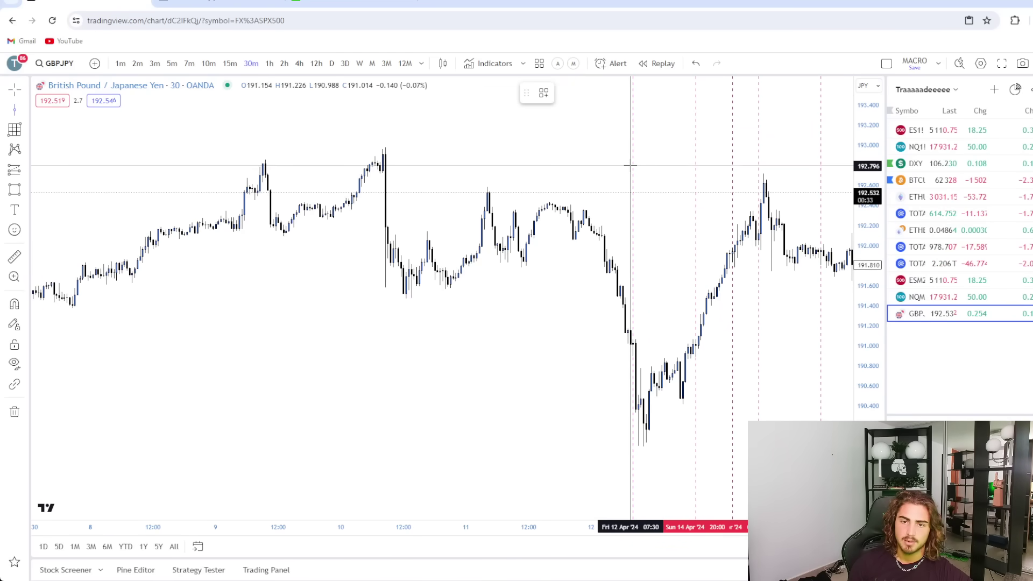
pyautogui.click(633, 165)
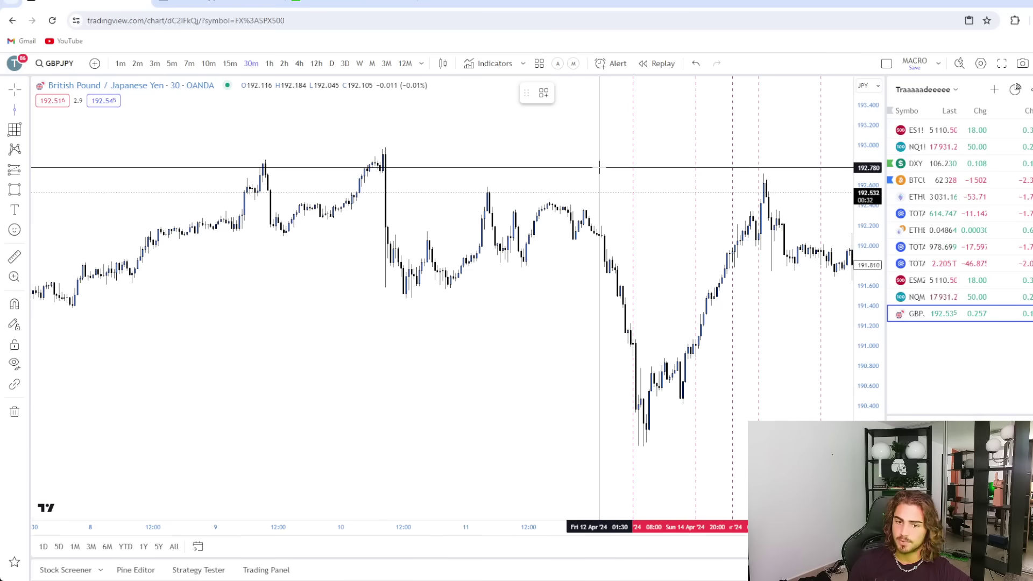
pyautogui.click(571, 172)
# Add a vertical line at 11 April 08:00 to mark the New York open
pyautogui.moveTo(628, 328); pyautogui.dragTo(577, 332)
pyautogui.scroll(2, 569, 341)
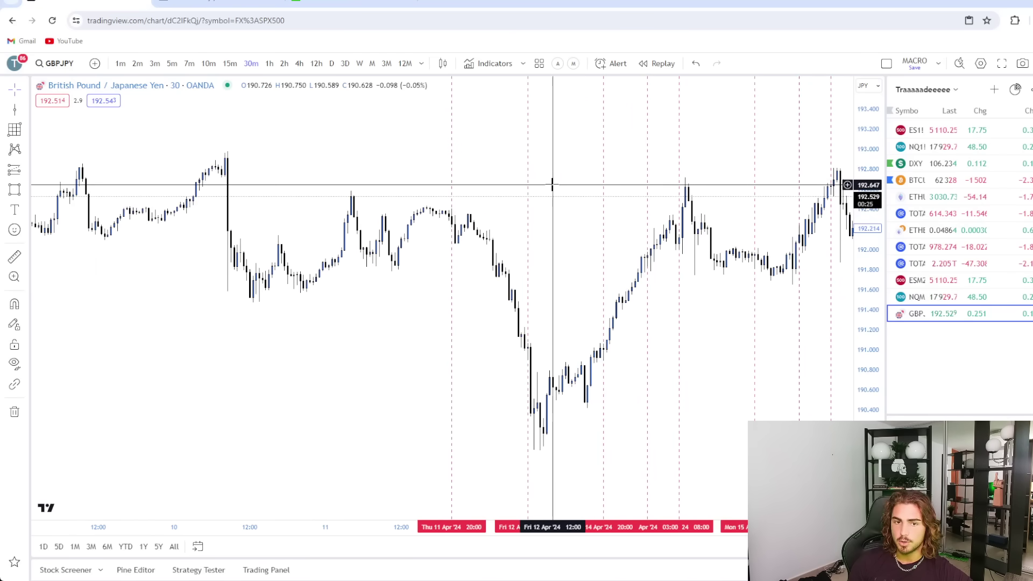
pyautogui.moveTo(330, 368); pyautogui.dragTo(384, 378)
pyautogui.moveTo(826, 443); pyautogui.dragTo(810, 420)
pyautogui.scroll(5, 646, 380)
pyautogui.moveTo(215, 280); pyautogui.dragTo(310, 305)
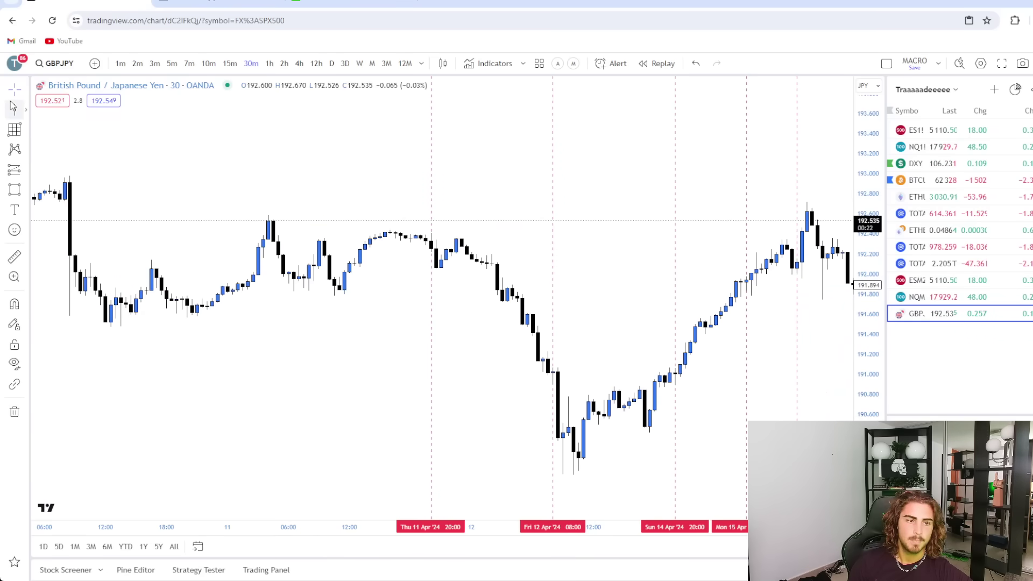
pyautogui.click(431, 155)
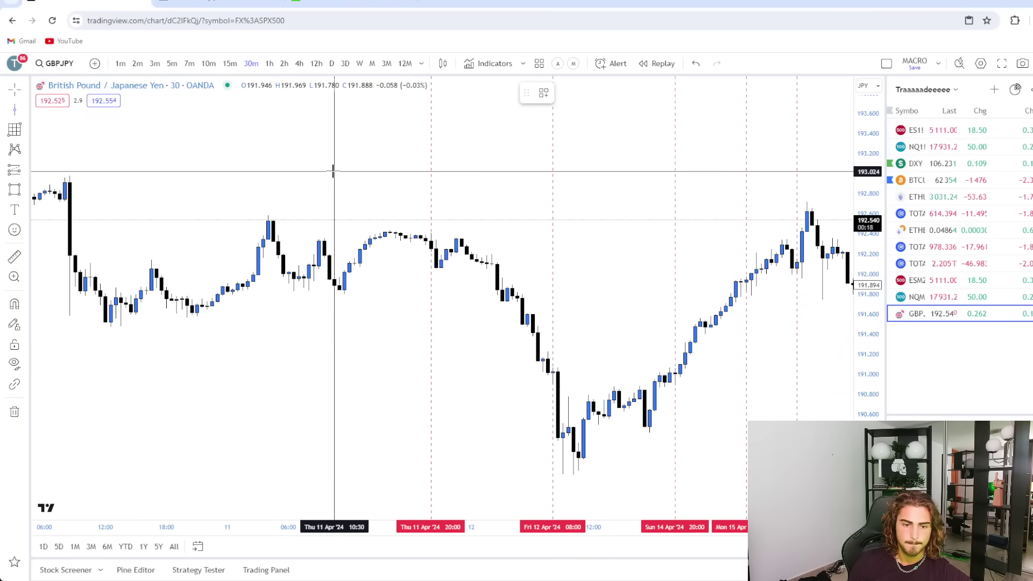
pyautogui.click(309, 172)
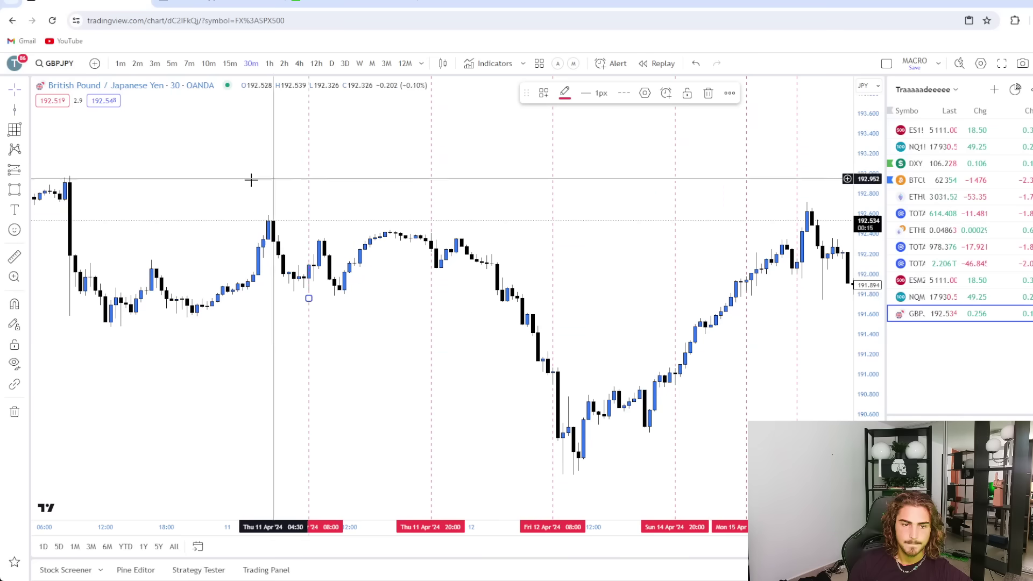
# Add a vertical line at 11 April 03:00 to mark the London open
pyautogui.click(14, 110)
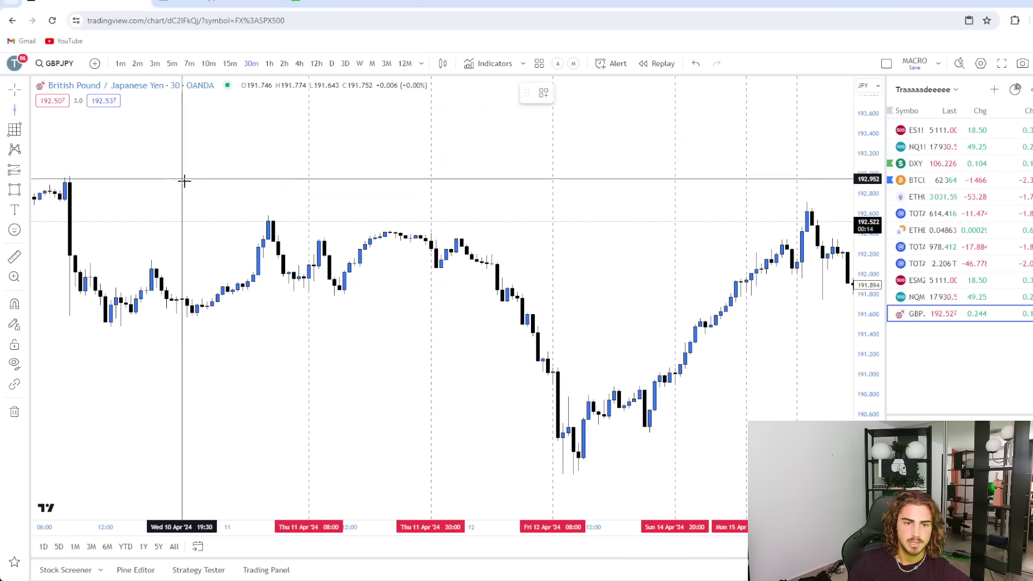
pyautogui.click(258, 206)
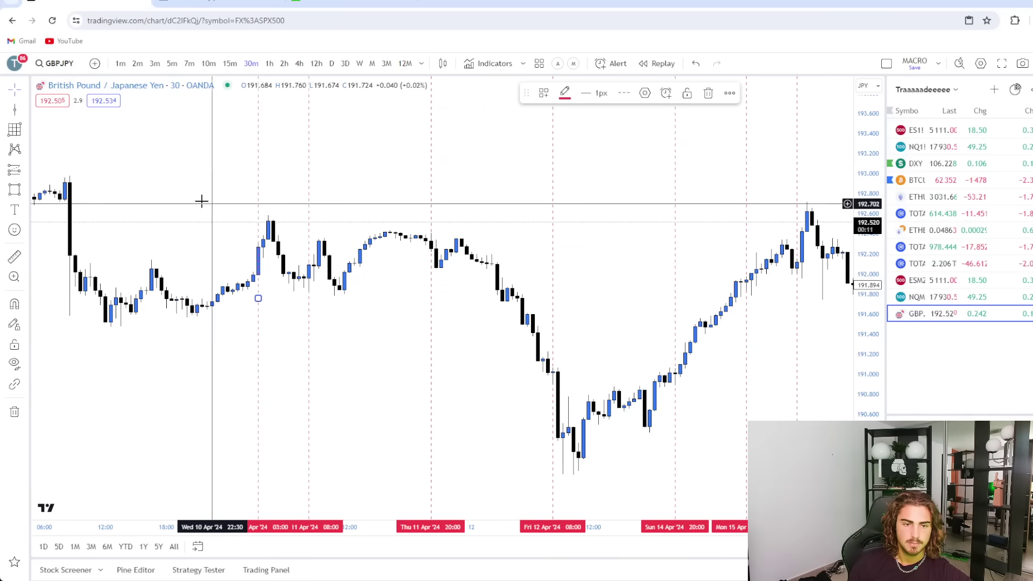
pyautogui.moveTo(384, 337); pyautogui.dragTo(464, 366)
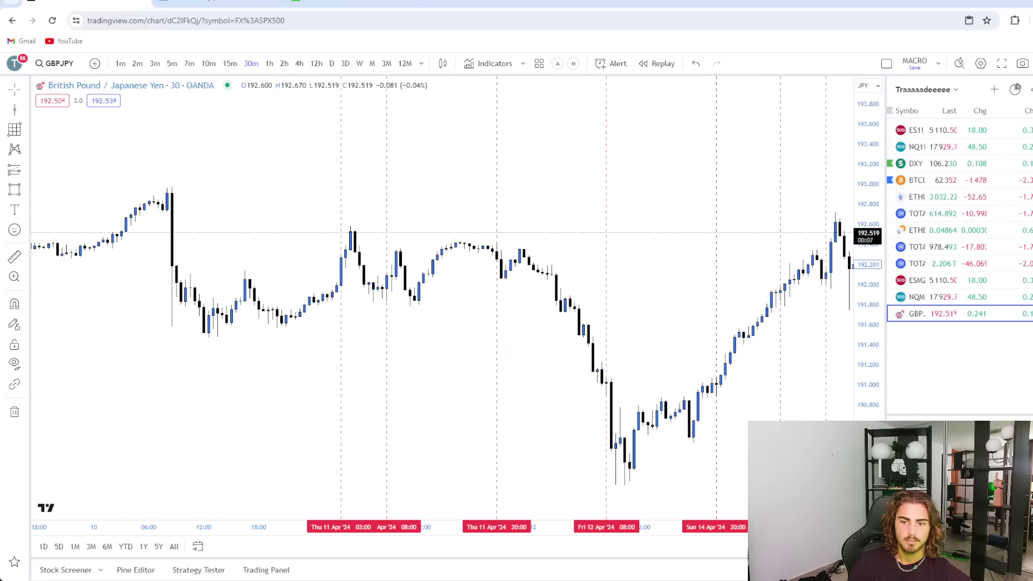
pyautogui.scroll(4, 508, 415)
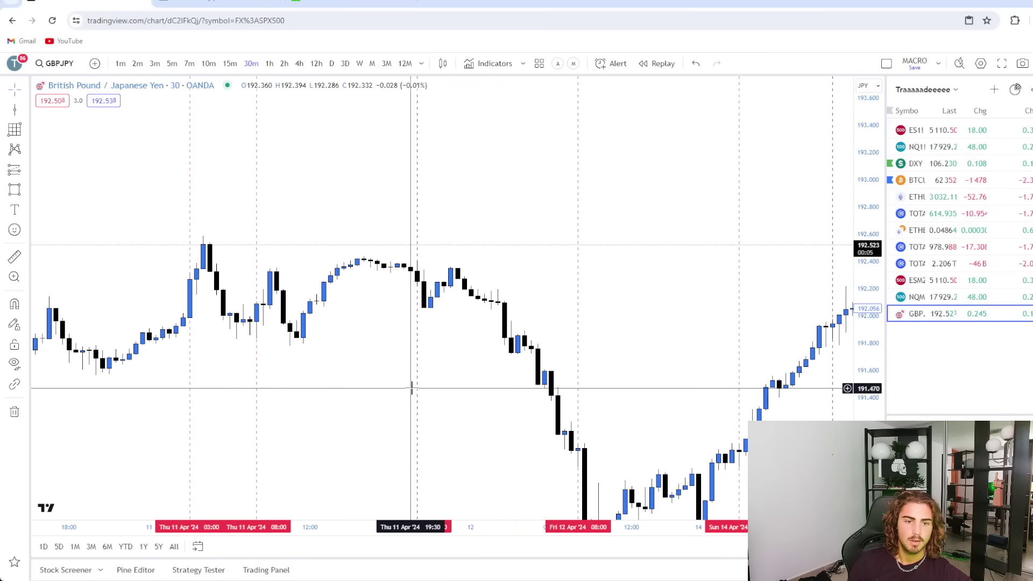
# Draw rectangle zones at the 11 April London session low, about 191.84 to 191.96, and at its high just above 192.50
pyautogui.scroll(-2, 414, 394)
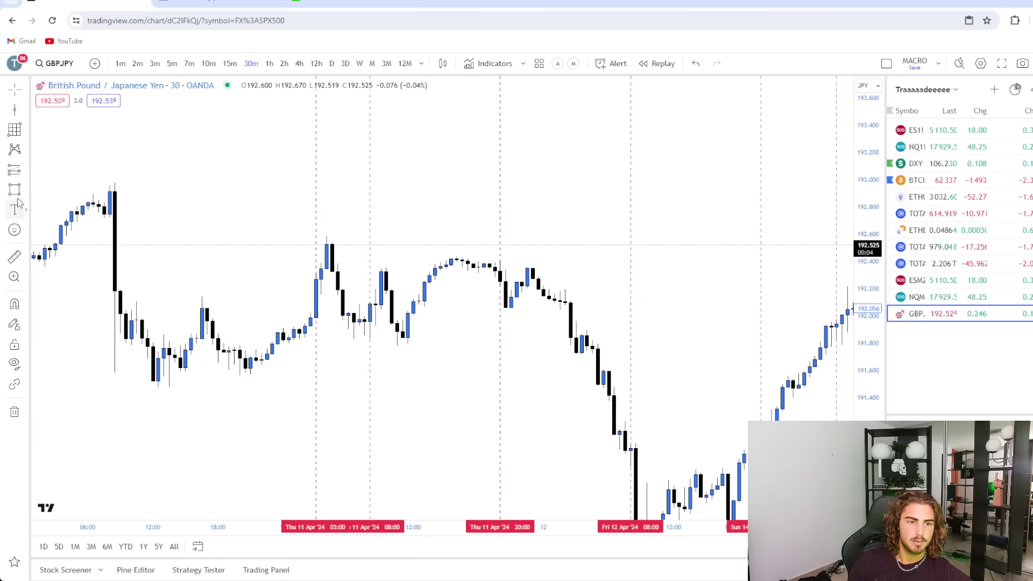
pyautogui.moveTo(343, 323); pyautogui.dragTo(543, 339)
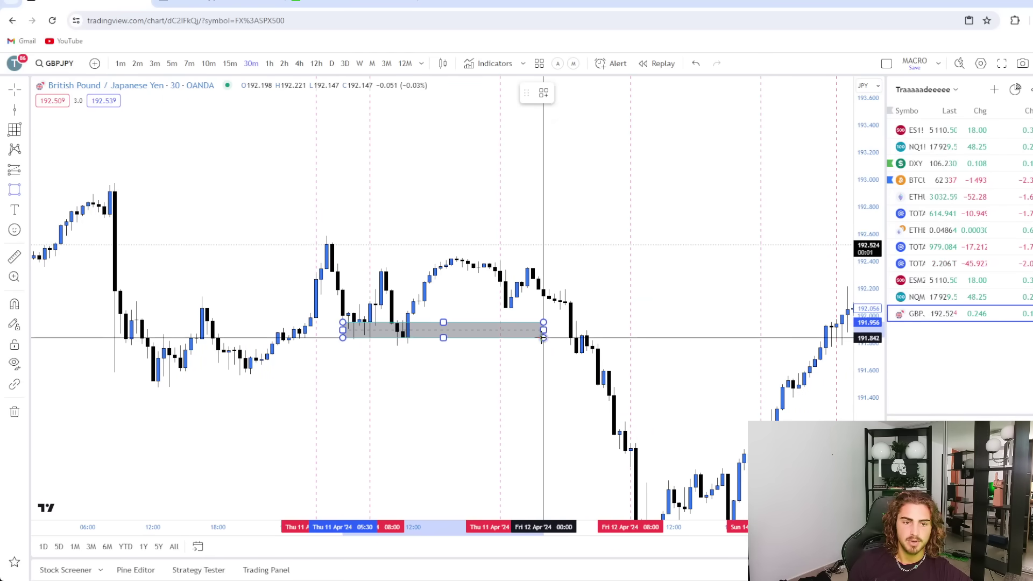
pyautogui.click(182, 244)
pyautogui.hotkey('alt', 'shift', 'r')
pyautogui.moveTo(320, 244); pyautogui.dragTo(635, 235)
pyautogui.click(596, 215)
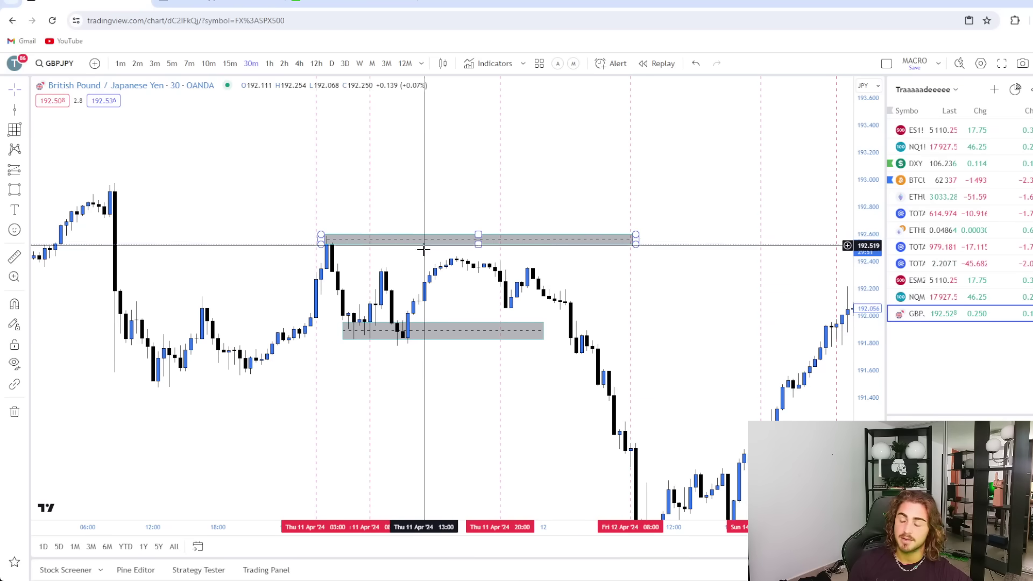
# Add vertical lines at 10 April 20:00 and 10 April 08:00
pyautogui.moveTo(475, 280); pyautogui.dragTo(488, 272)
pyautogui.moveTo(456, 367); pyautogui.dragTo(536, 323)
pyautogui.click(14, 109)
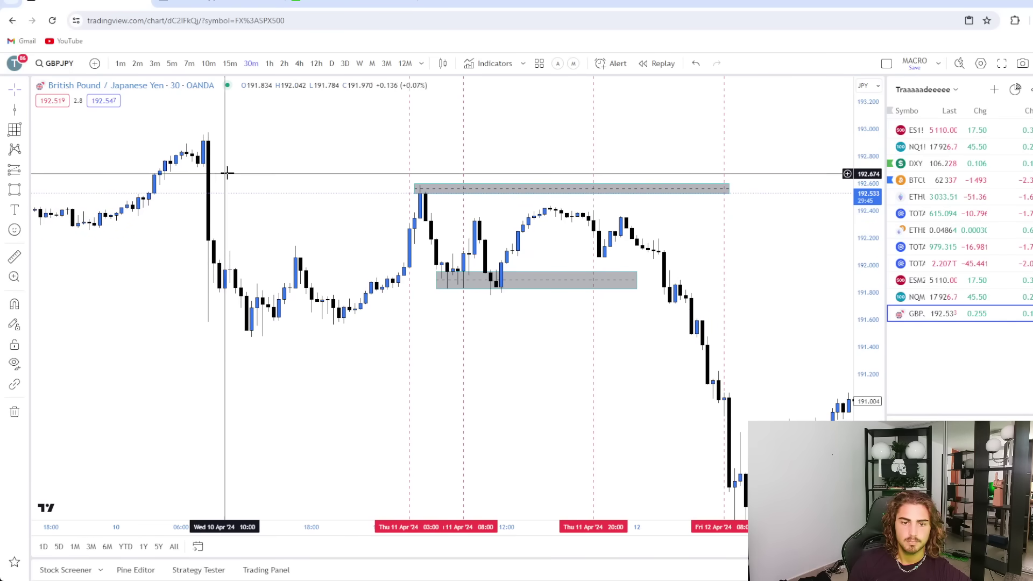
pyautogui.click(15, 112)
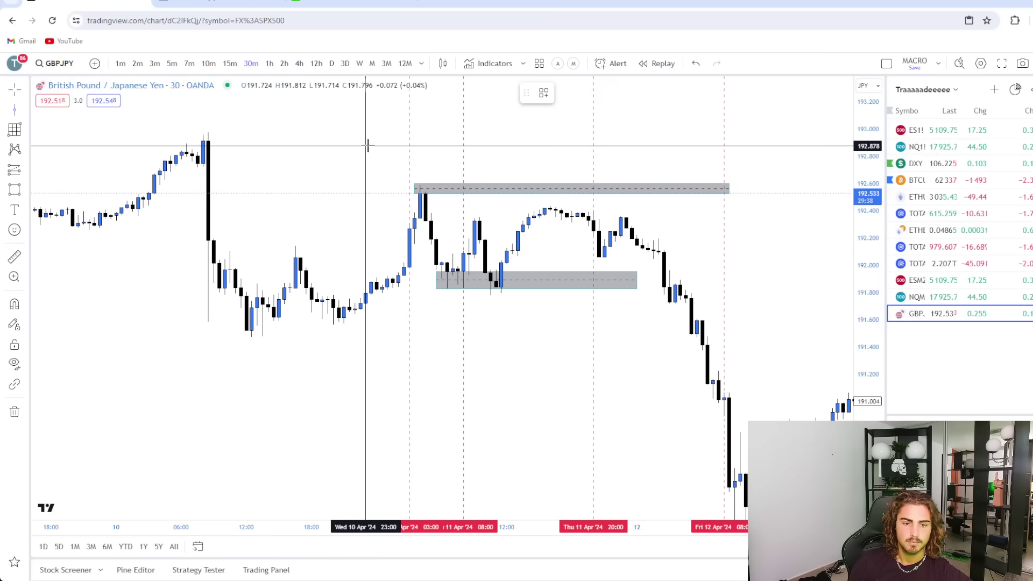
pyautogui.click(333, 146)
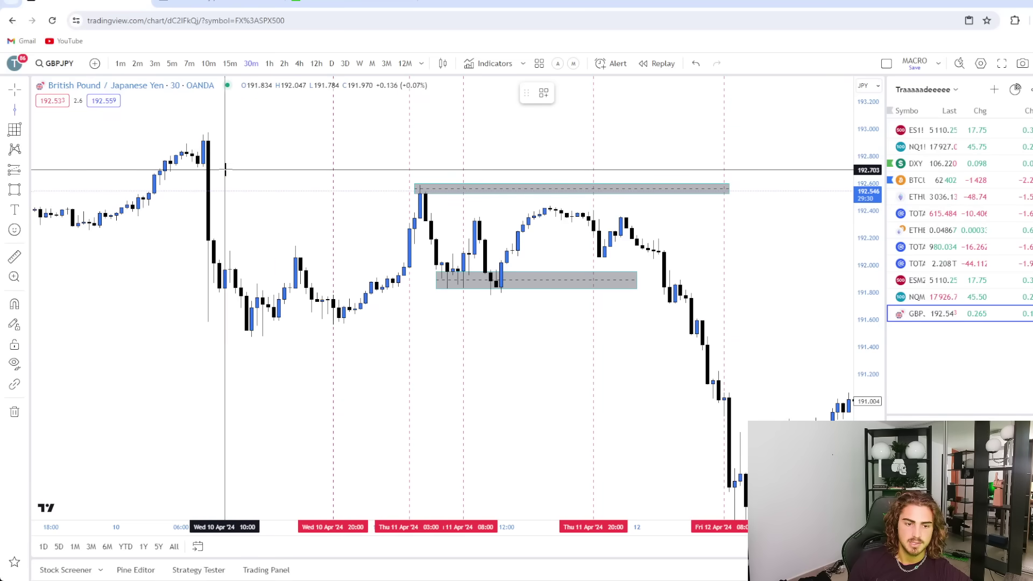
pyautogui.click(203, 169)
pyautogui.click(235, 177)
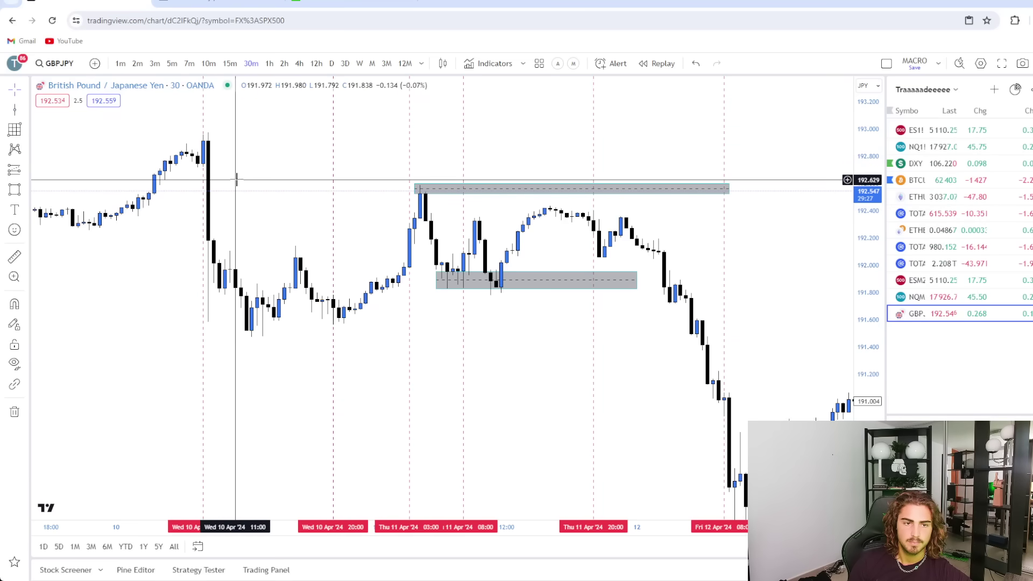
# Add a vertical line at 10 April 03:00 to mark the London open
pyautogui.moveTo(202, 176); pyautogui.dragTo(201, 186)
pyautogui.moveTo(268, 204); pyautogui.dragTo(263, 190)
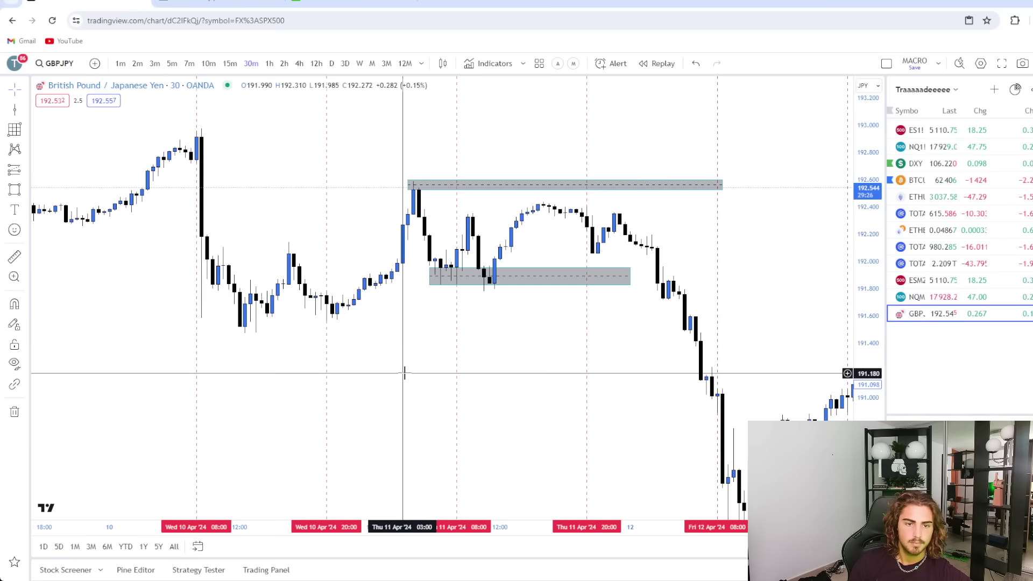
pyautogui.moveTo(384, 370); pyautogui.dragTo(485, 357)
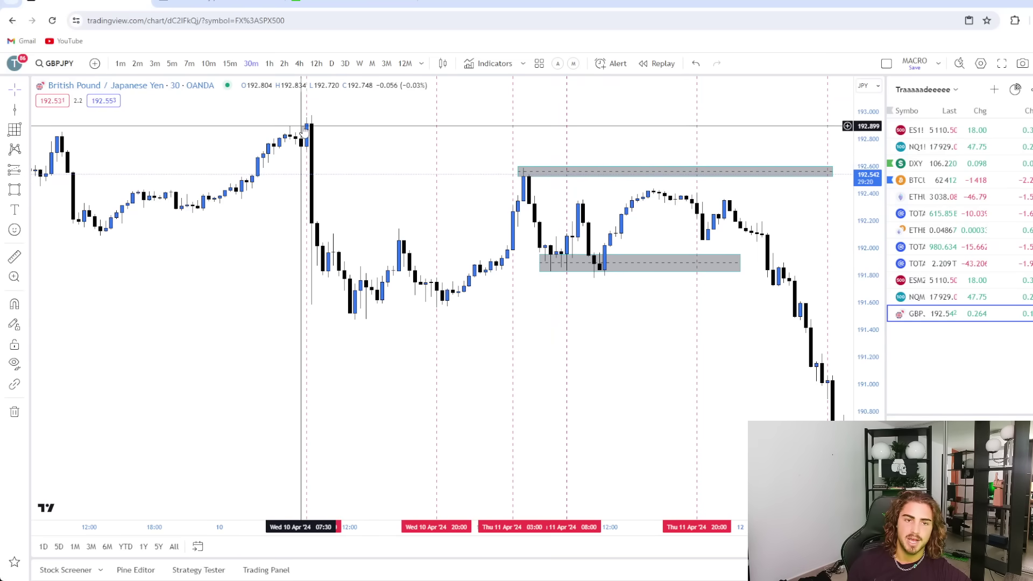
pyautogui.moveTo(369, 192); pyautogui.dragTo(468, 241)
pyautogui.click(15, 111)
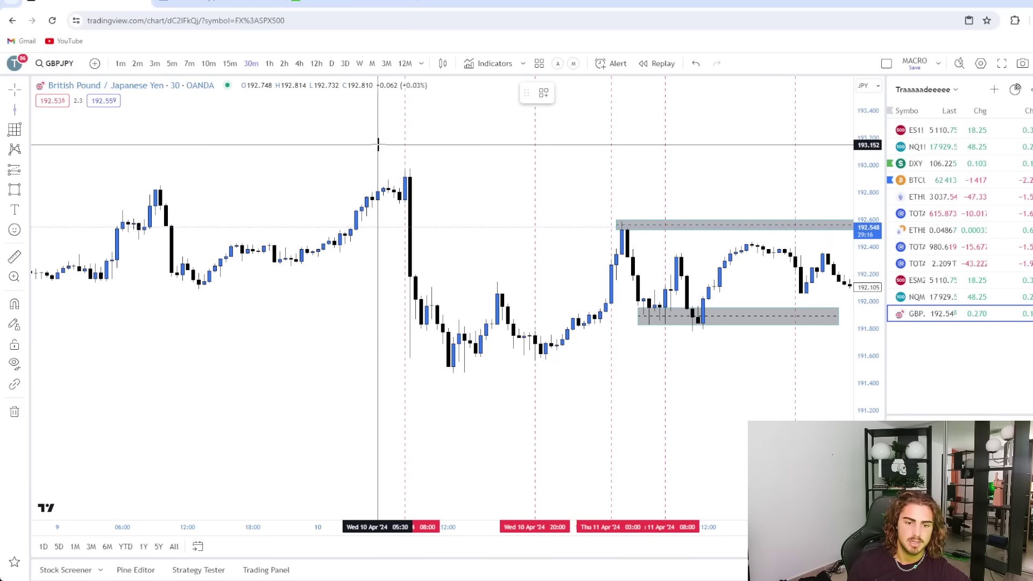
pyautogui.click(350, 144)
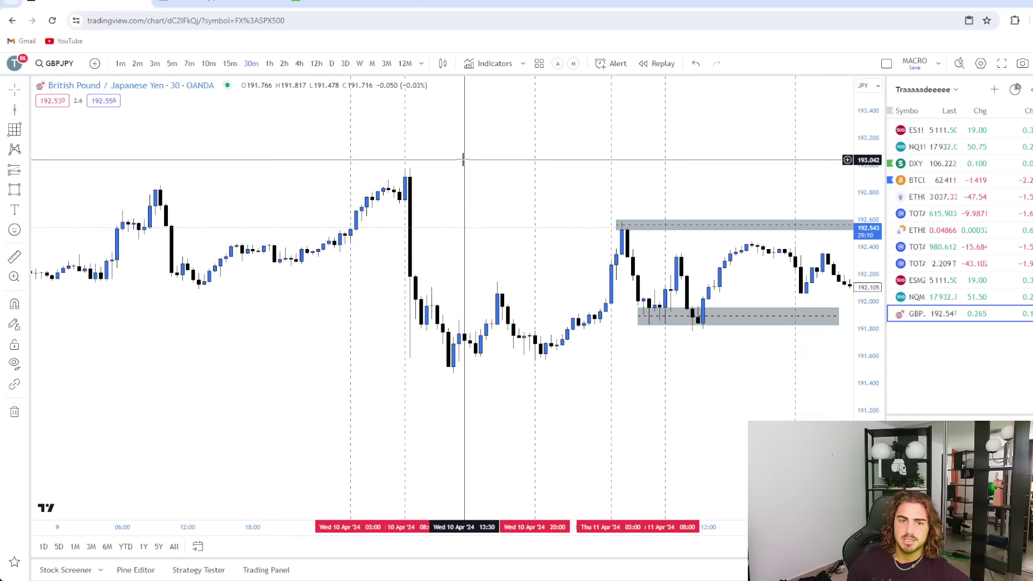
# Draw a rectangle zone at the 10 April London session high before the New York open, about 192.83 to 192.90
pyautogui.moveTo(463, 159); pyautogui.dragTo(535, 197)
pyautogui.scroll(2, 533, 259)
pyautogui.moveTo(430, 231); pyautogui.dragTo(450, 263)
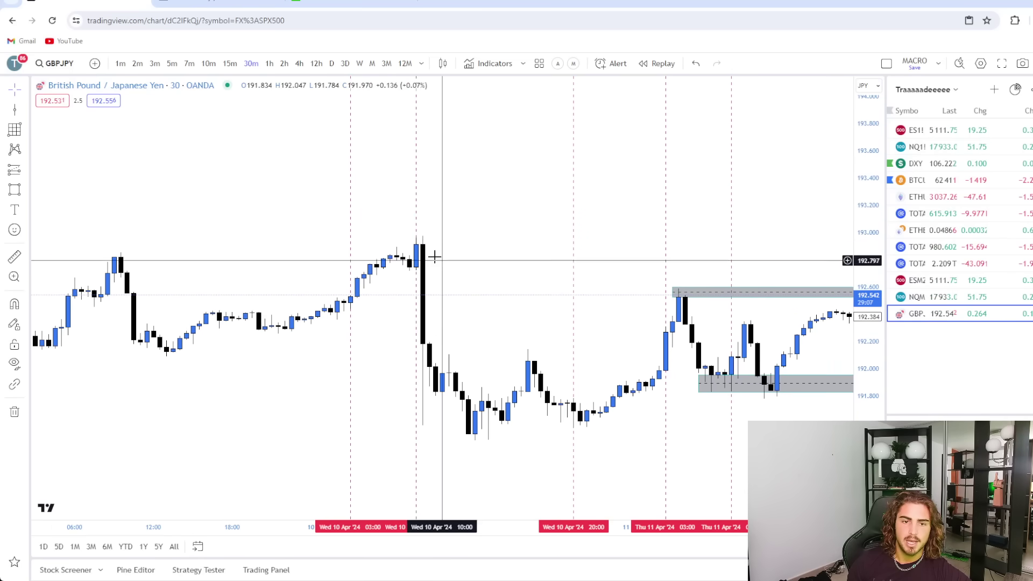
pyautogui.moveTo(860, 433); pyautogui.dragTo(858, 186)
pyautogui.moveTo(501, 284); pyautogui.dragTo(530, 375)
pyautogui.scroll(2, 363, 289)
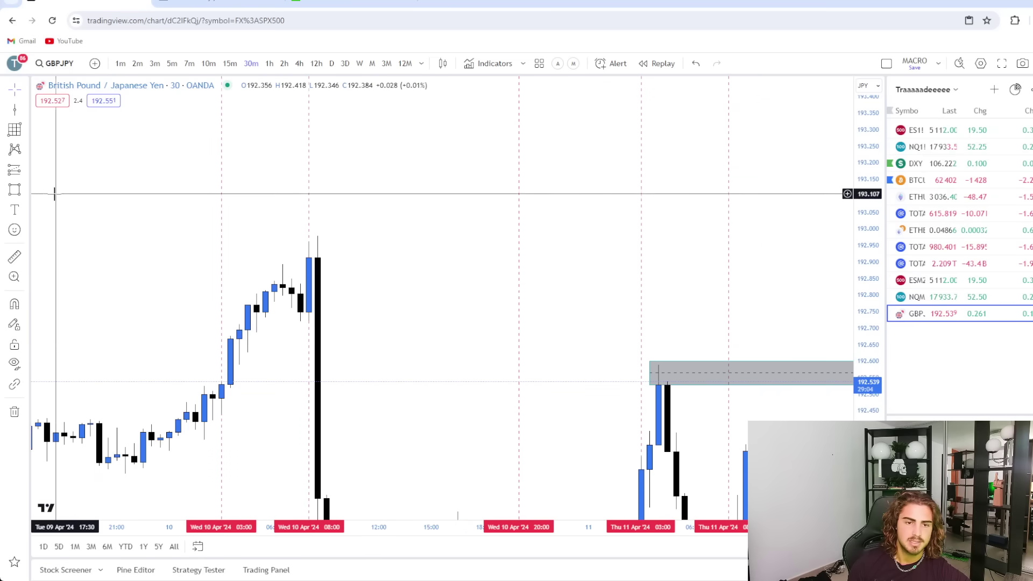
pyautogui.click(15, 189)
pyautogui.moveTo(256, 284); pyautogui.dragTo(482, 263)
pyautogui.click(321, 296)
# Draw a rectangle zone at the 10 April London session low, about 192.43 to 192.49, extending past the New York open
pyautogui.moveTo(396, 336); pyautogui.dragTo(430, 256)
pyautogui.scroll(-6, 797, 322)
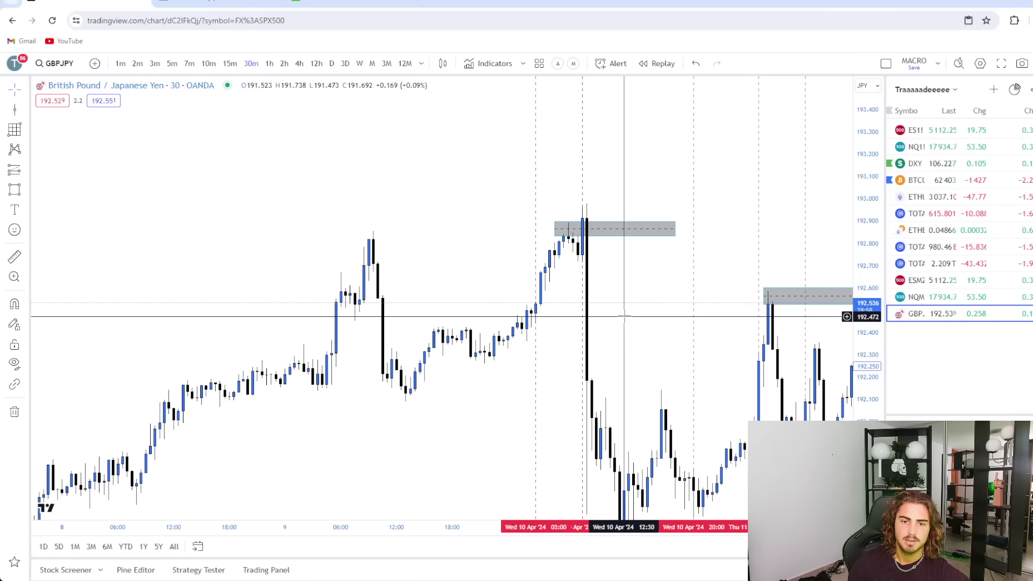
pyautogui.scroll(3, 568, 302)
pyautogui.hotkey('alt', 'shift', 'r')
pyautogui.moveTo(341, 307); pyautogui.dragTo(559, 313)
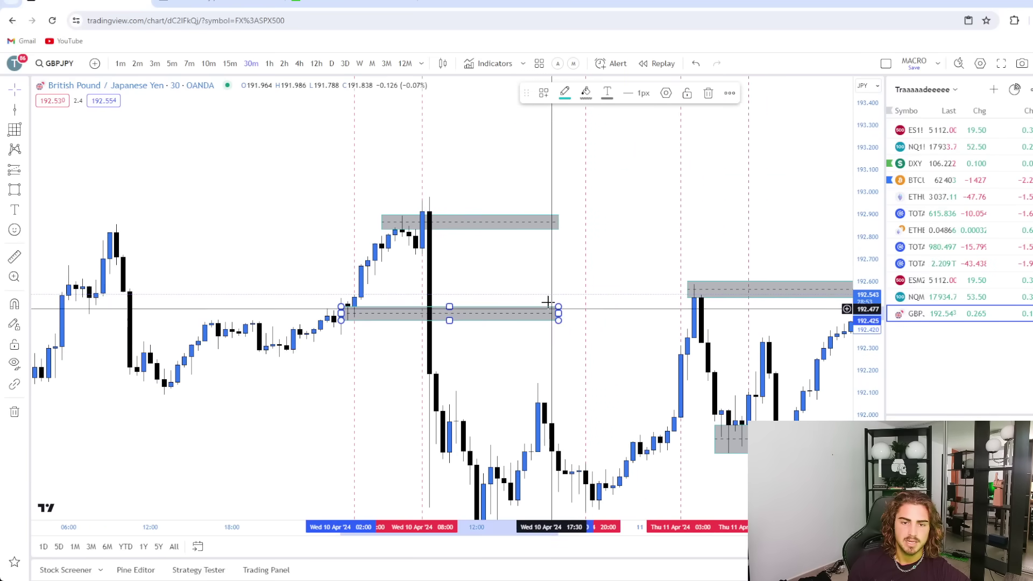
pyautogui.click(506, 268)
# Review how price moved around the marked zones from 10 April forward to the 17 April session
pyautogui.moveTo(506, 268); pyautogui.dragTo(461, 256)
pyautogui.moveTo(447, 374); pyautogui.dragTo(431, 304)
pyautogui.scroll(-5, 431, 304)
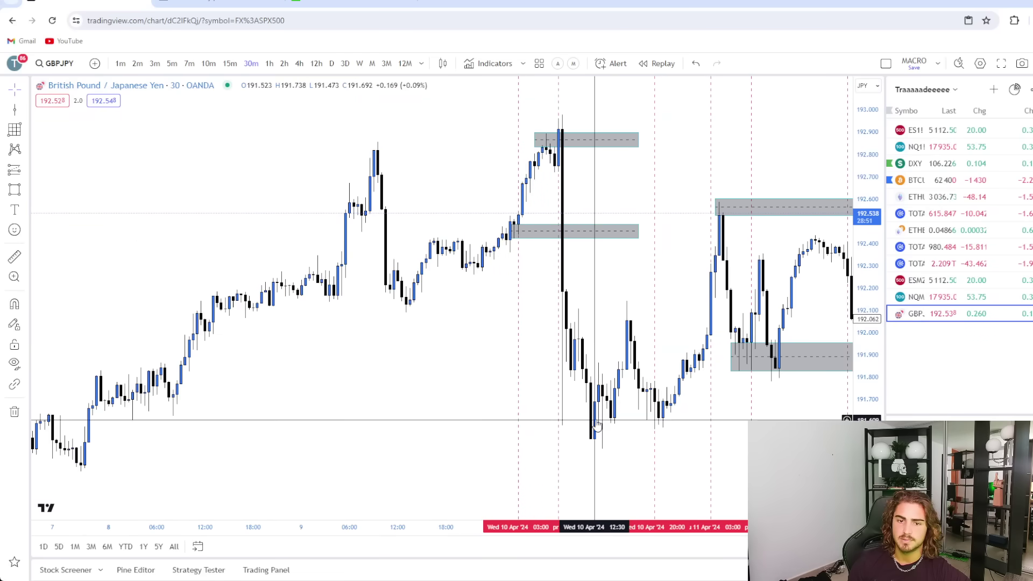
pyautogui.moveTo(612, 454); pyautogui.dragTo(513, 419)
pyautogui.moveTo(696, 427); pyautogui.dragTo(606, 442)
pyautogui.moveTo(862, 243); pyautogui.dragTo(862, 396)
pyautogui.moveTo(787, 353); pyautogui.dragTo(653, 338)
pyautogui.moveTo(676, 249); pyautogui.dragTo(511, 293)
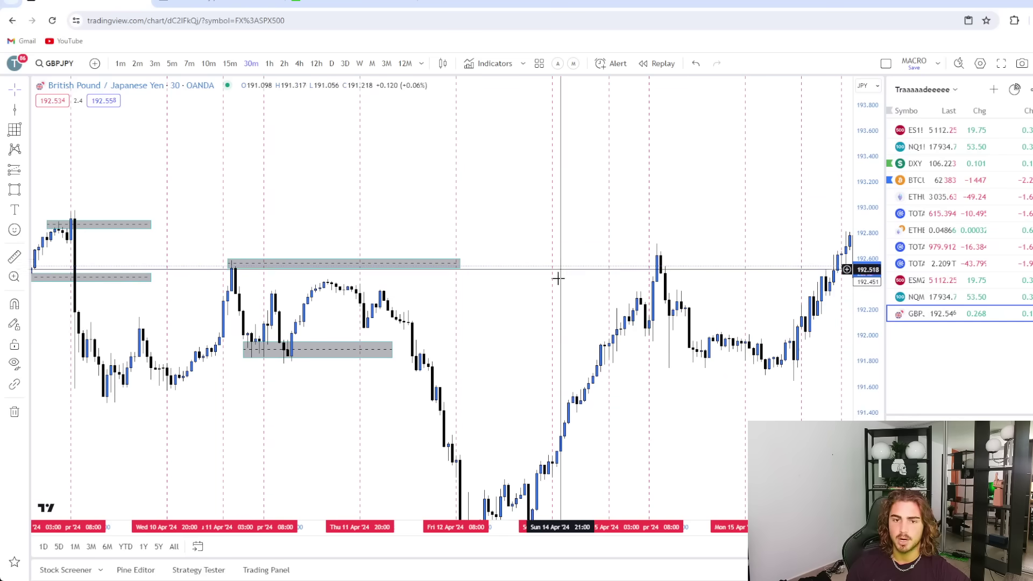
pyautogui.hscroll(3, 495, 228)
pyautogui.hscroll(3, 586, 265)
pyautogui.hscroll(3, 627, 229)
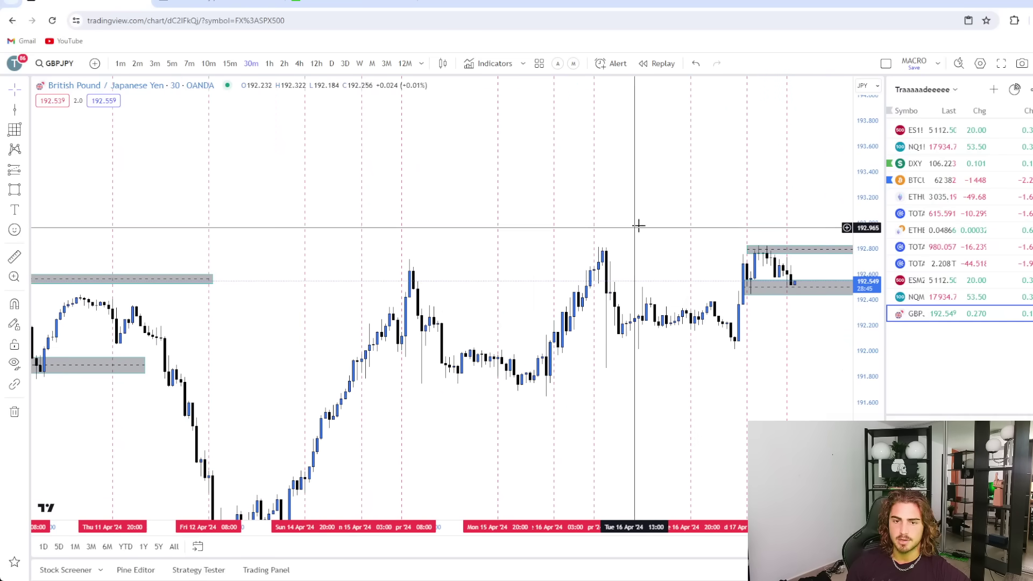
pyautogui.hscroll(9, 683, 224)
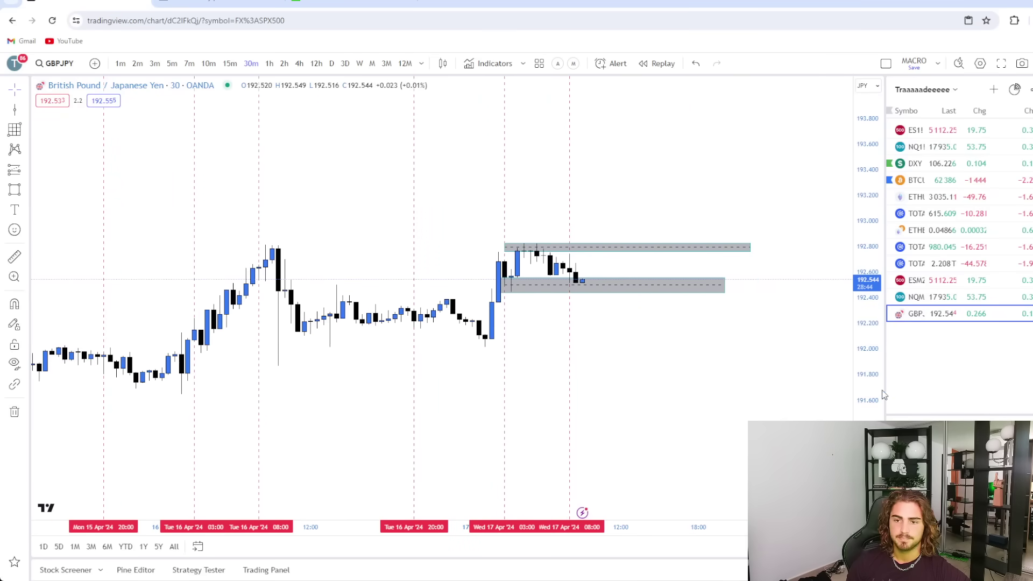
pyautogui.moveTo(872, 402); pyautogui.dragTo(866, 312)
pyautogui.moveTo(746, 370); pyautogui.dragTo(738, 374)
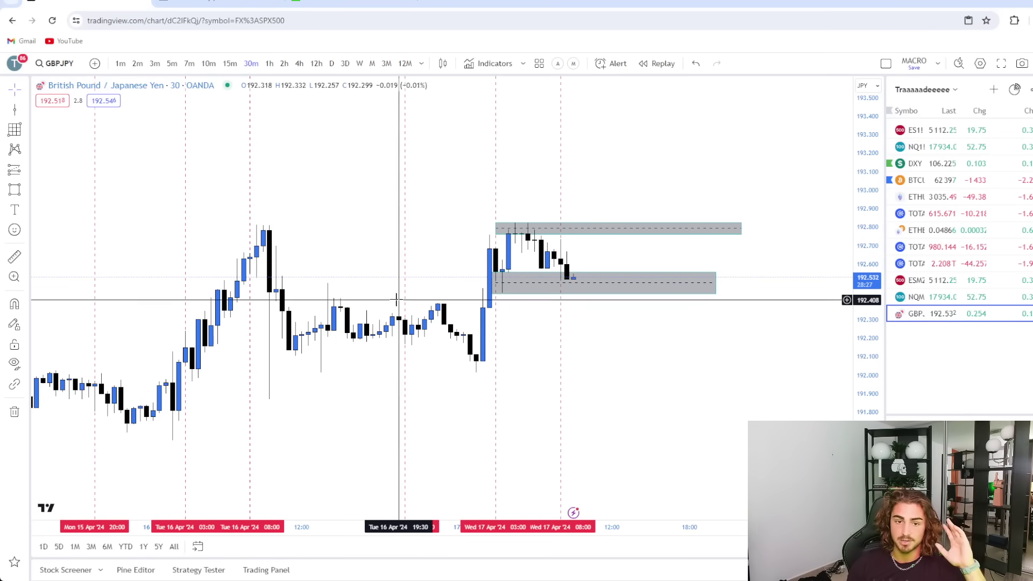
# Examine the 17 April London high and low zones against the preceding sessions and current price
pyautogui.scroll(-3, 434, 327)
pyautogui.moveTo(704, 353); pyautogui.dragTo(616, 356)
pyautogui.scroll(-5, 726, 424)
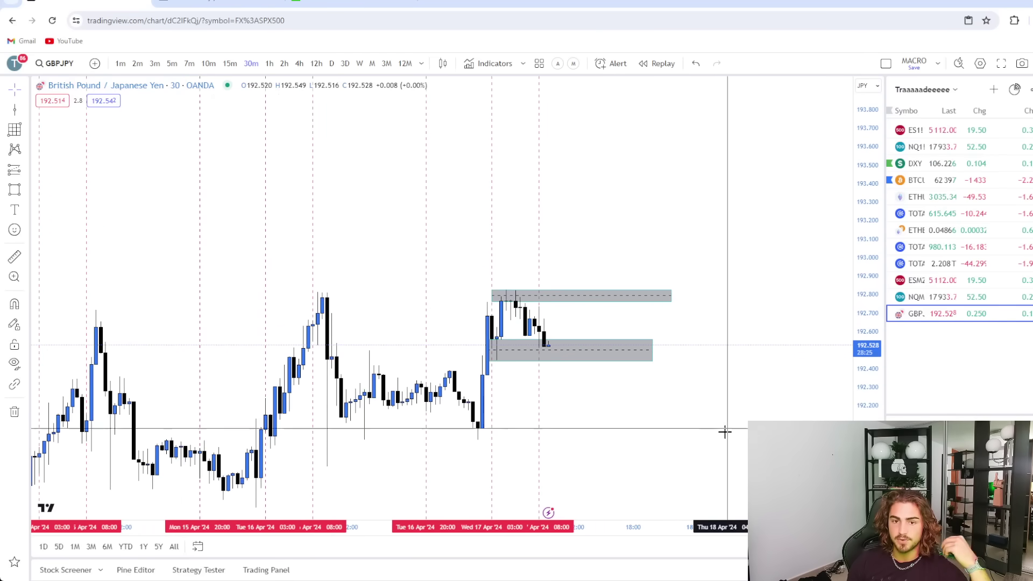
pyautogui.moveTo(664, 316); pyautogui.dragTo(717, 317)
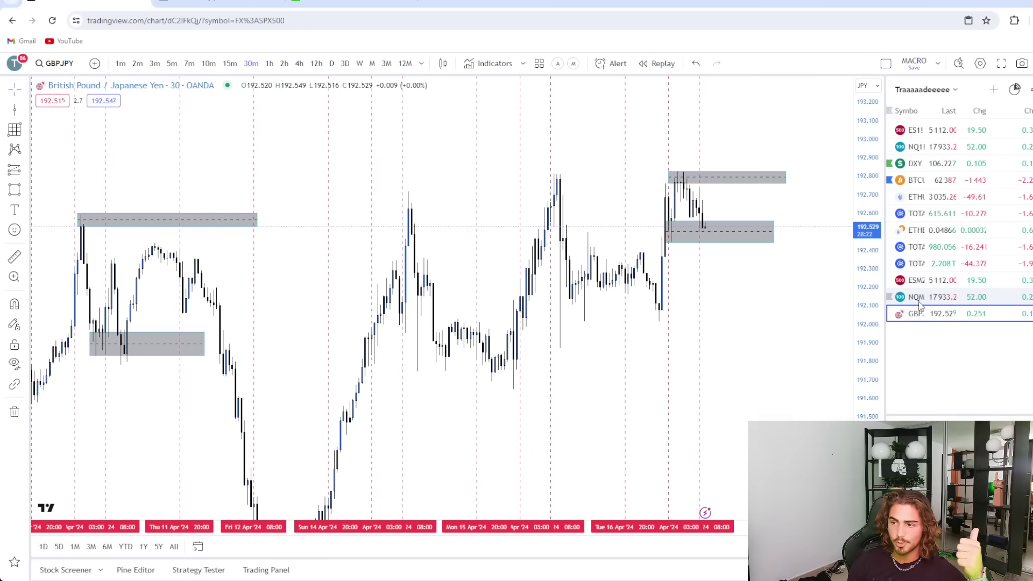
pyautogui.moveTo(812, 307); pyautogui.dragTo(723, 318)
pyautogui.scroll(5, 722, 319)
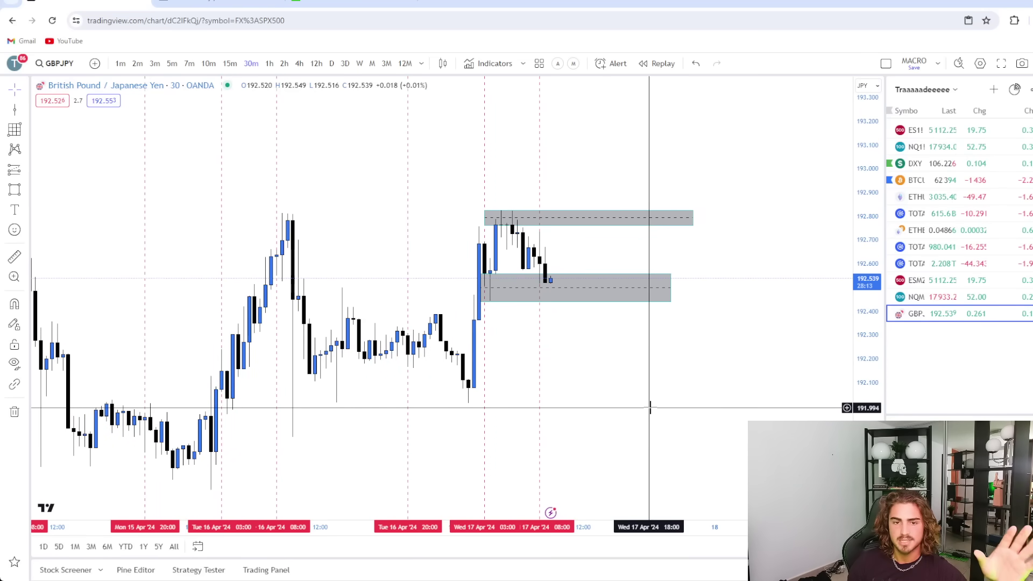
pyautogui.moveTo(650, 408); pyautogui.dragTo(687, 393)
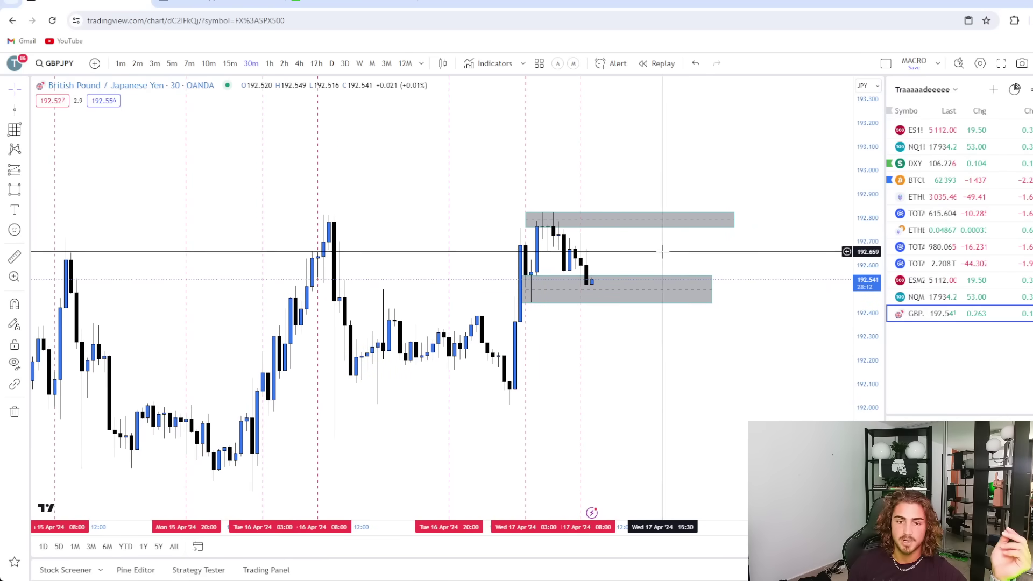
pyautogui.moveTo(664, 251); pyautogui.dragTo(618, 253)
pyautogui.click(669, 230)
pyautogui.moveTo(670, 188); pyautogui.dragTo(710, 204)
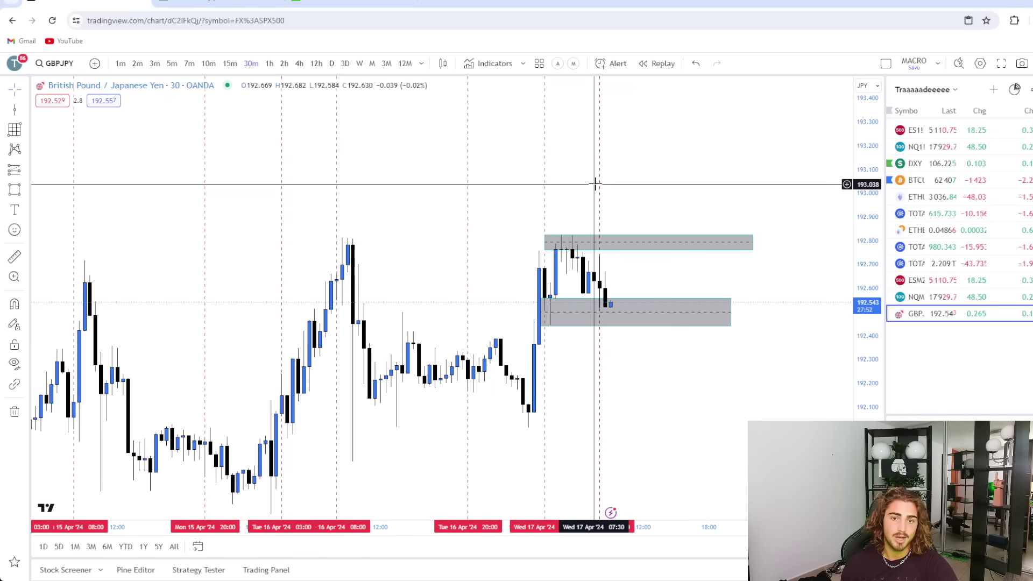
pyautogui.hscroll(2, 605, 184)
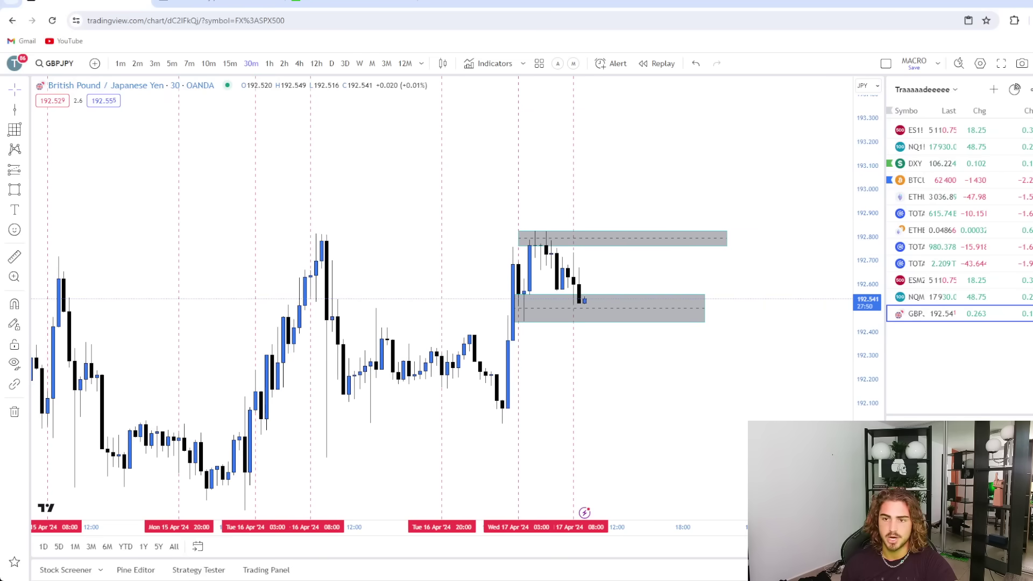